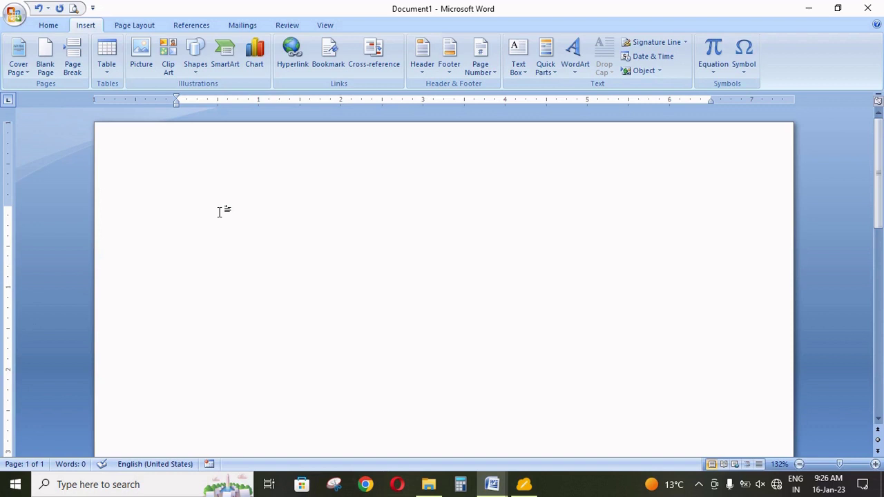
Step: Enter the text "Click Here" on the first line of the blank document and start a new line
type("Click")
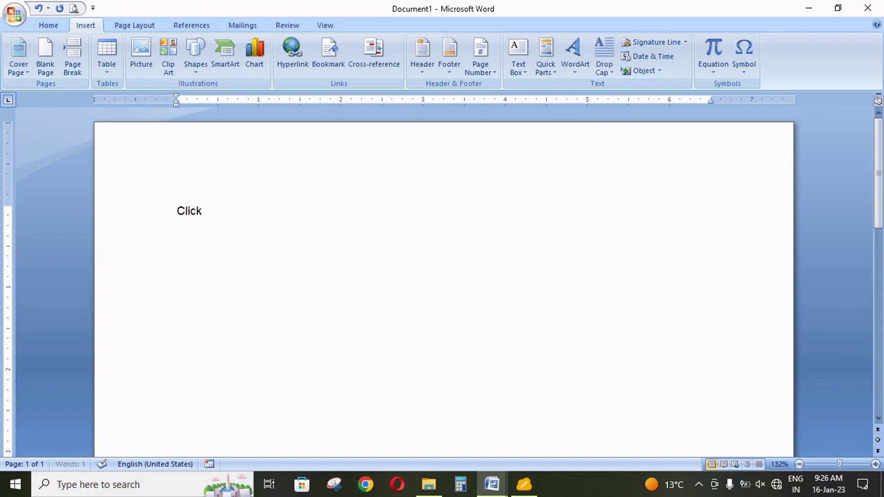
type(" Here")
key("Return")
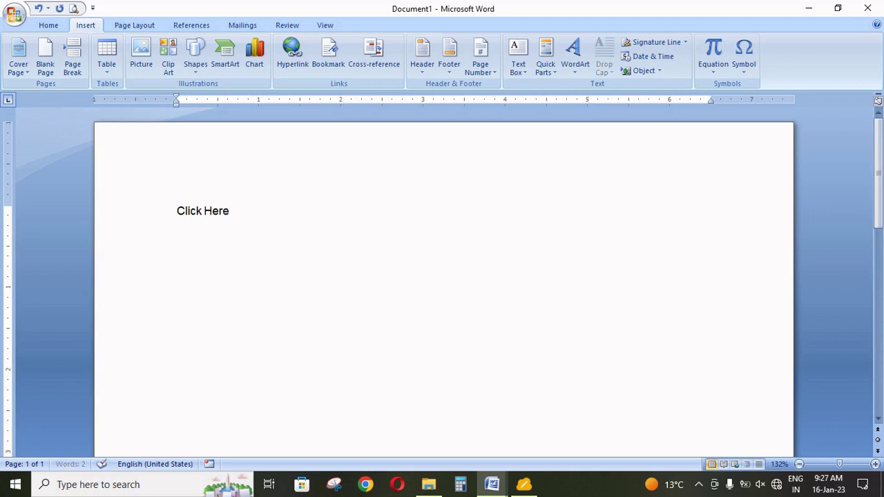
Step: Hyperlink the whole "Click Here" text to the existing file BIO DATA.docx in the Documents folder
key("Up")
key("shift+Right")
key("shift+Right")
key("shift+Right")
key("shift+Right")
key("shift+Right")
key("shift+Right")
key("shift+Right")
key("shift+Right")
key("shift+Right")
key("shift+Right")
key("shift+Right")
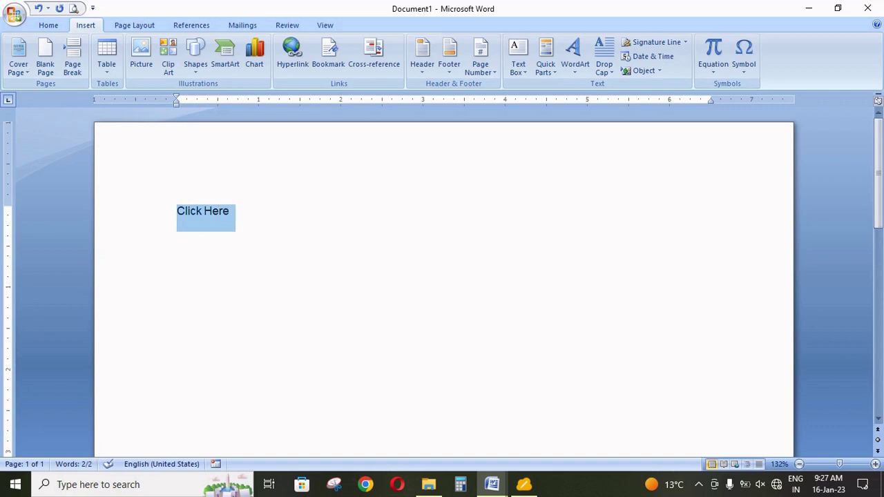
left_click(301, 61)
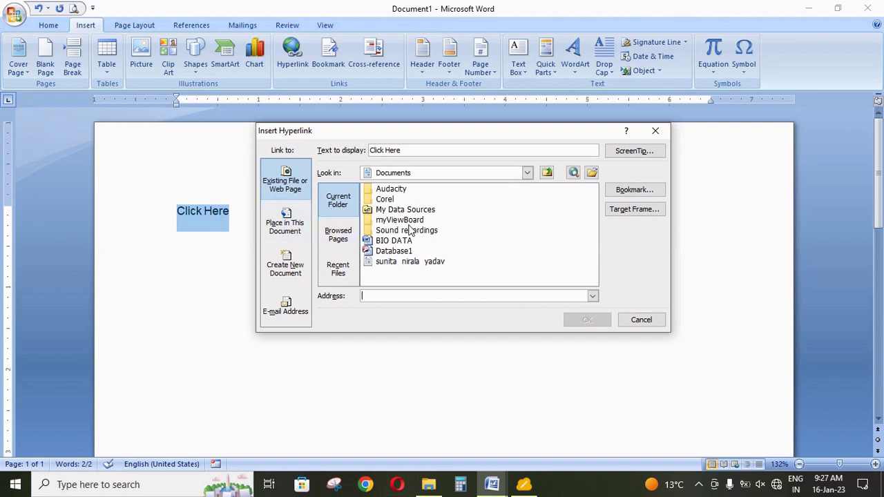
left_click(476, 235)
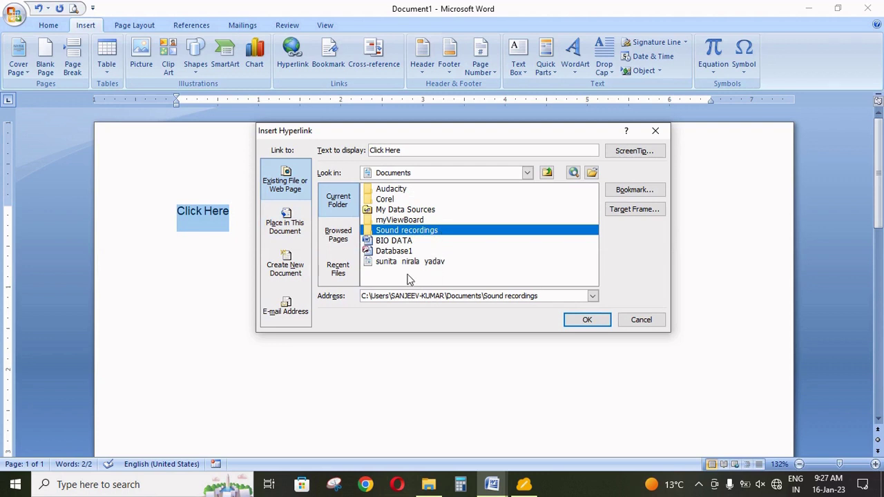
left_click(394, 244)
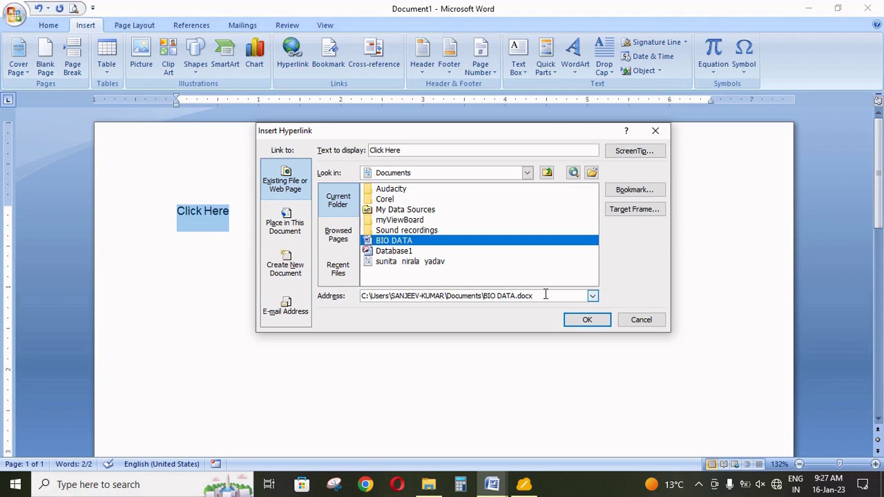
left_click(580, 321)
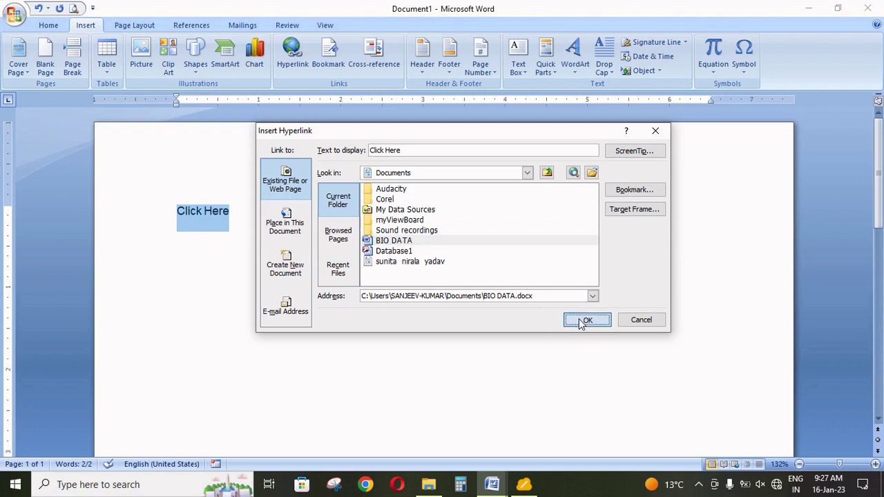
Step: Follow the "Click Here" link, allowing the file to open, look through the BIO DATA document and close it
mouse_move(216, 214)
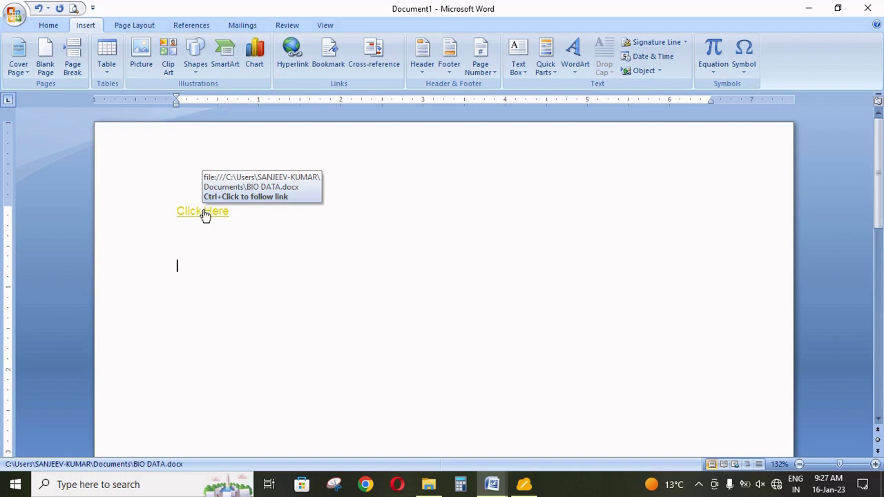
left_click(204, 214, "ctrl")
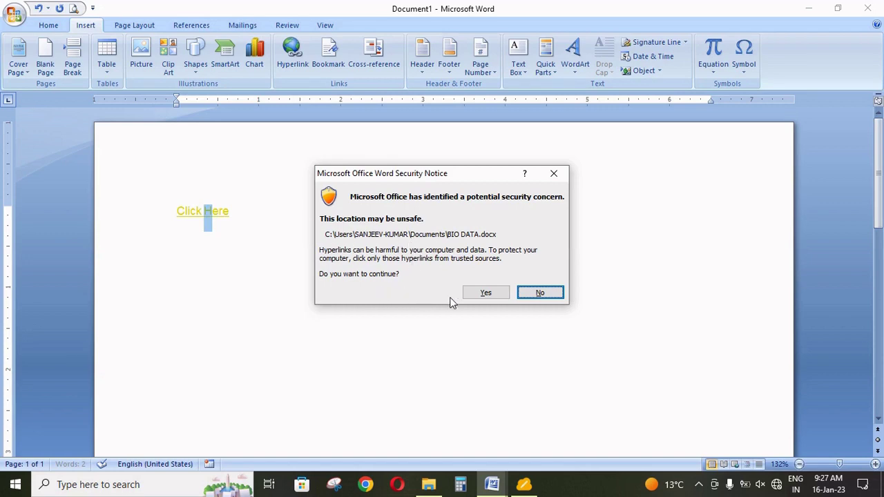
left_click(481, 295)
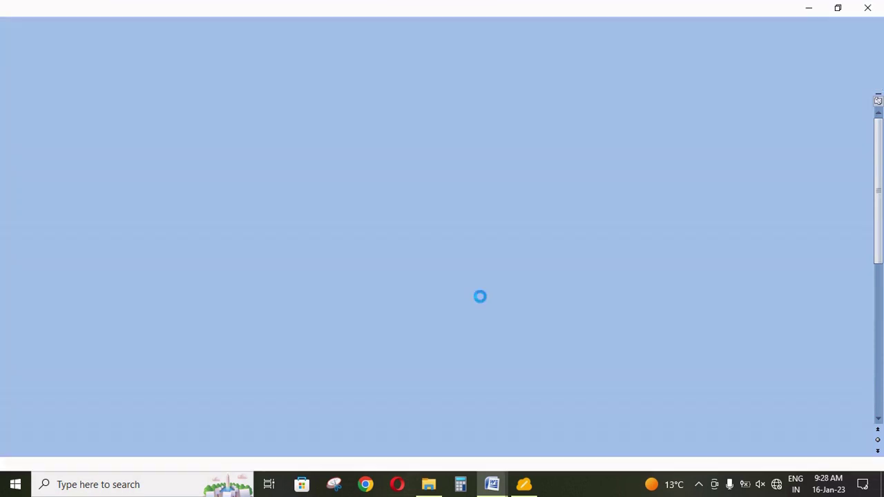
scroll(481, 297, "down", 10)
scroll(482, 259, "up", 10)
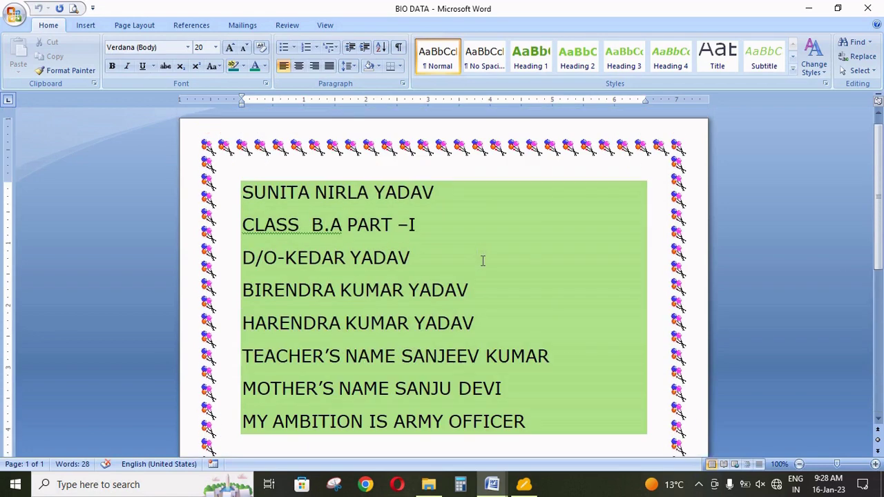
scroll(481, 259, "down", 5)
scroll(483, 260, "down", 5)
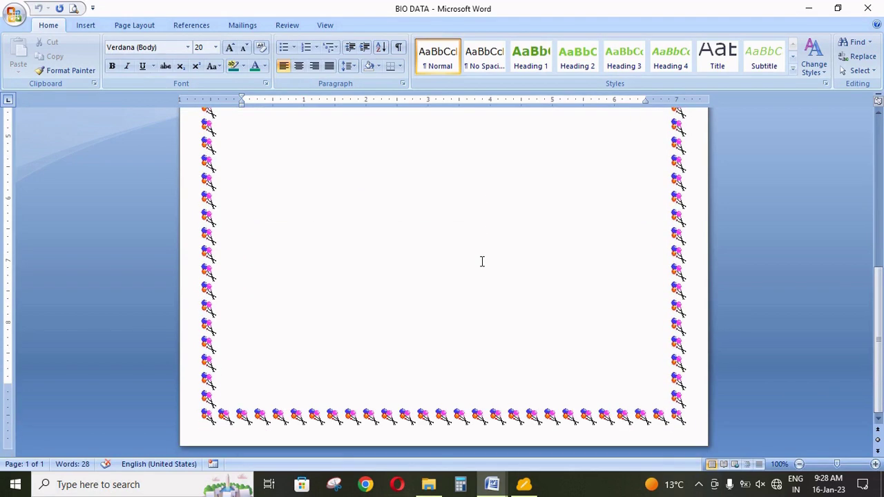
scroll(482, 261, "up", 6)
scroll(482, 262, "down", 6)
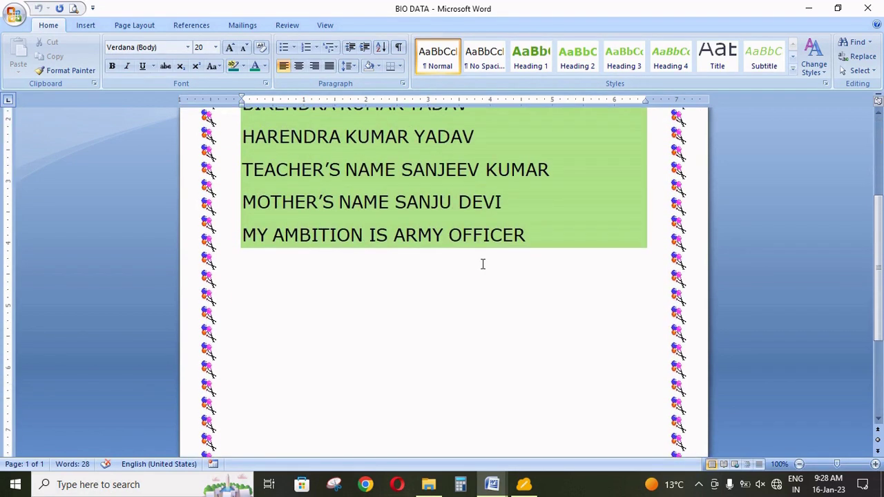
left_click(868, 8)
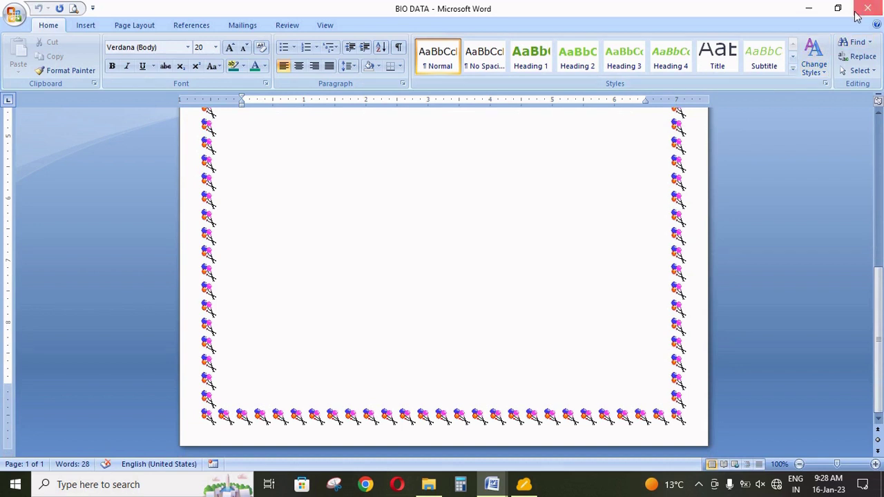
Step: Replace the hyperlinked "Click Here" line with the plain text "Click here"
left_click(260, 209)
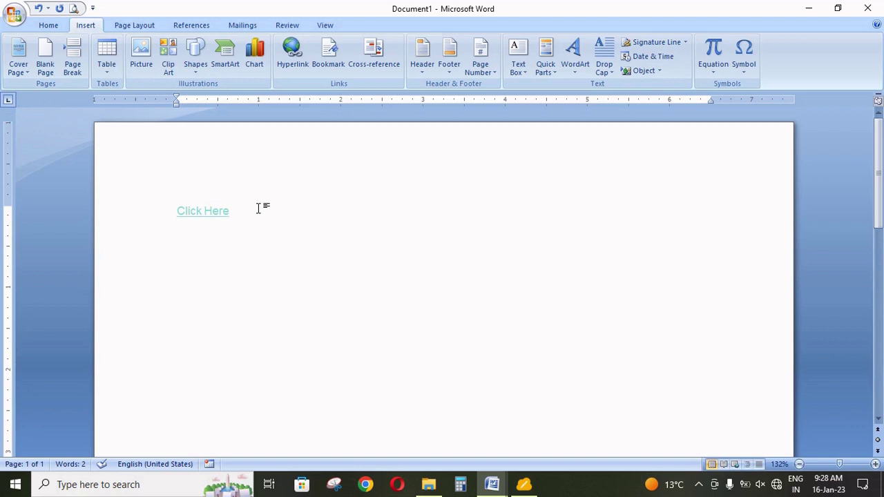
left_click_drag(232, 210, 166, 212)
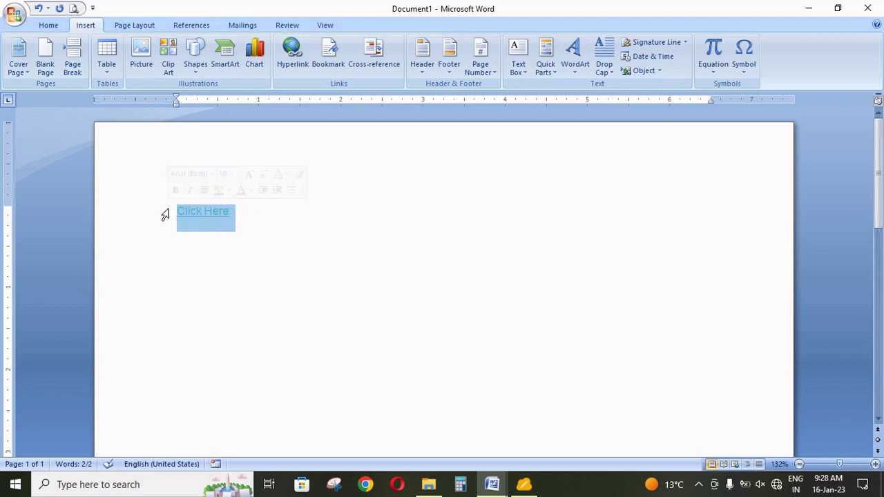
key("Delete")
type("C")
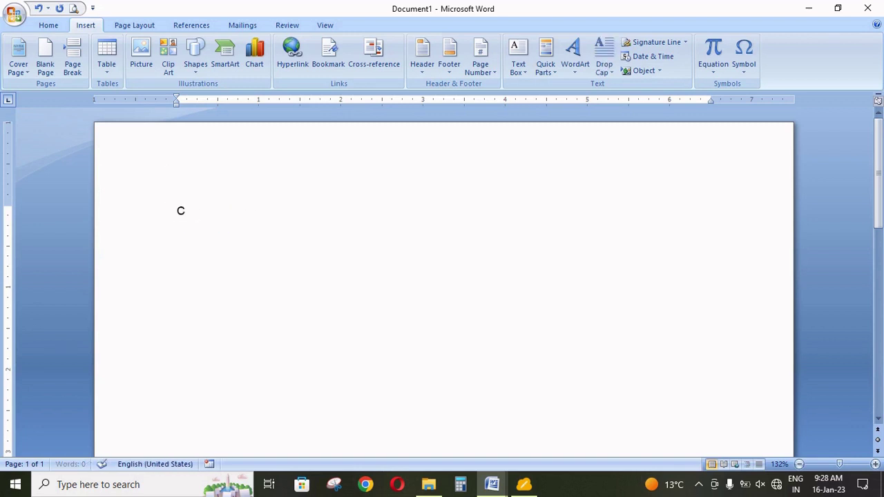
type("lick here")
Step: Hyperlink the whole "Click here" text to the image file Capture on the Desktop
key("shift+Left")
key("shift+Left")
key("shift+Left")
key("shift+Left")
key("shift+Left")
key("shift+Left")
key("shift+Left")
key("shift+Left")
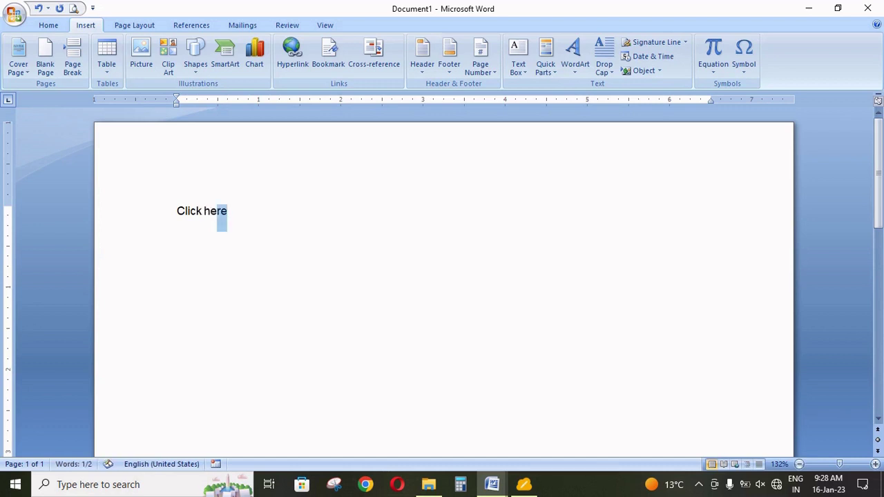
key("shift+Left")
key("shift+Left")
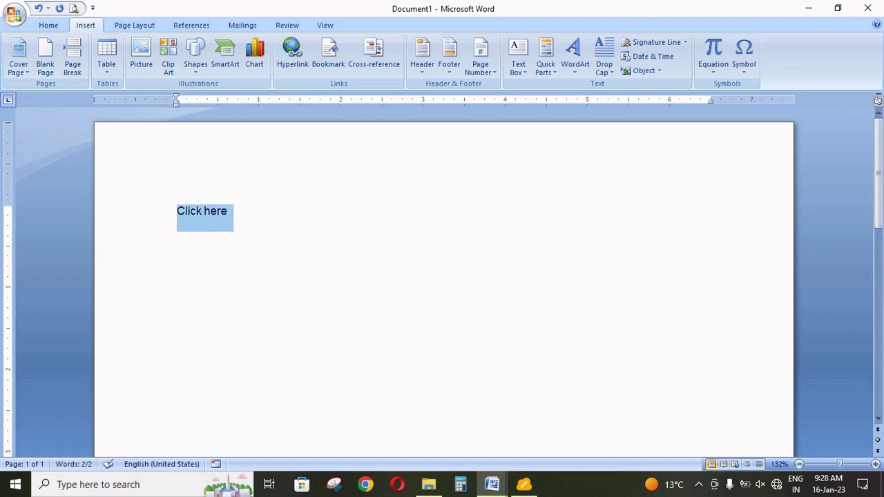
left_click(293, 55)
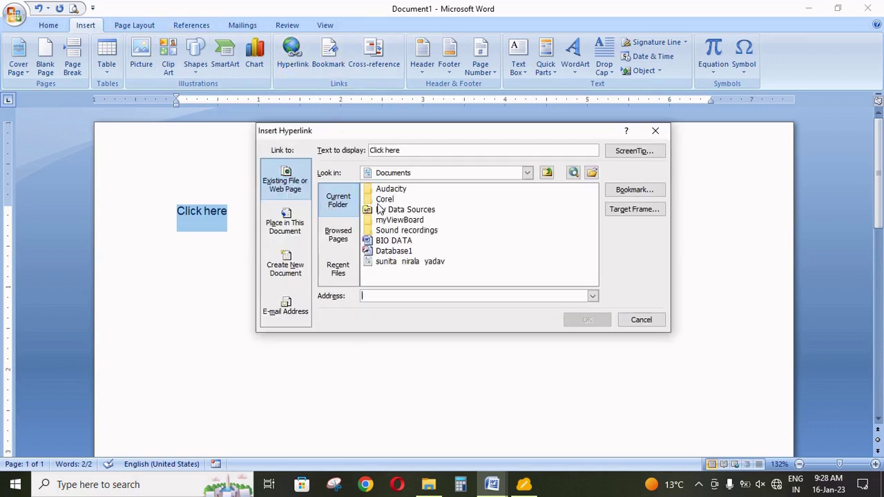
left_click(527, 172)
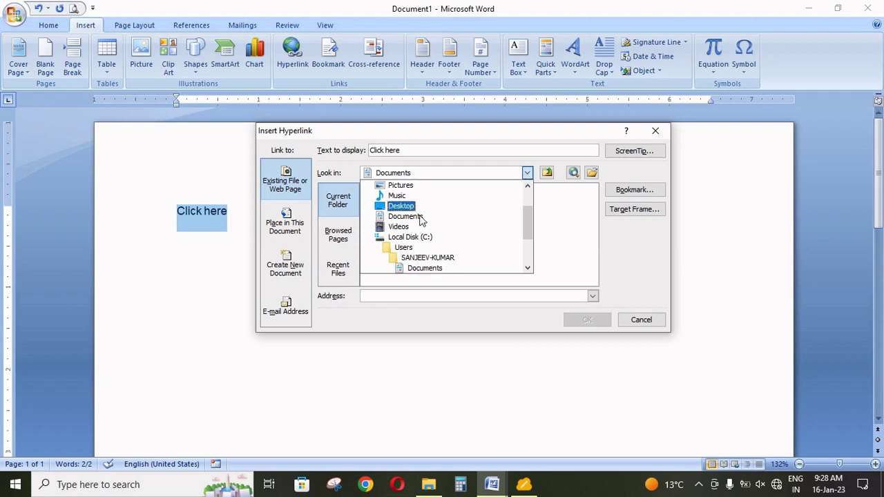
scroll(408, 230, "down", 1)
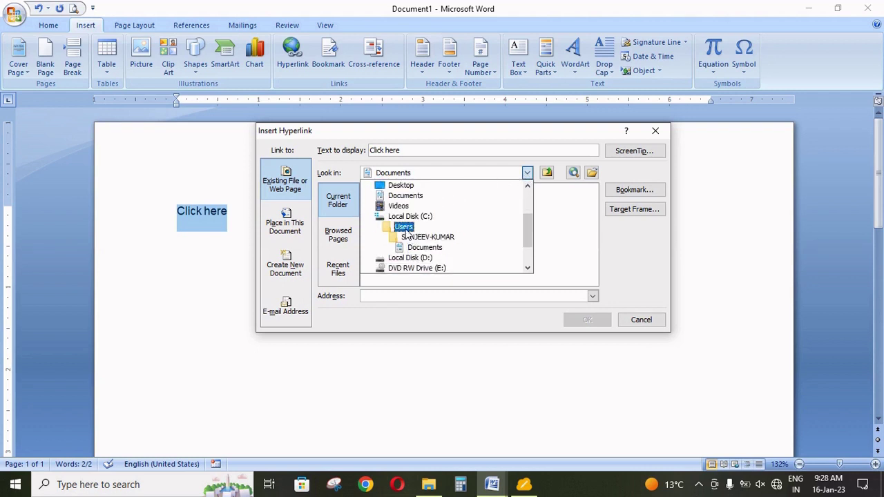
left_click(407, 187)
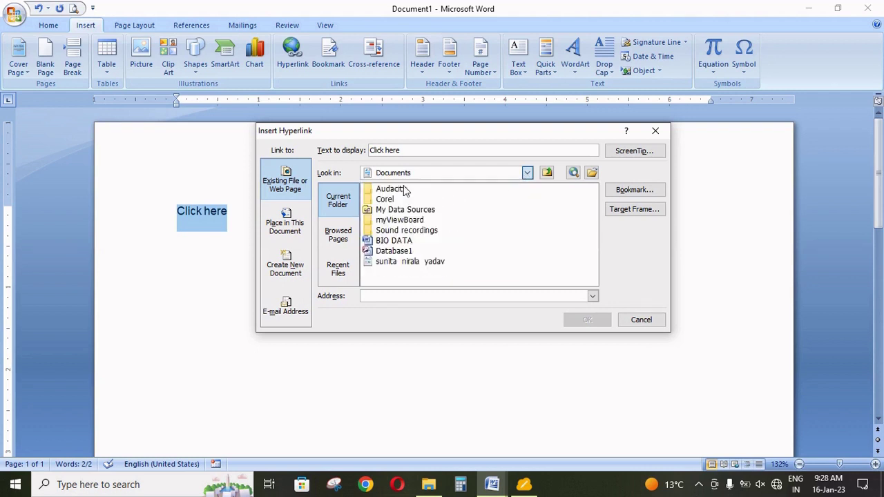
scroll(435, 224, "down", 3)
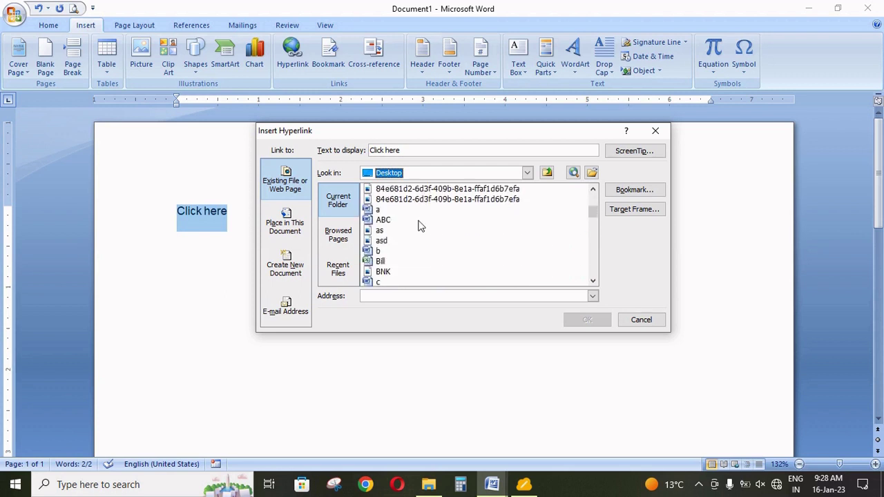
scroll(415, 232, "down", 1)
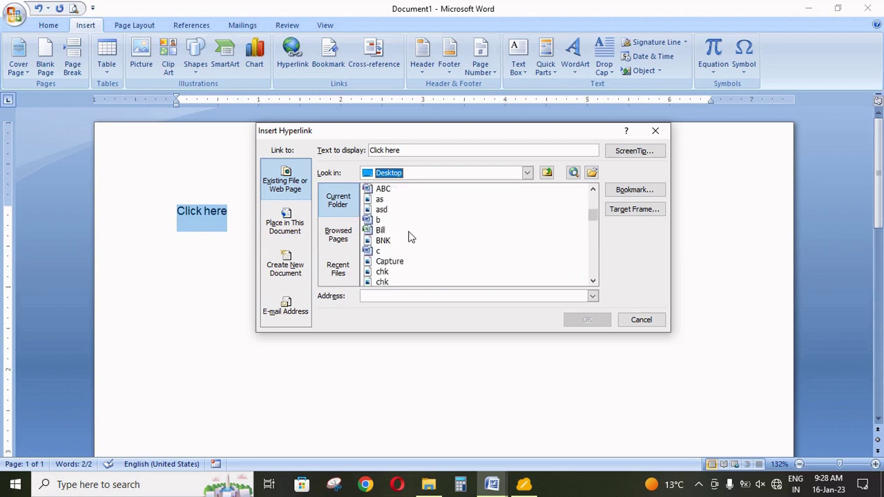
left_click(390, 263)
left_click(588, 321)
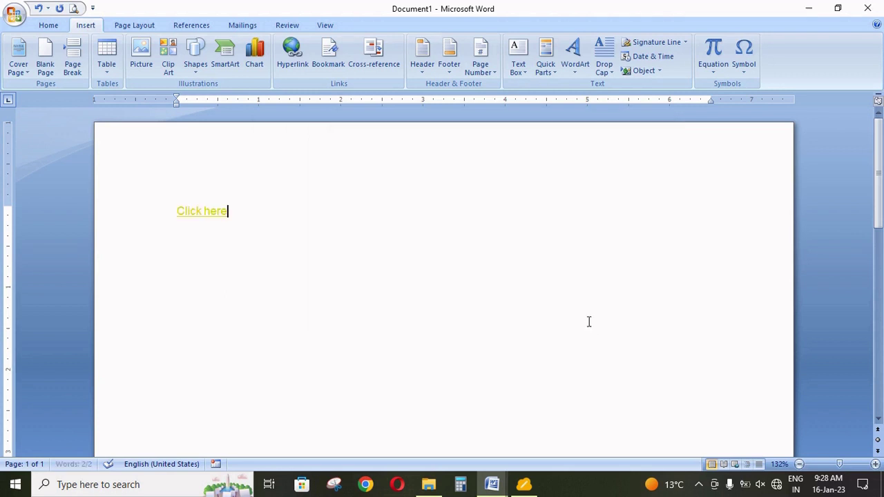
Step: Follow the "Click here" link, allowing Capture.JPG to open, view the image and close the viewer
left_click(212, 211, "ctrl")
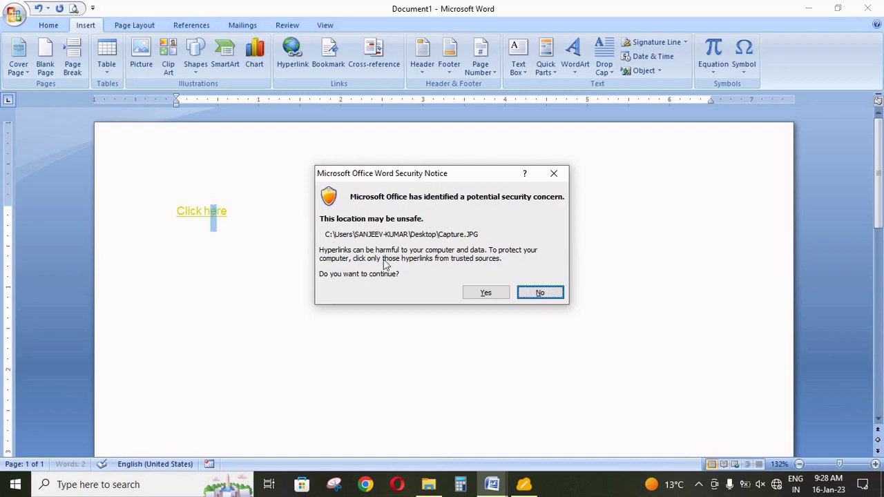
left_click(483, 293)
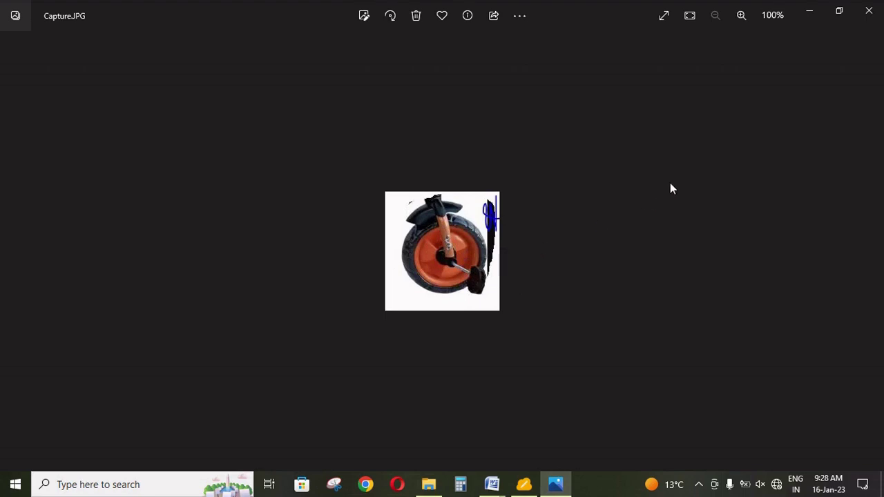
left_click(868, 15)
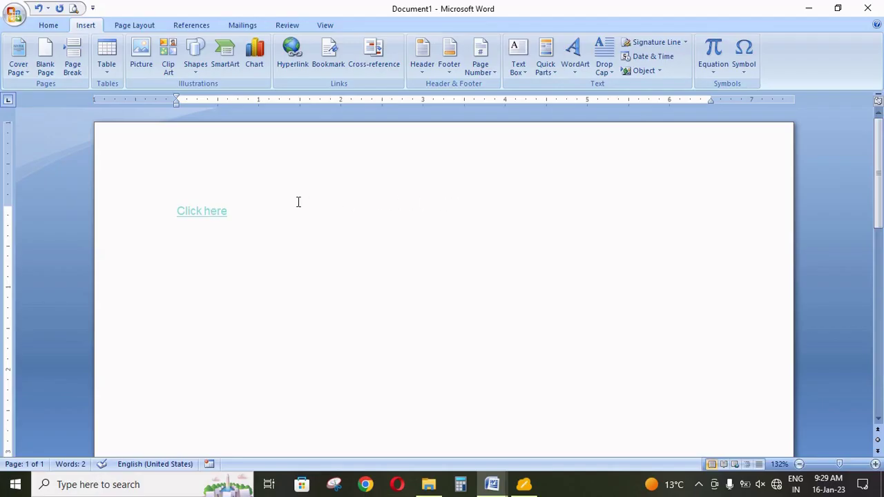
Step: Remove the linked text and insert the picture 1200px-DEC_VT100_terminal[1] from the Microsoft Clip Organizer folder in Pictures
left_click(260, 211)
key("ctrl+z")
left_click(140, 54)
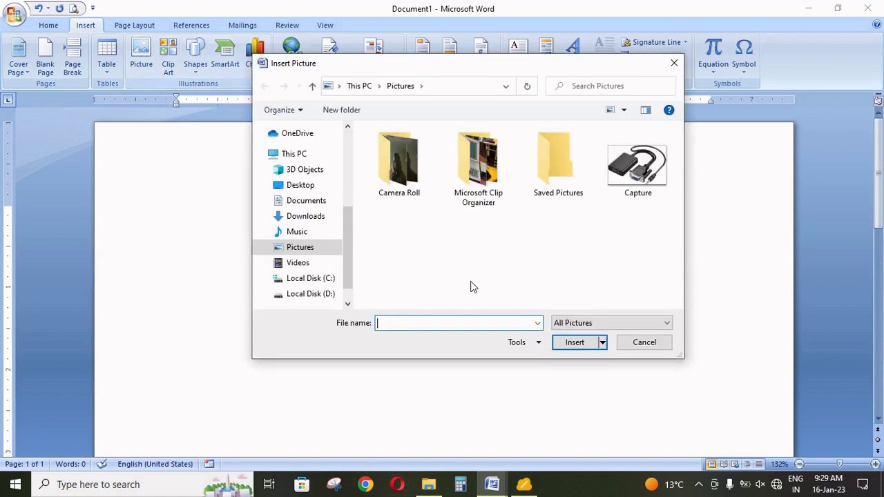
double_click(488, 179)
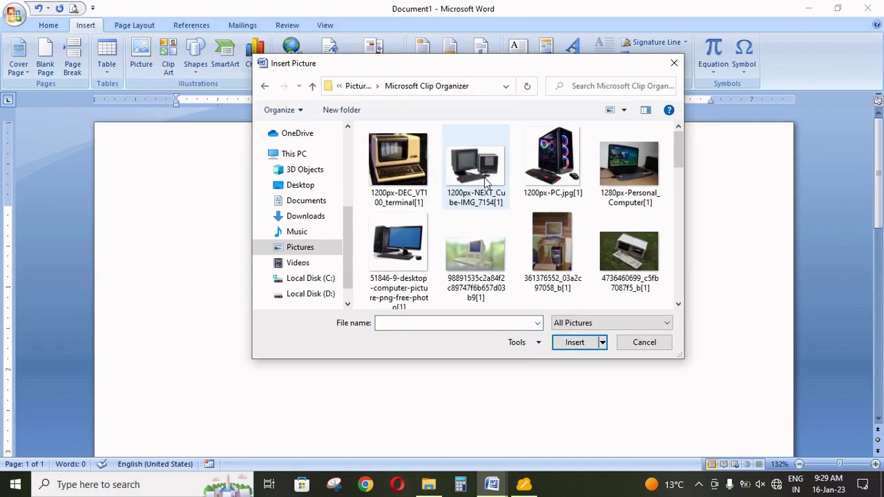
key("Escape")
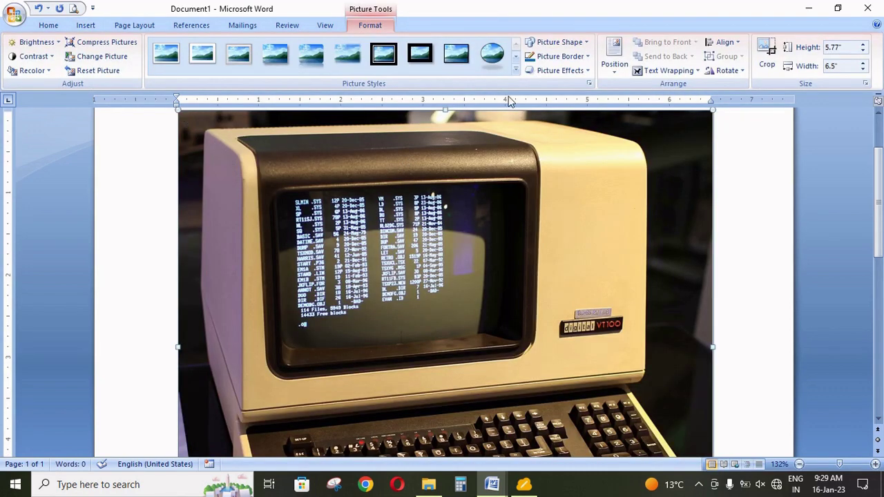
Step: Give the terminal picture a position with text wrapping and shrink it to about 1.38" high by 1.55" wide
left_click(614, 61)
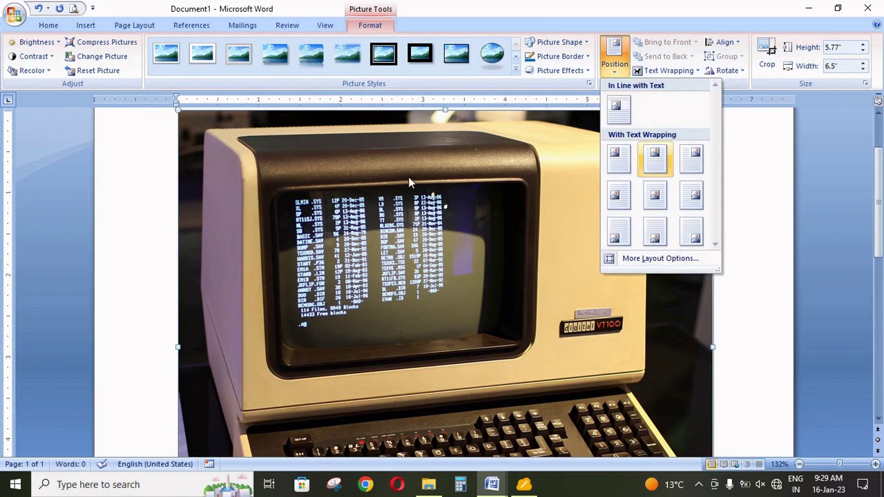
left_click(409, 182)
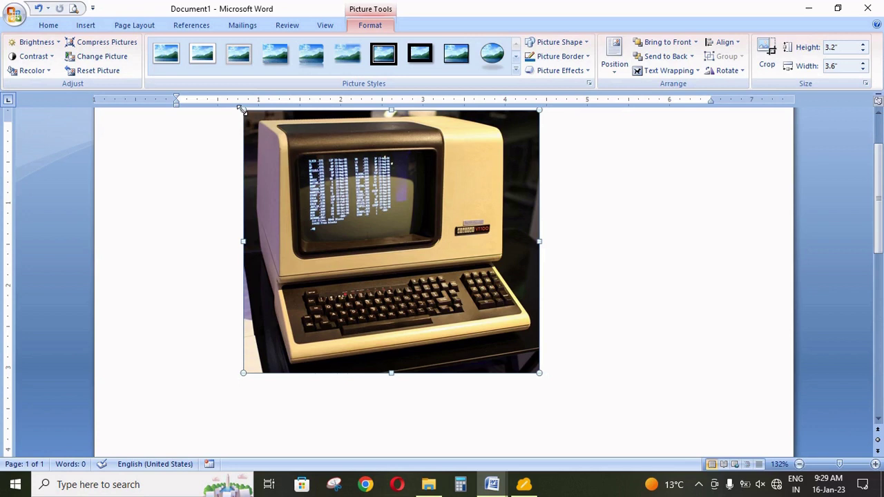
left_click_drag(240, 109, 290, 199)
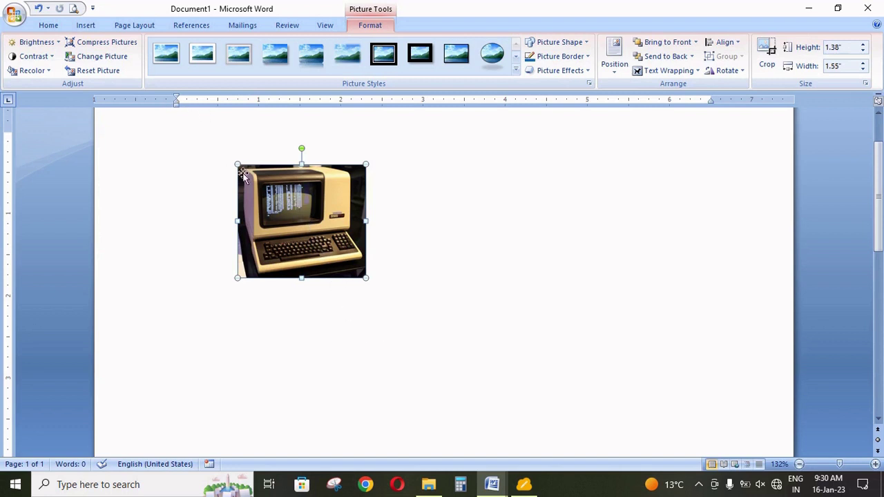
Step: Hyperlink the terminal picture to the existing file Database1 in the Documents folder
left_click(90, 31)
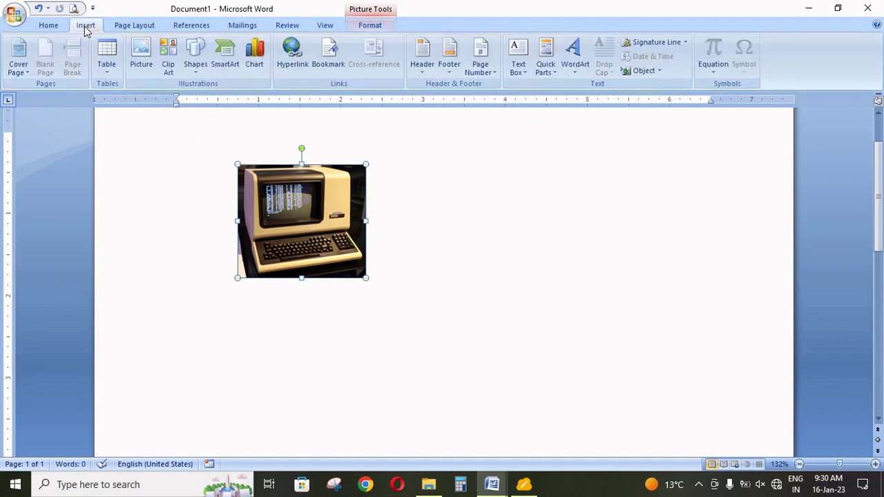
left_click(290, 58)
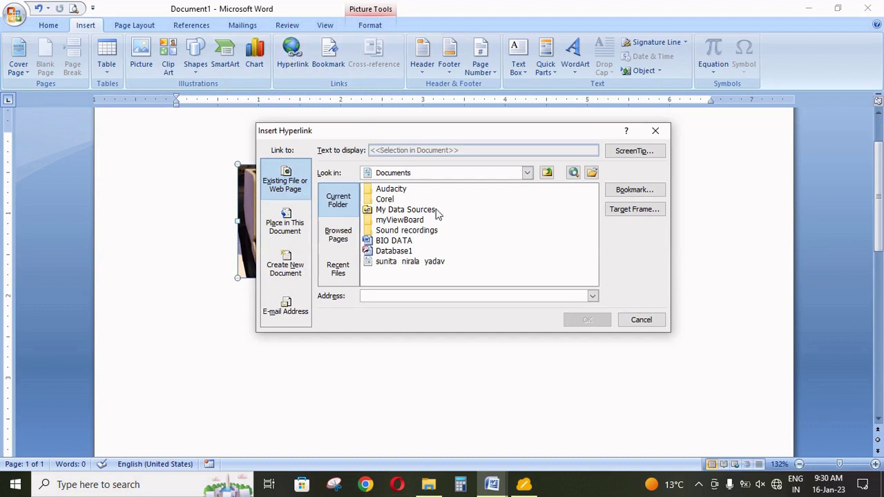
left_click(528, 173)
left_click(529, 173)
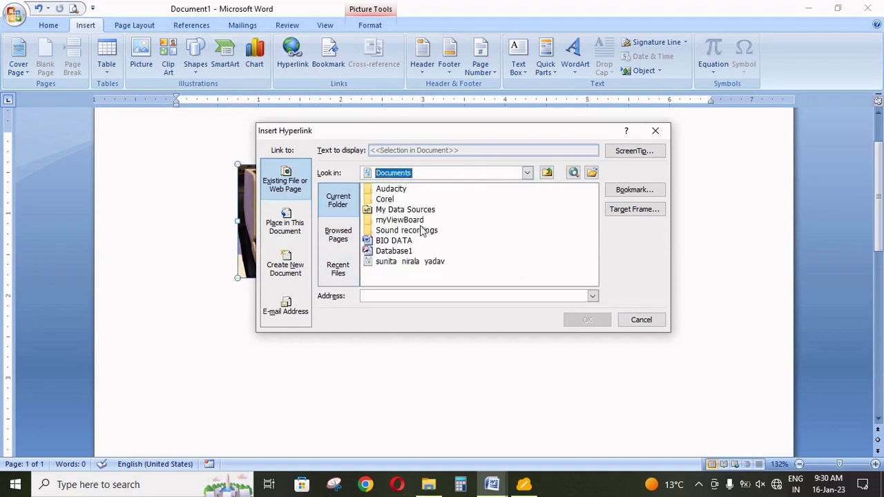
left_click(395, 253)
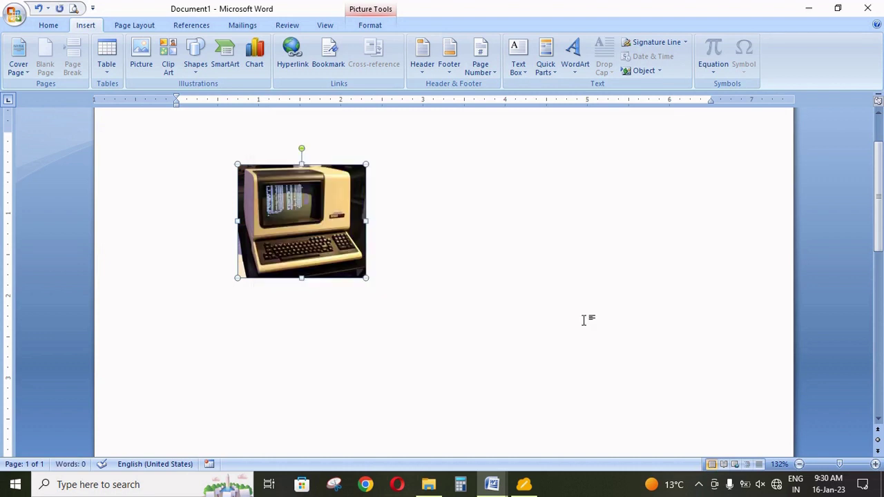
Step: Follow the terminal picture's hyperlink and allow Database1.accdb to open despite the security notice
left_click(392, 321)
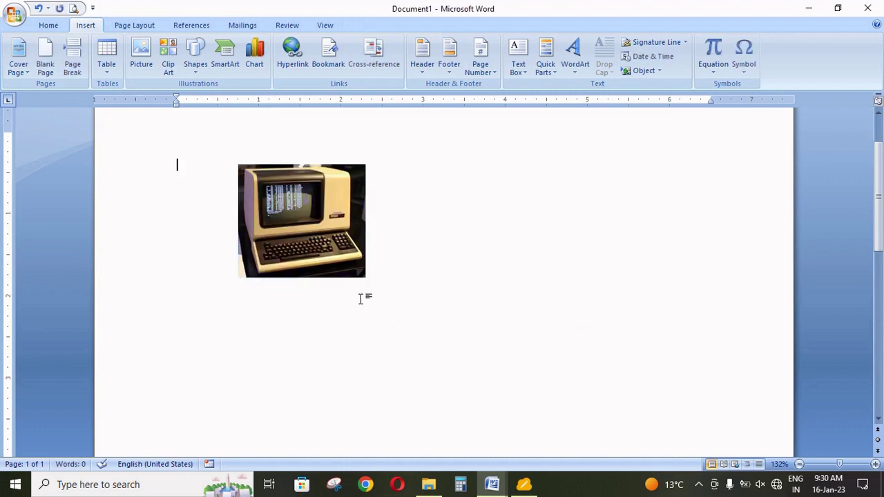
left_click(302, 228, "ctrl")
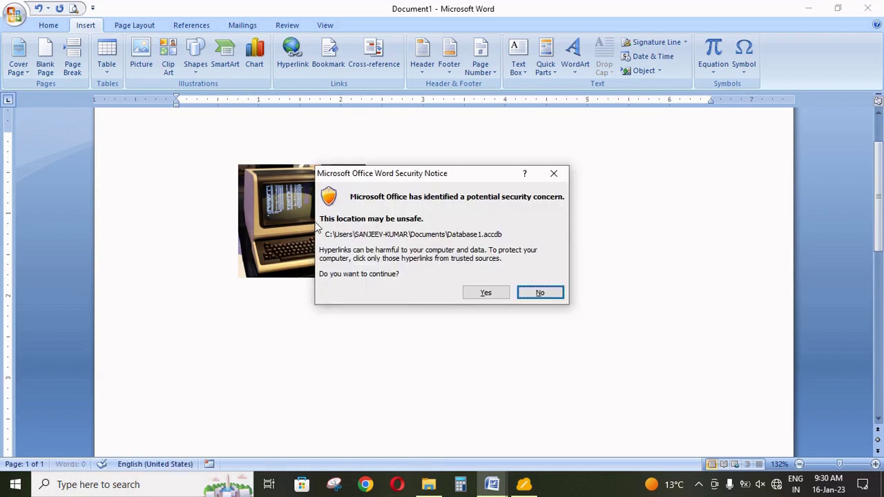
left_click(484, 295)
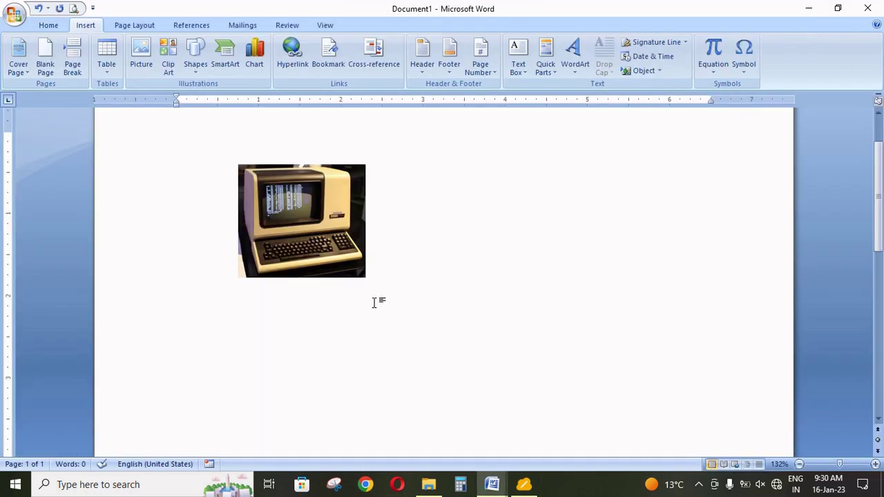
Step: Delete the terminal picture and draw a rounded rectangle about 0.27" high by 1.39" wide in its place
left_click(320, 211)
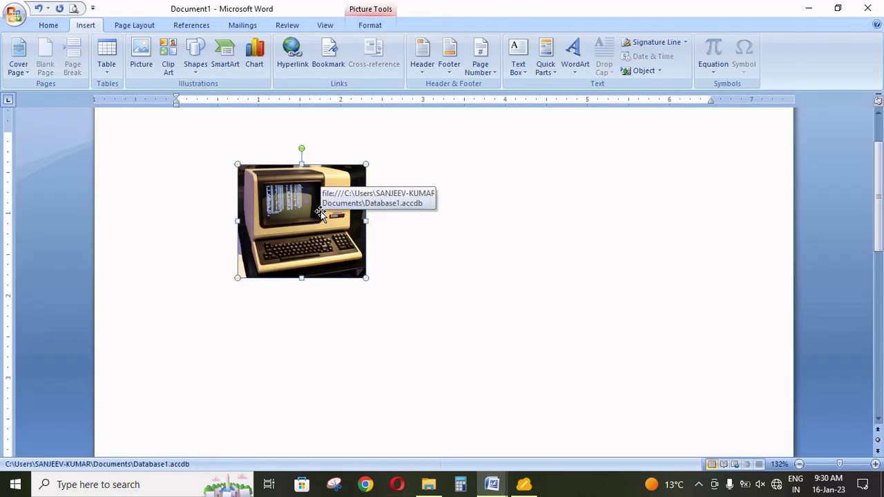
key("Delete")
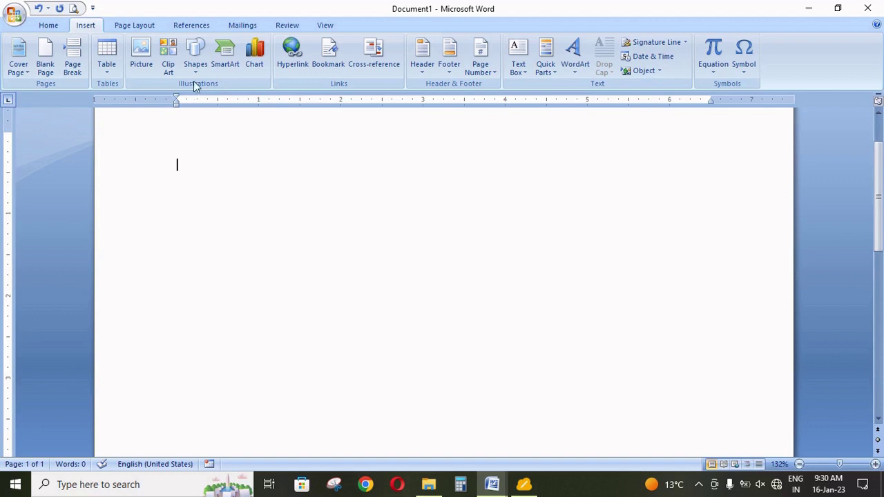
left_click(196, 74)
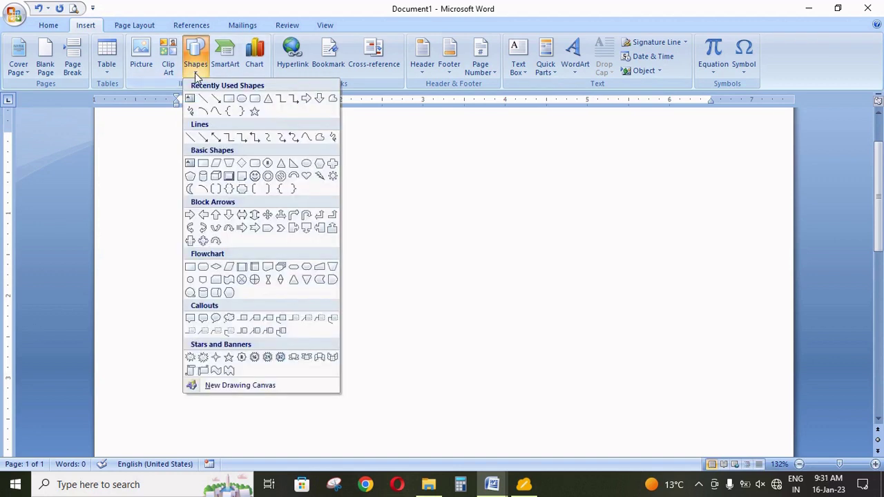
left_click(255, 99)
mouse_move(194, 180)
left_mouse_down()
mouse_move(210, 193)
mouse_move(309, 201)
left_mouse_up()
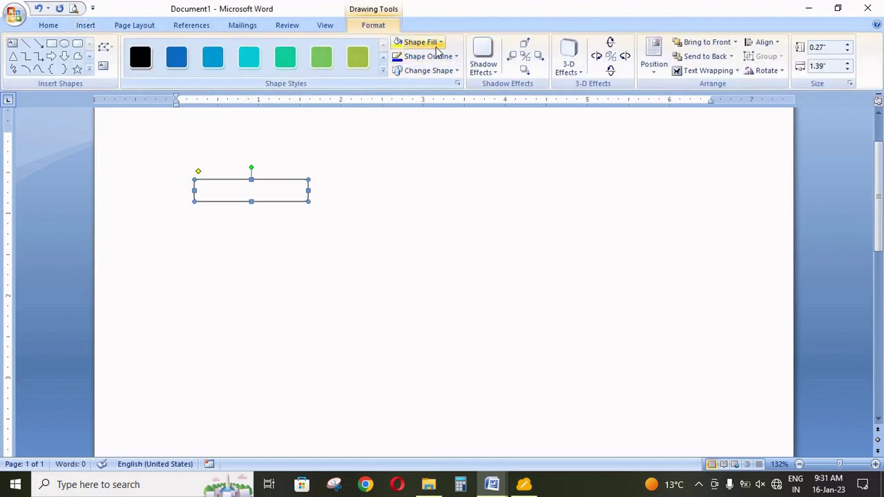
Step: Apply the light green shape style to the rounded rectangle and add the text "Open" inside it
left_click(360, 61)
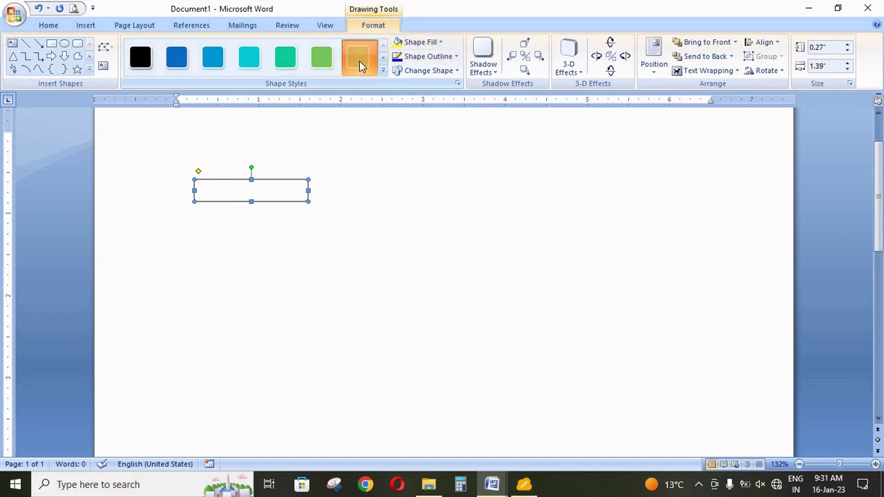
right_click(272, 187)
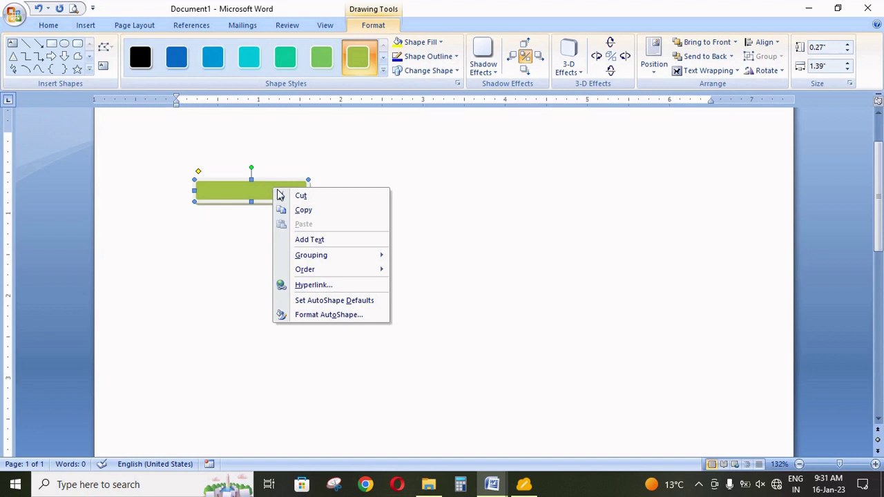
left_click(309, 241)
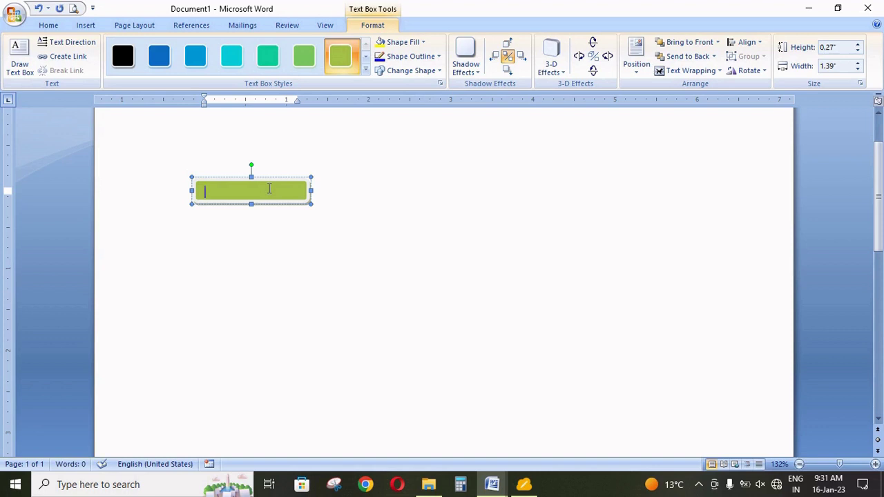
type("Open")
Step: Resize the green "Open" shape to about 0.31" high by 0.64" wide
left_click(311, 206)
left_click_drag(291, 213, 249, 206)
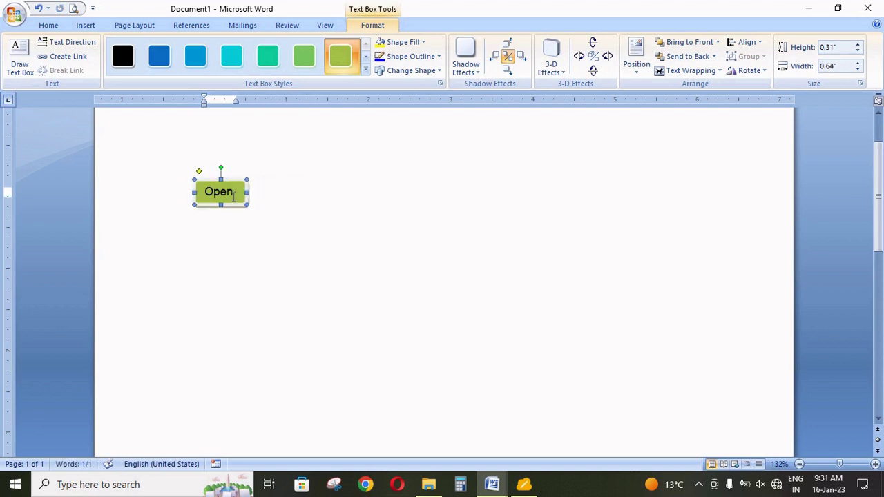
left_click(282, 200)
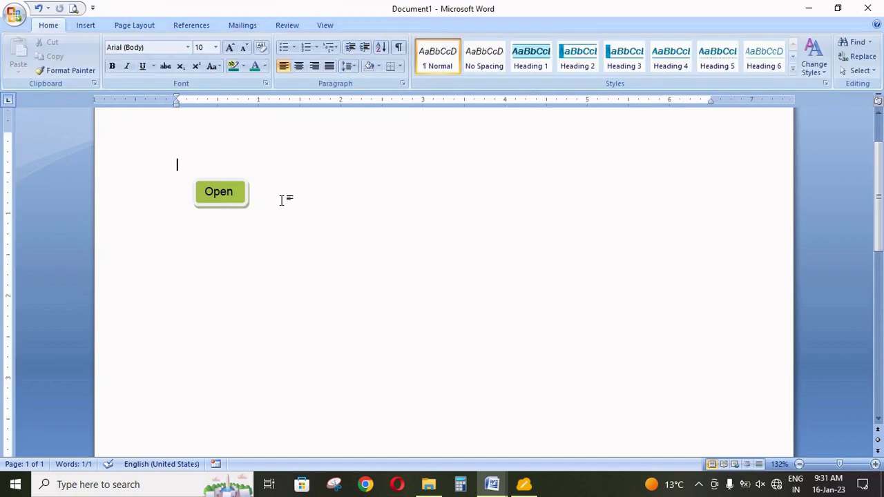
Step: Hyperlink the "Open" shape to the image file ms word on the Desktop
left_click(243, 186)
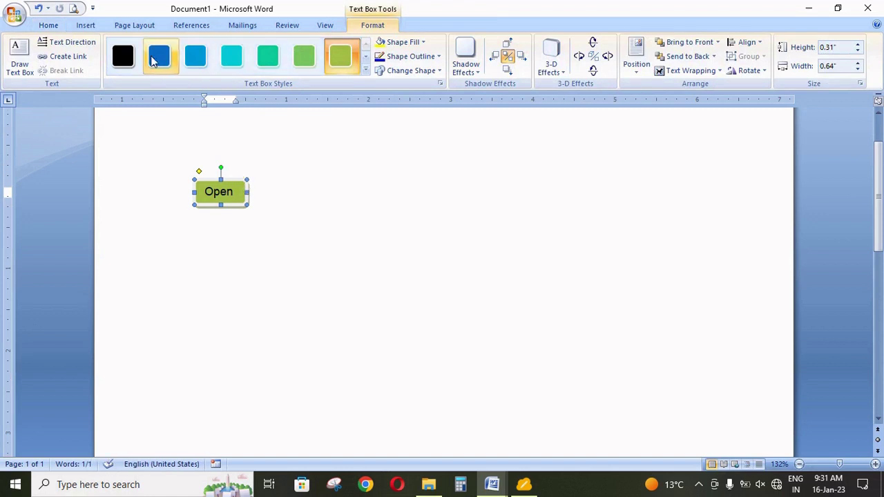
left_click(86, 25)
left_click(293, 52)
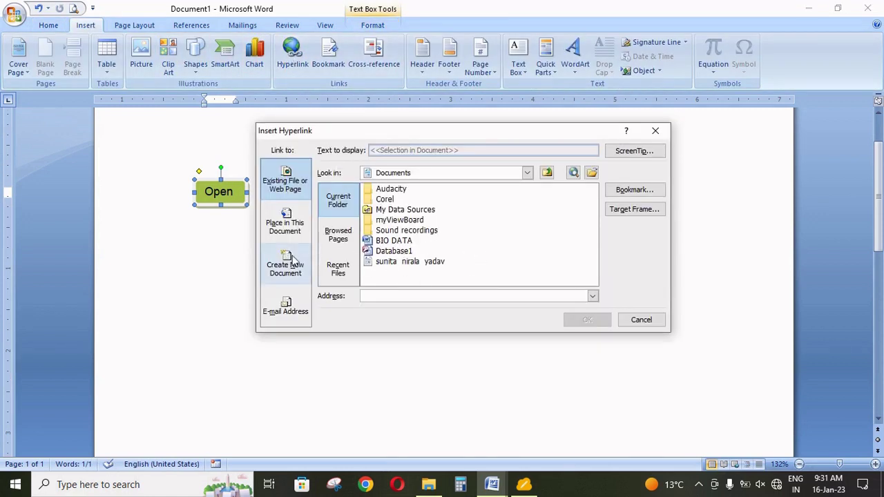
left_click(527, 173)
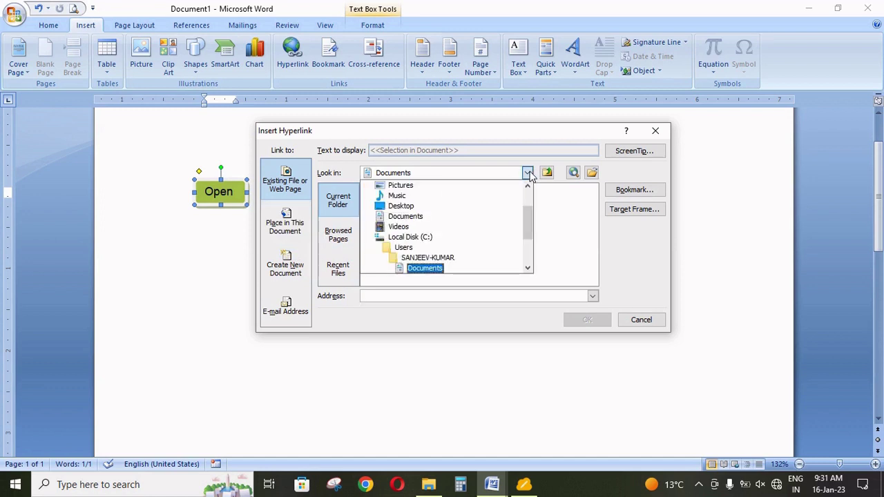
left_click(404, 206)
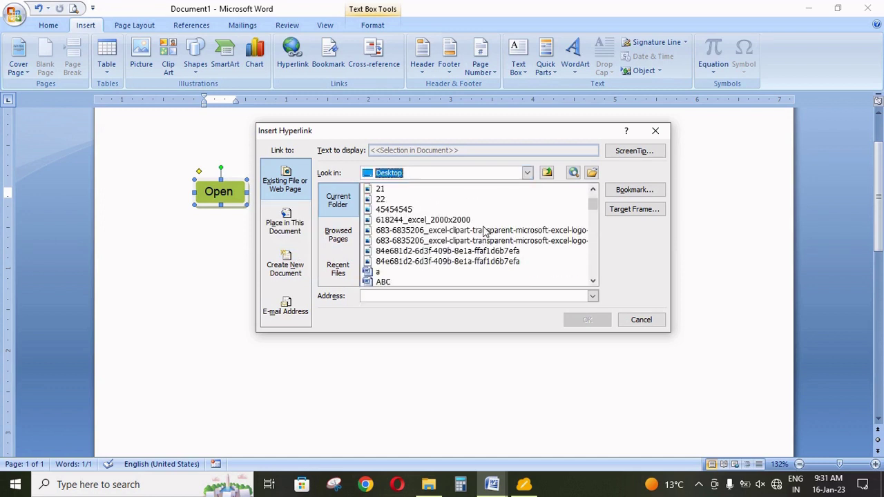
scroll(482, 229, "down", 1)
scroll(482, 237, "down", 5)
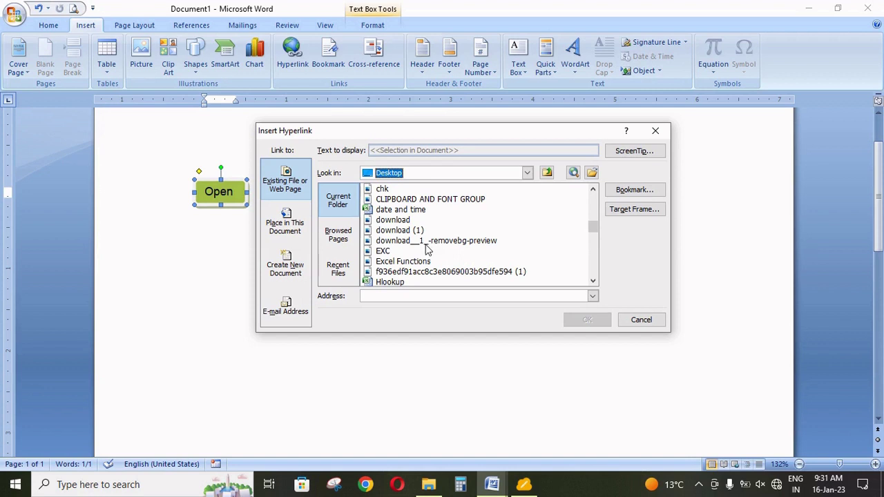
scroll(420, 250, "down", 2)
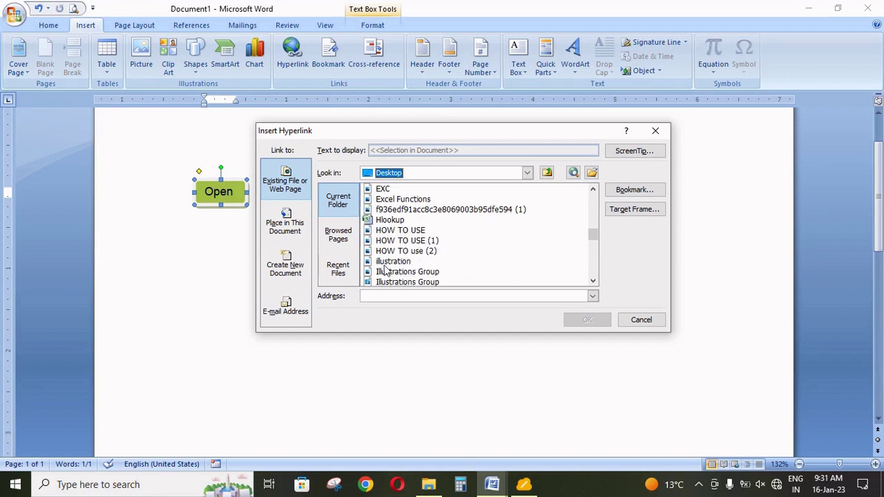
scroll(390, 273, "down", 3)
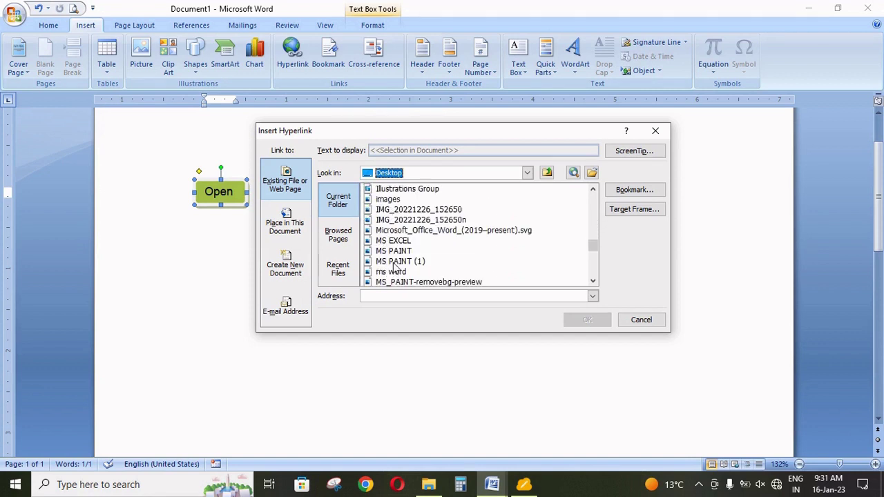
left_click(398, 275)
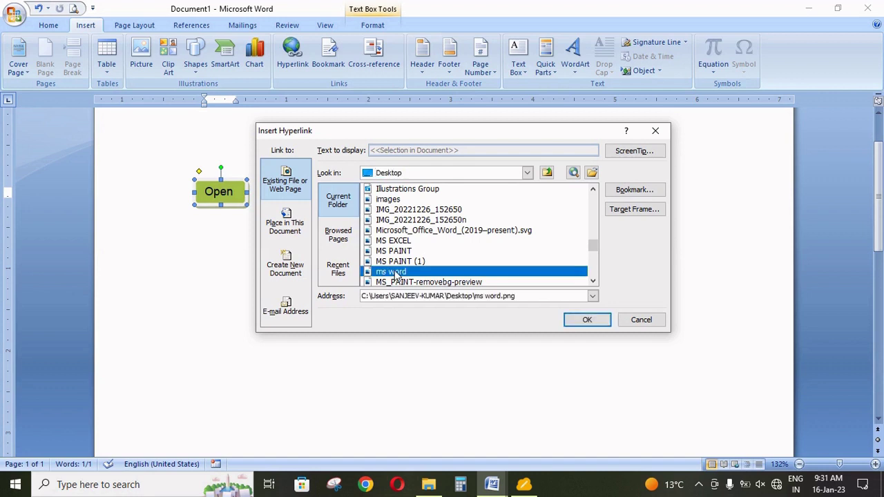
left_click(584, 320)
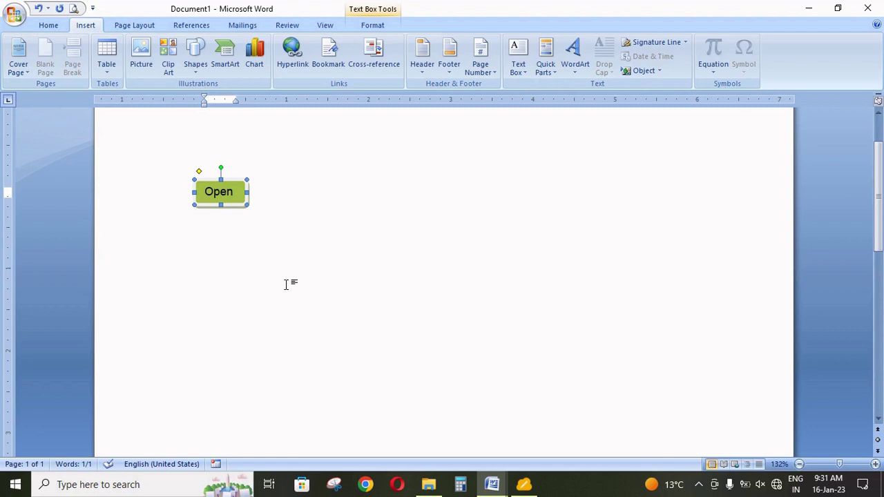
Step: Follow the "Open" shape's link, view ms word.png and close the image viewer
left_click(233, 240)
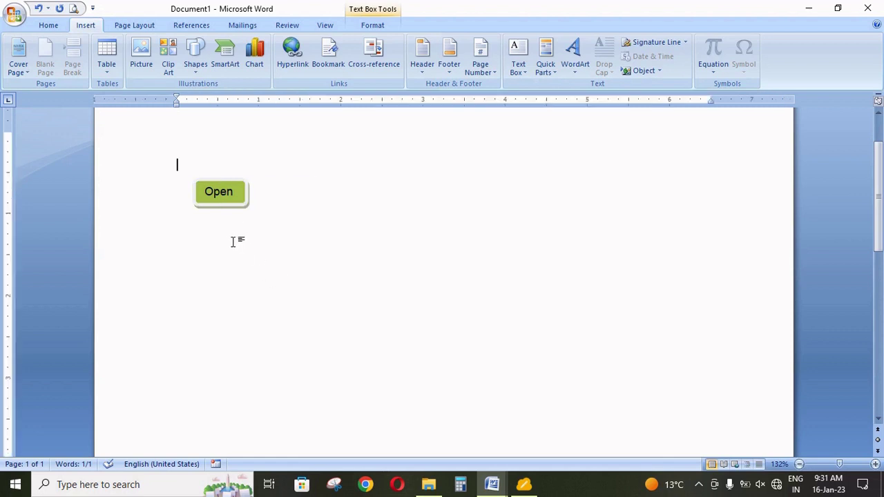
left_click(224, 196, "ctrl")
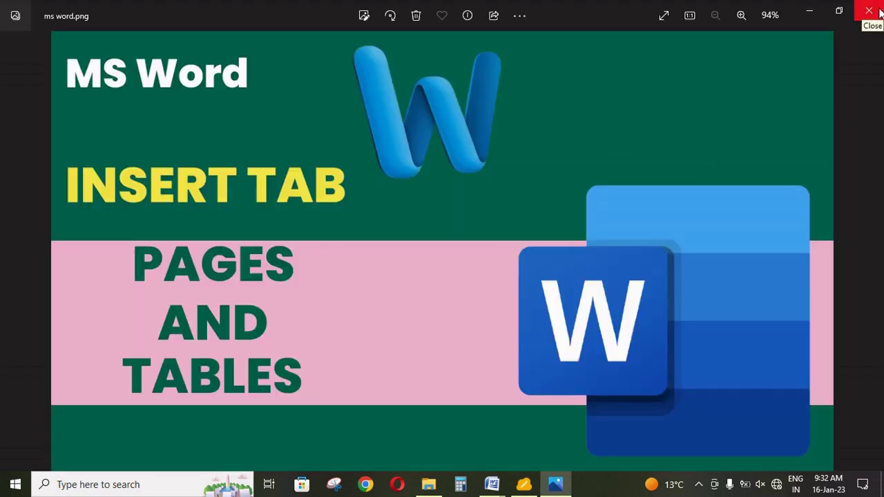
left_click(880, 13)
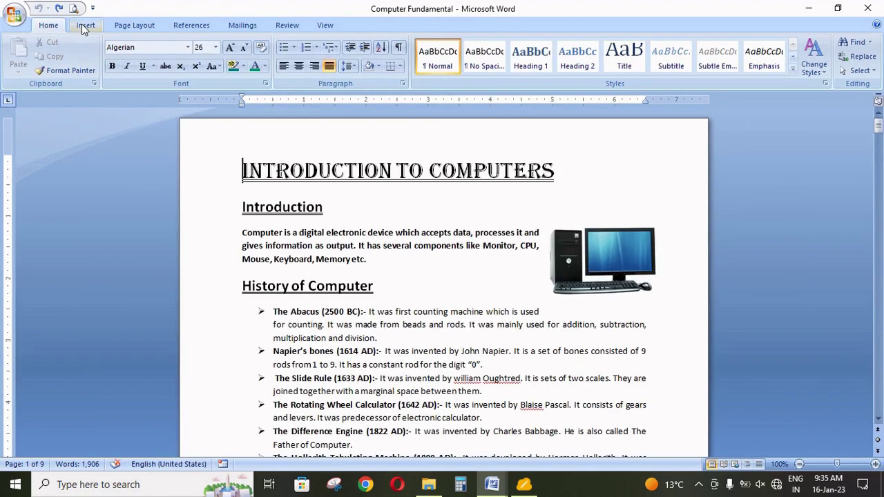
Step: In the Computer Fundamental document, examine the browsed pages offered as hyperlink targets, leaving without inserting a link
left_click(85, 25)
left_click(292, 57)
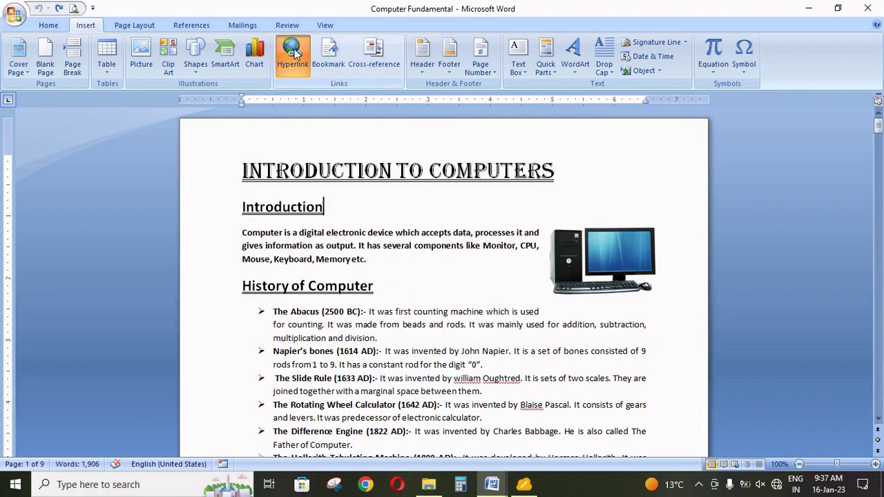
left_click(292, 57)
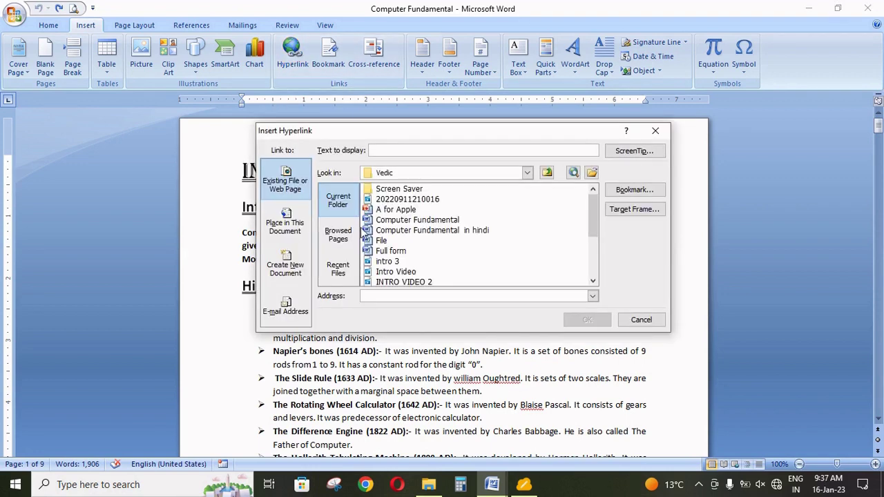
left_click(337, 235)
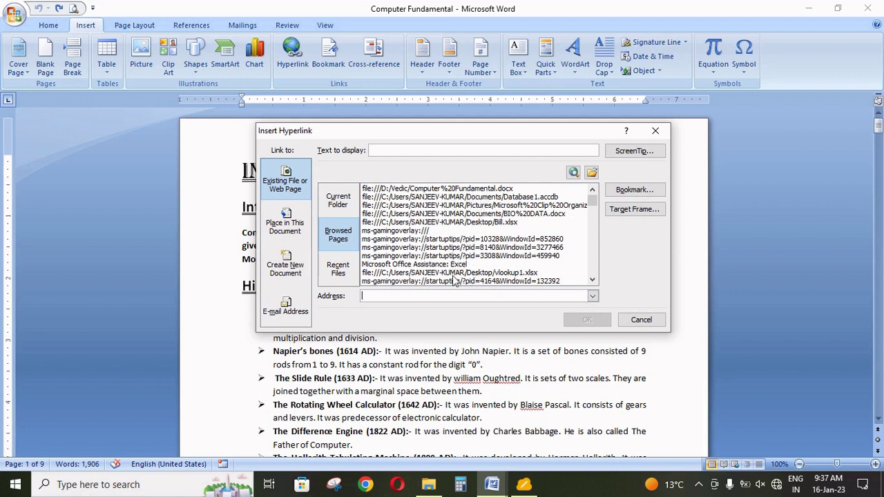
scroll(454, 201, "down", 1)
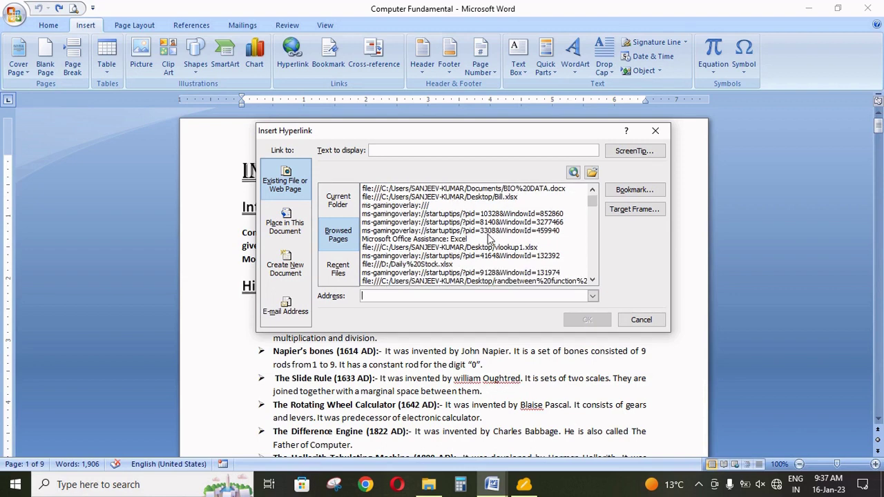
scroll(484, 242, "down", 2)
scroll(477, 241, "up", 3)
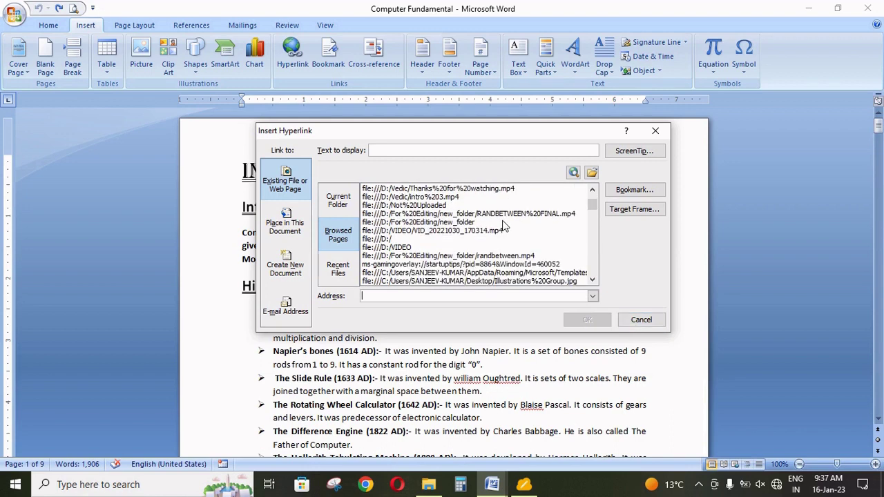
left_click(641, 321)
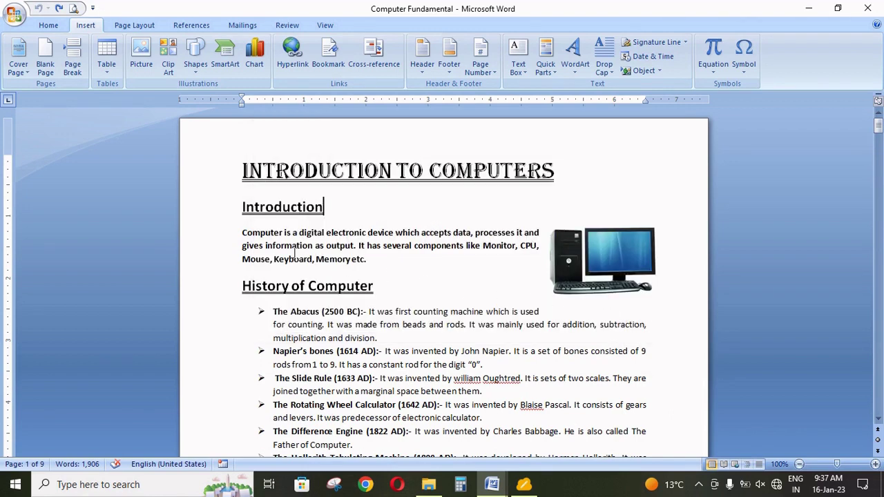
Step: Hyperlink the "Introduction" heading to the workbook Bill.xlsx on the Desktop, chosen from the browsed pages
left_click_drag(241, 207, 323, 208)
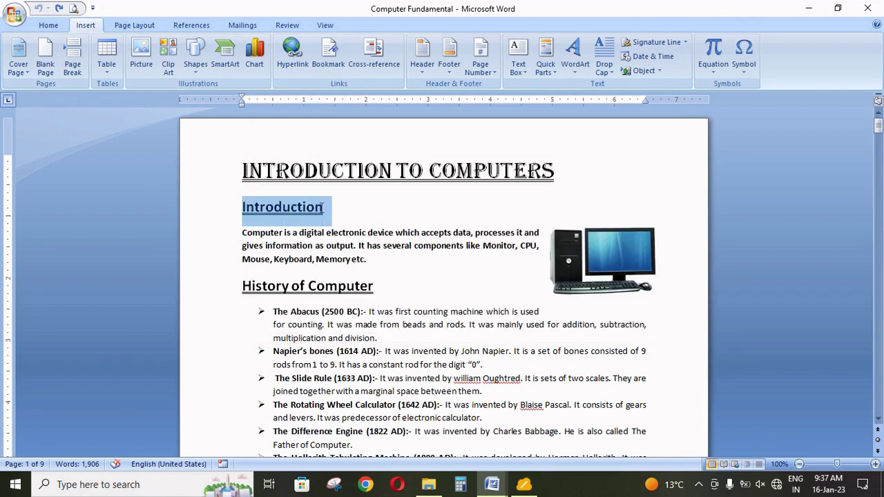
left_click(293, 61)
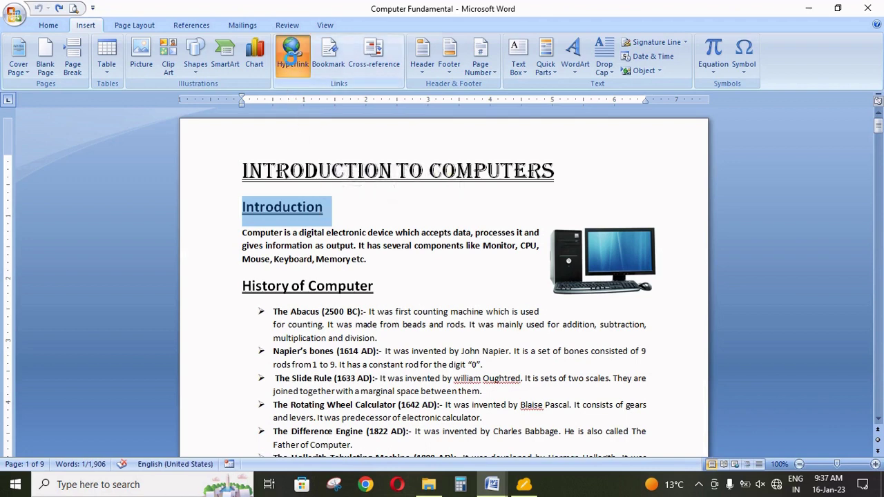
left_click(339, 235)
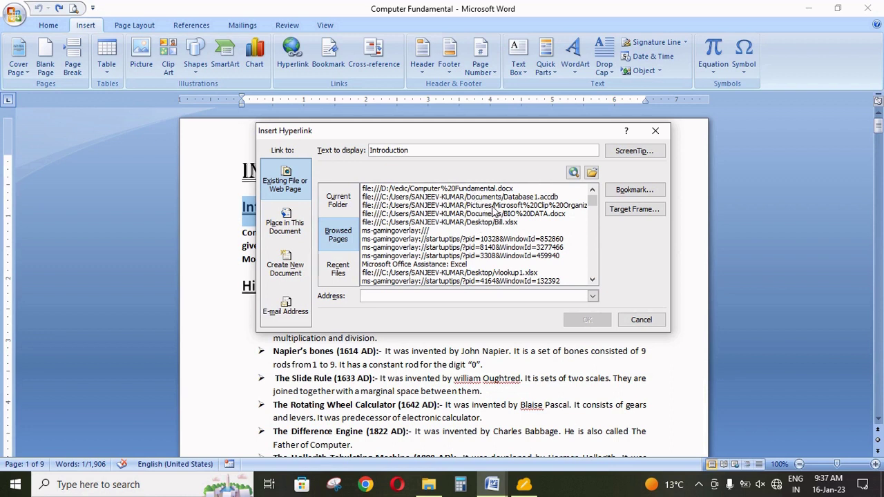
left_click(461, 215)
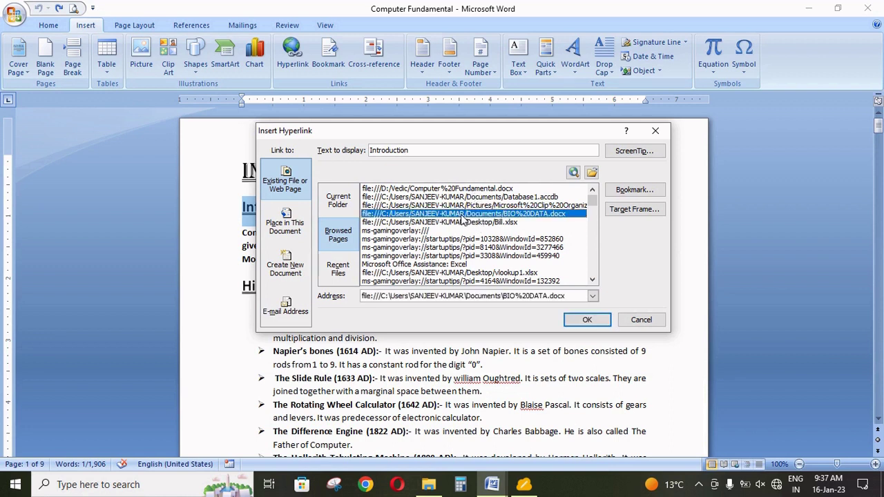
left_click(465, 223)
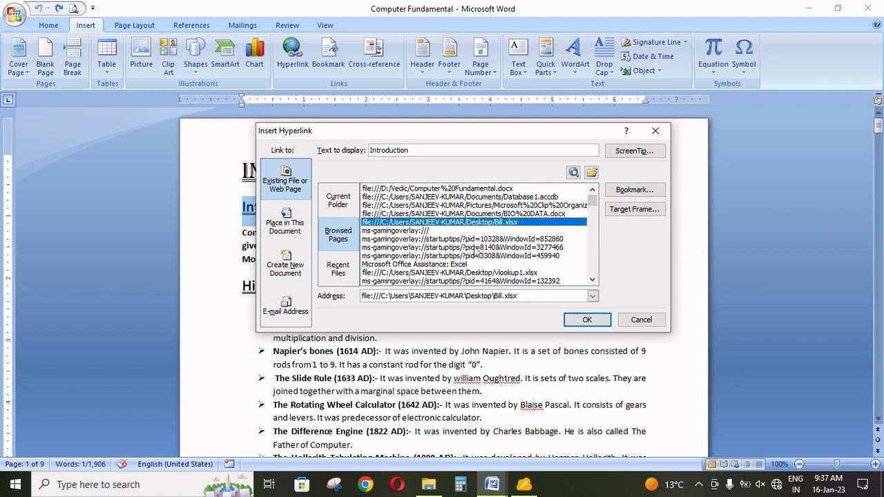
left_click(585, 322)
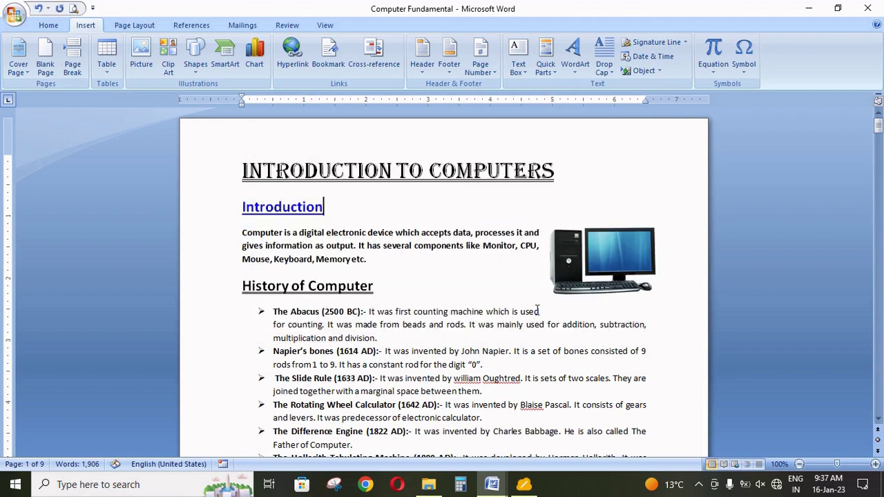
Step: Follow the "Introduction" link, view Sheet1 of the Bill workbook and close the workbook
left_click(301, 207)
left_click(301, 207, "ctrl")
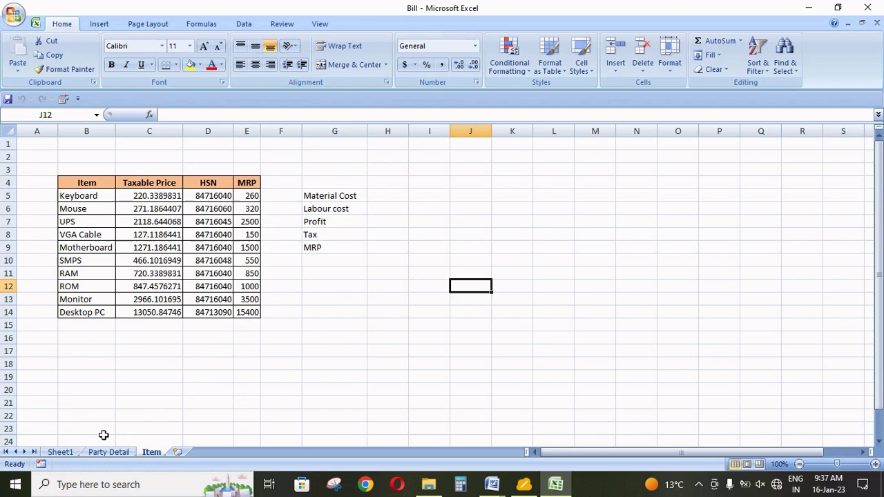
left_click(60, 453)
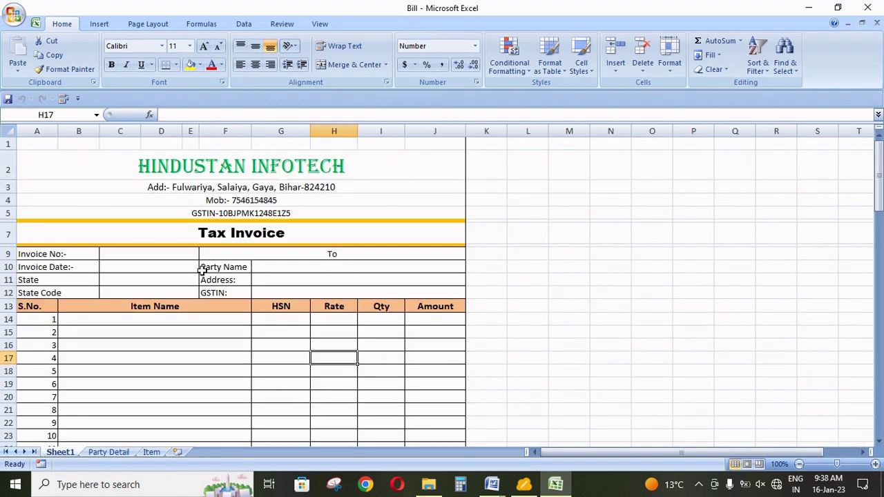
left_click(868, 8)
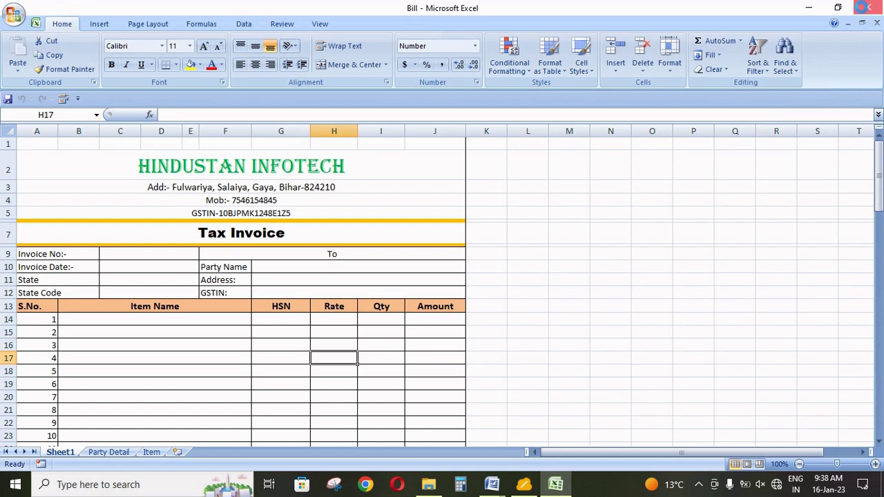
Step: Add a line below the "Introduction" heading and insert a hyperlink there to Bill.xlsx, displaying its file path
left_click(353, 209)
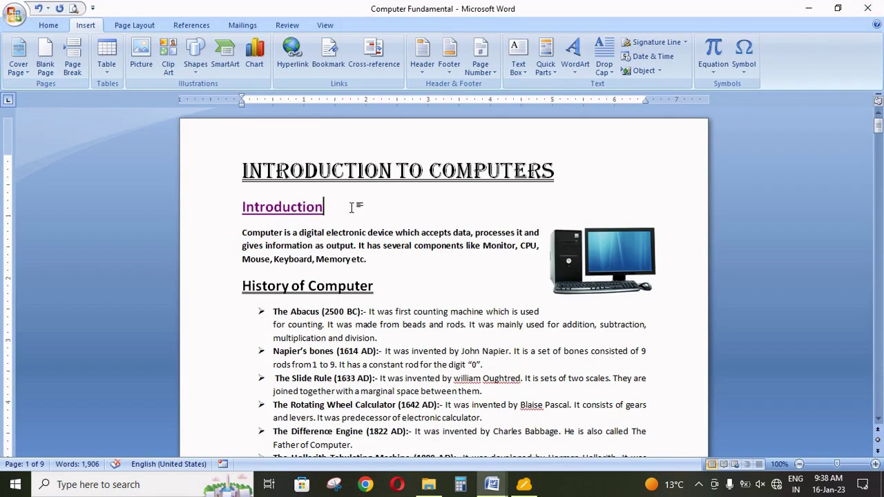
key("Return")
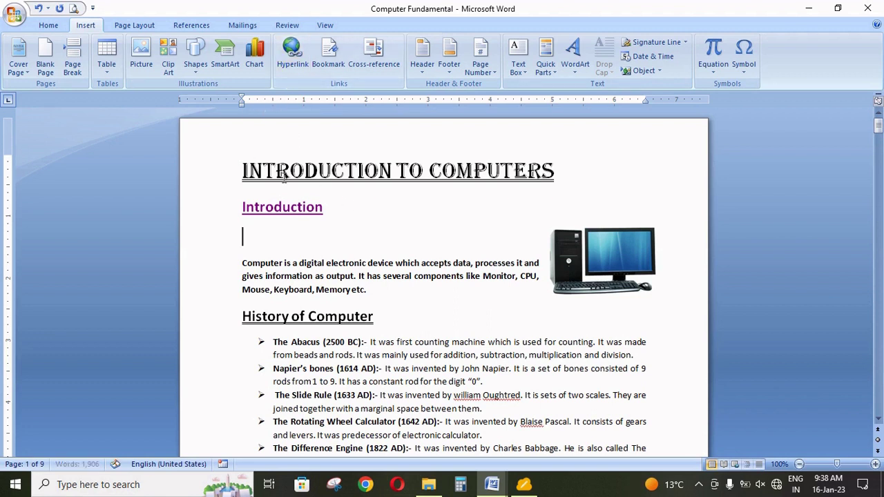
left_click(287, 64)
left_click(338, 236)
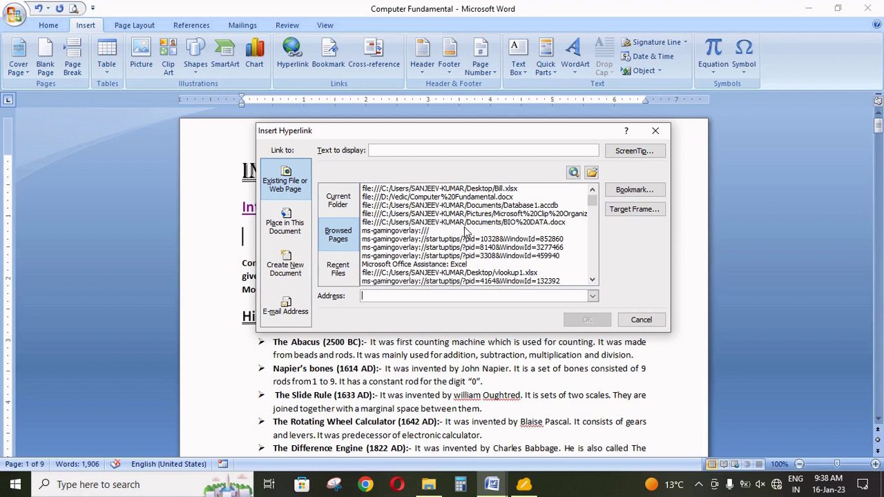
left_click(474, 190)
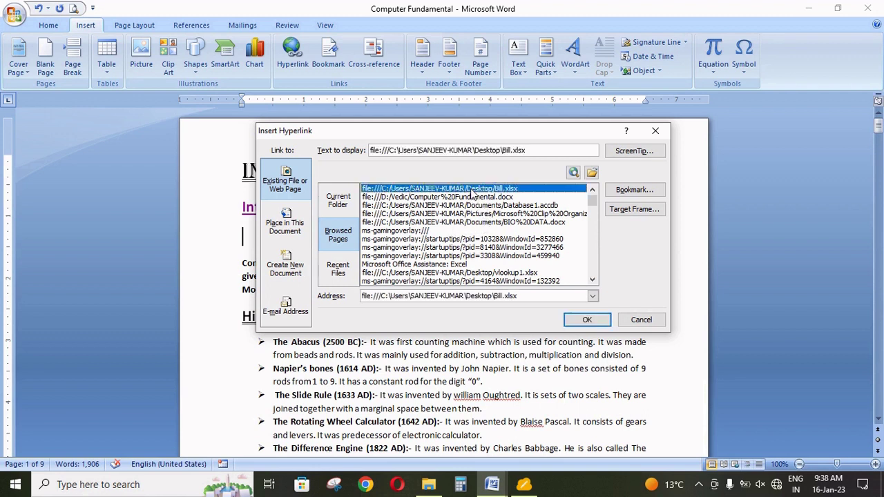
left_click(586, 321)
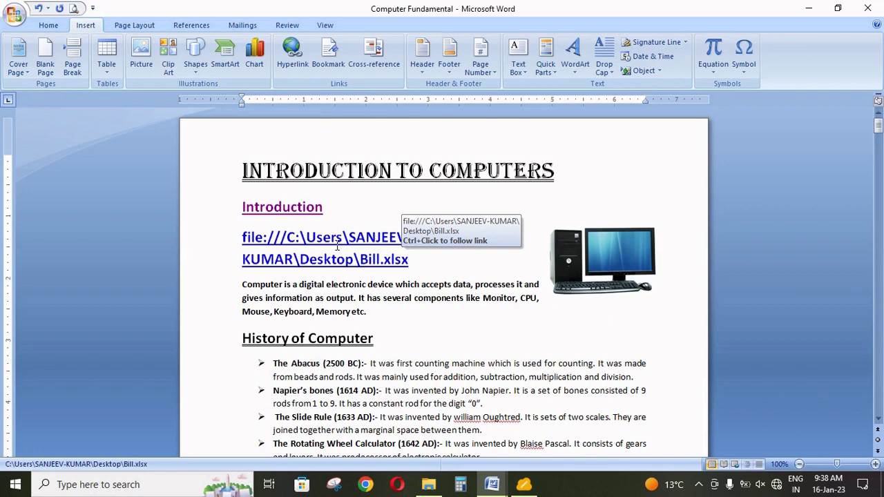
Step: Follow the file-path link below the heading, view Sheet1 of the Bill workbook and close the workbook
left_click(337, 242, "ctrl")
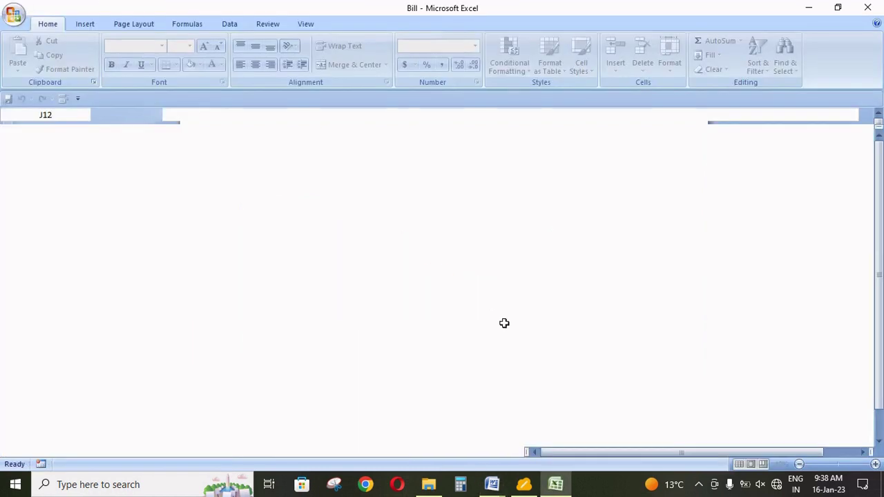
left_click(60, 453)
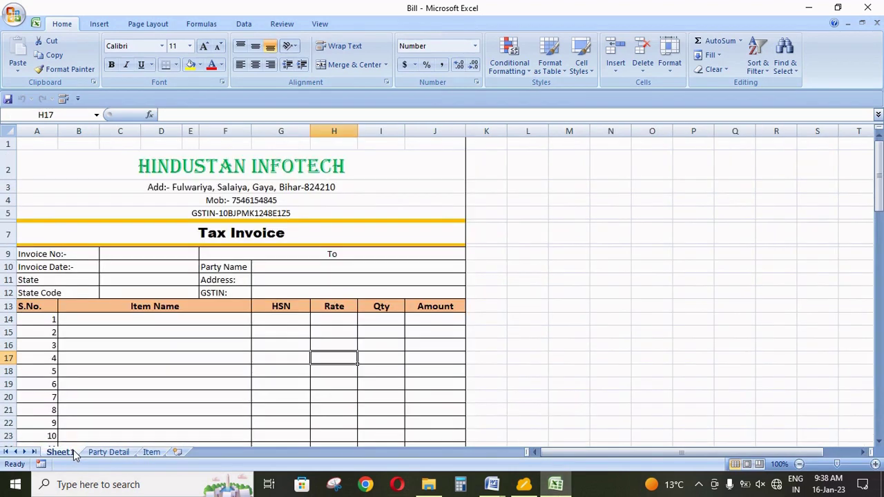
key("alt+F4")
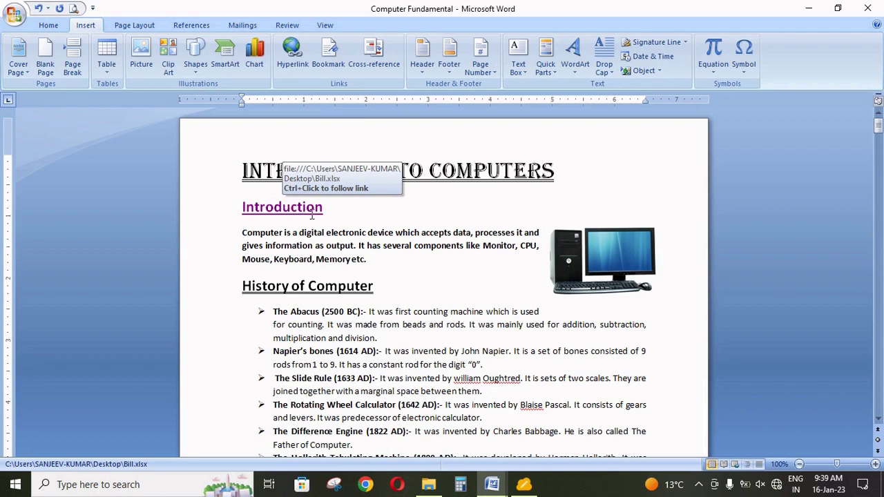
Step: Remove the hyperlink from the "Introduction" heading
left_click_drag(331, 207, 244, 206)
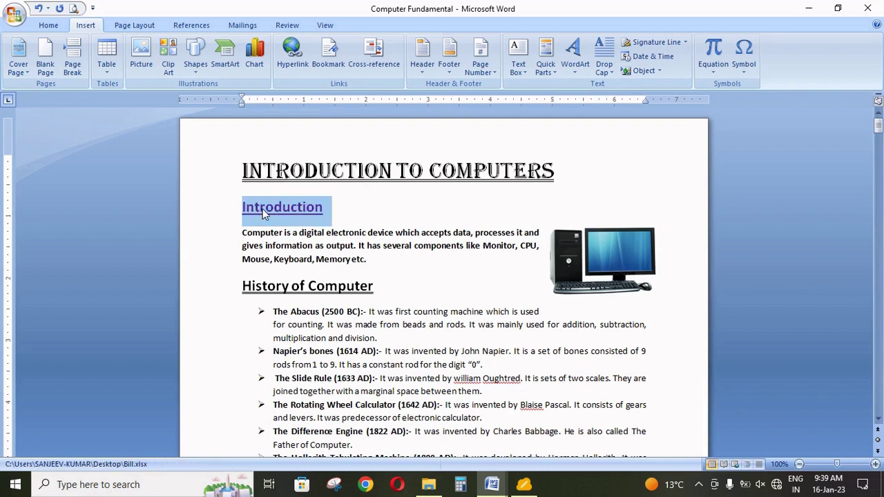
right_click(263, 209)
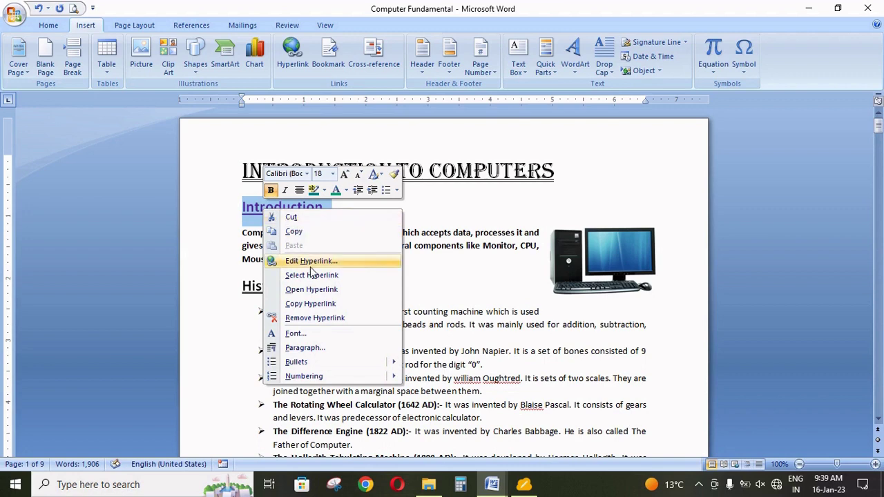
left_click(315, 318)
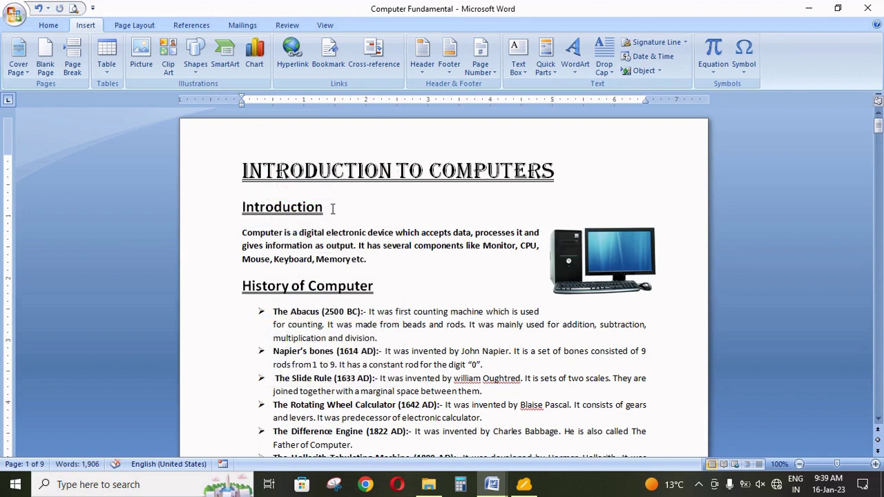
Step: Hyperlink the "Introduction" heading to Bill.xlsx with the ScreenTip "Computer", and follow the link to test it
left_click_drag(323, 208, 238, 207)
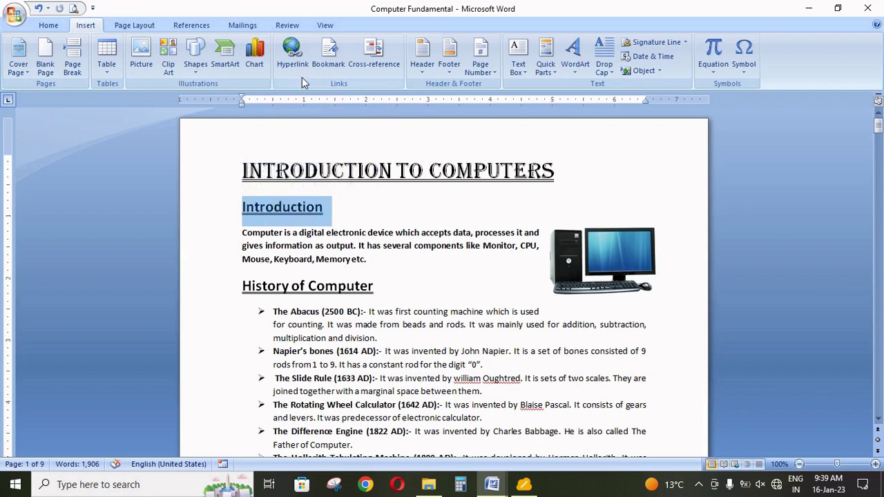
left_click(293, 52)
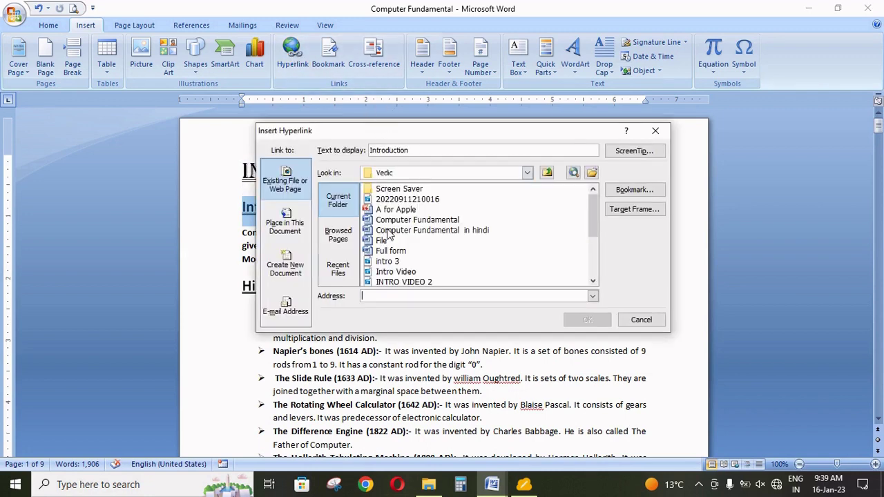
left_click(338, 238)
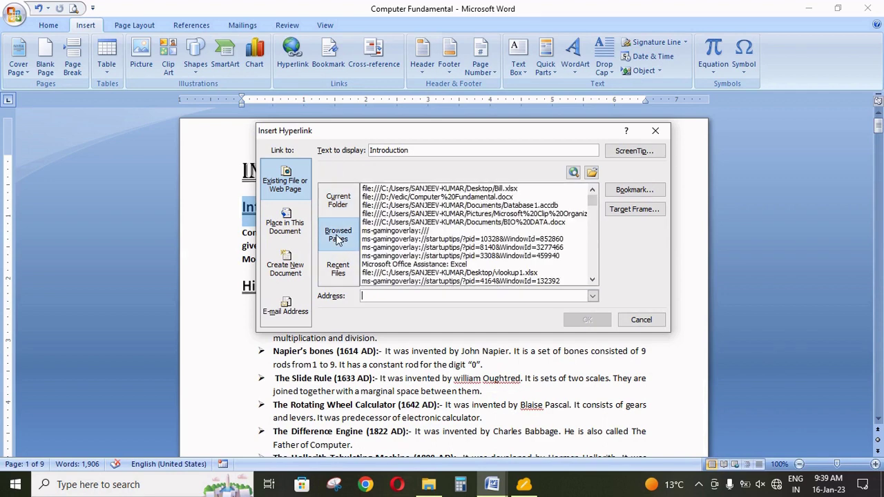
left_click(454, 189)
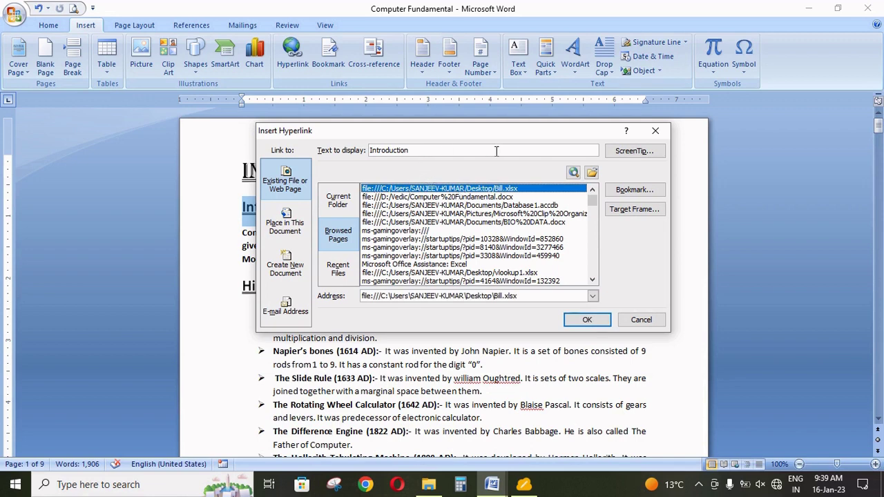
left_click(625, 152)
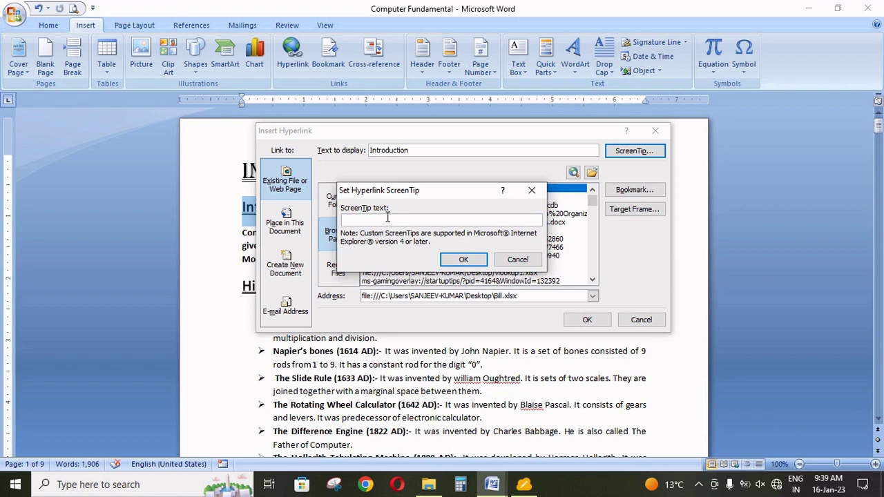
type("Computer")
left_click(463, 261)
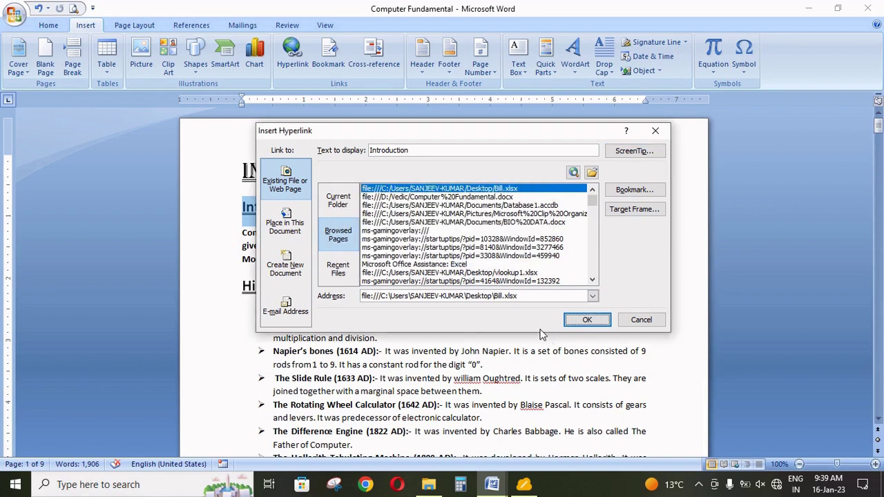
left_click(588, 321)
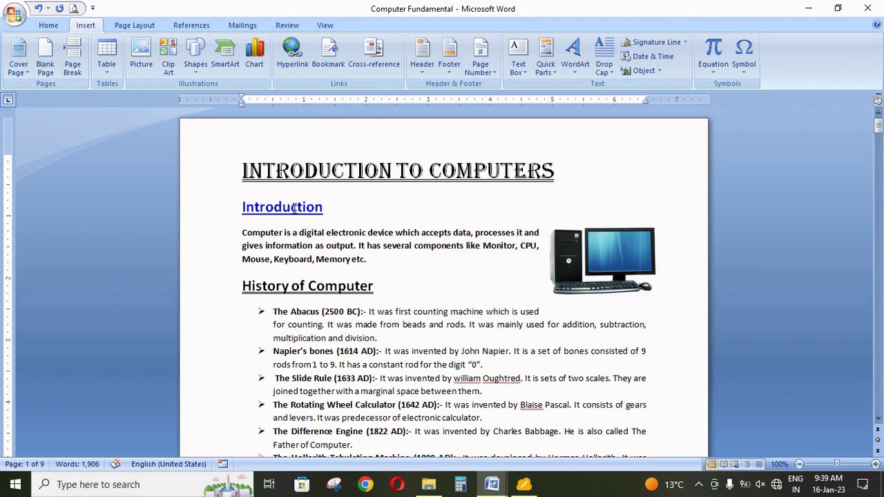
mouse_move(295, 209)
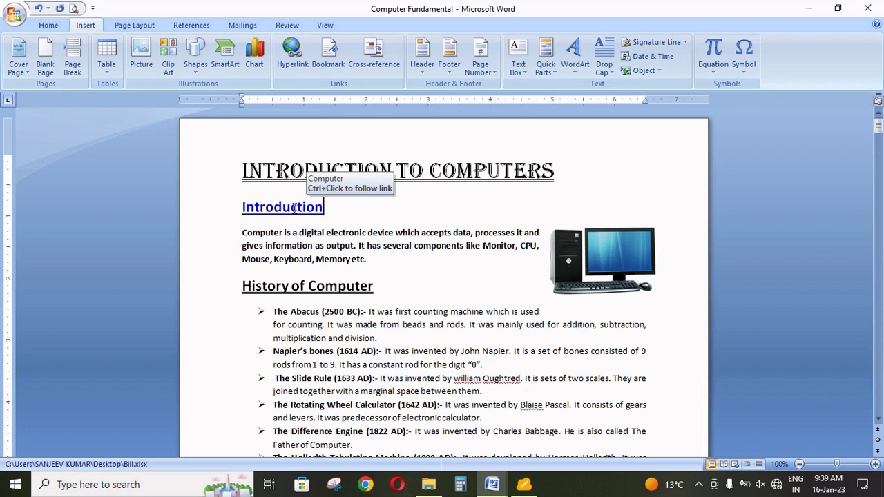
left_click(294, 208)
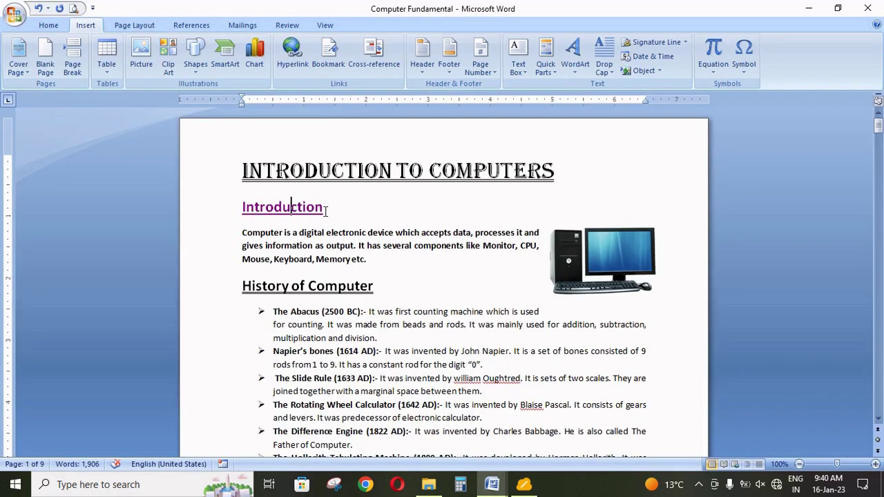
Step: Remove the hyperlink with the "Computer" ScreenTip from the "Introduction" heading
left_click_drag(326, 210, 239, 209)
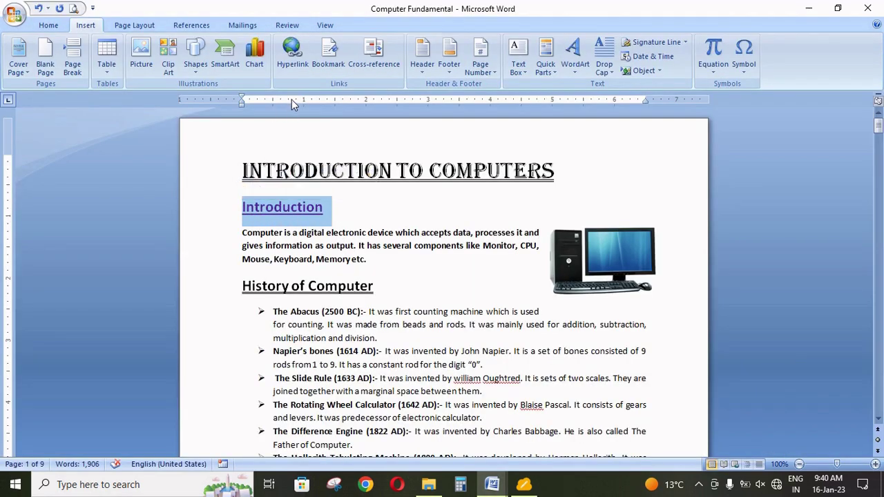
right_click(294, 209)
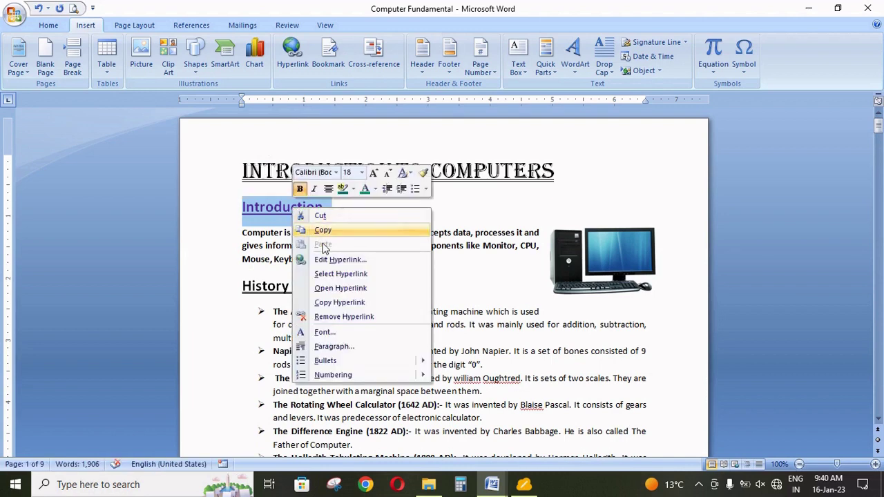
left_click(343, 316)
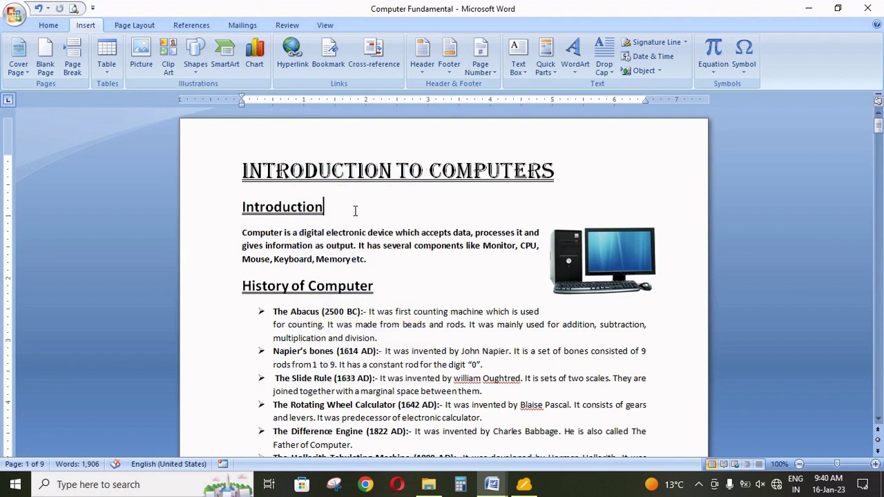
Step: Insert a "Top of the Document" hyperlink after the "Introduction" heading text, and follow the link to test it
key("ctrl+k")
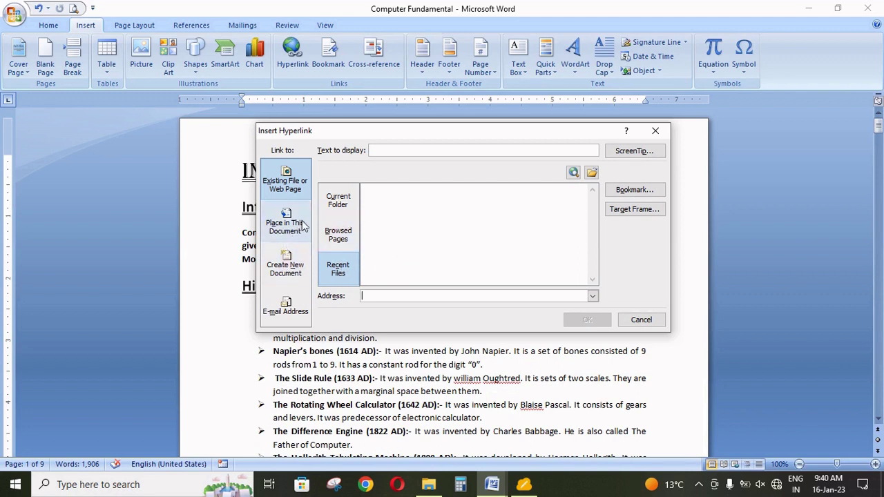
left_click(338, 201)
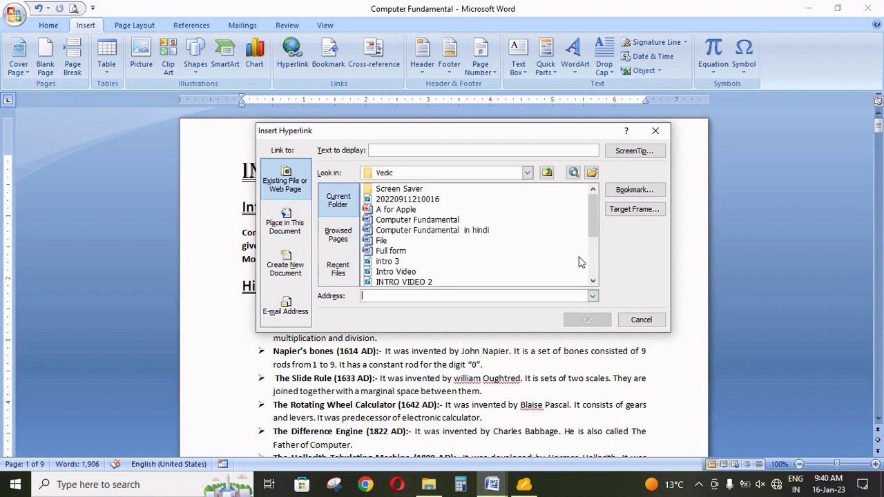
left_click(291, 234)
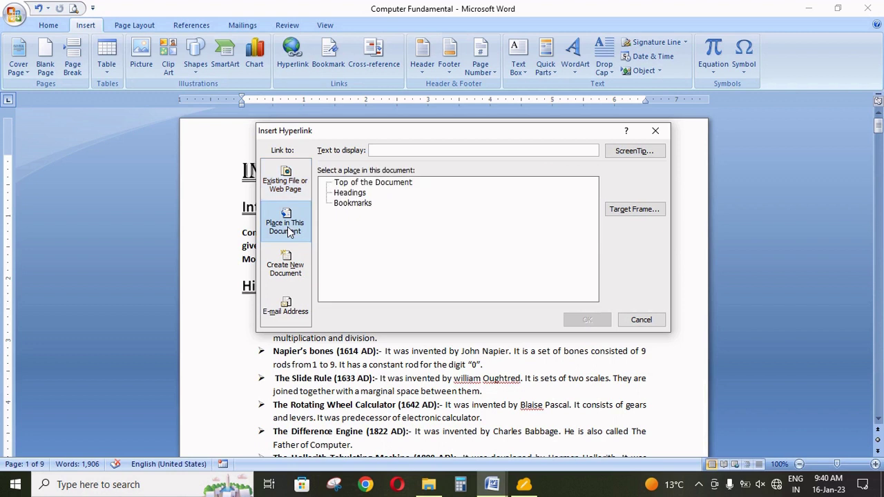
left_click(389, 185)
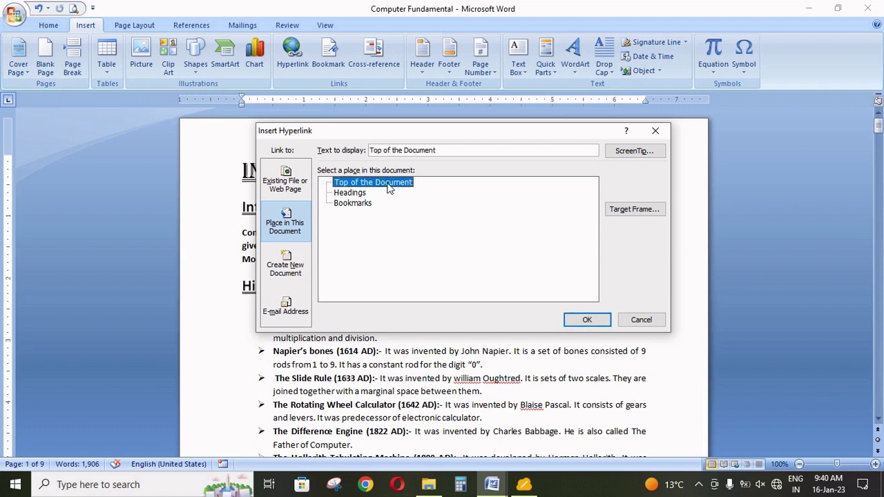
left_click(584, 321)
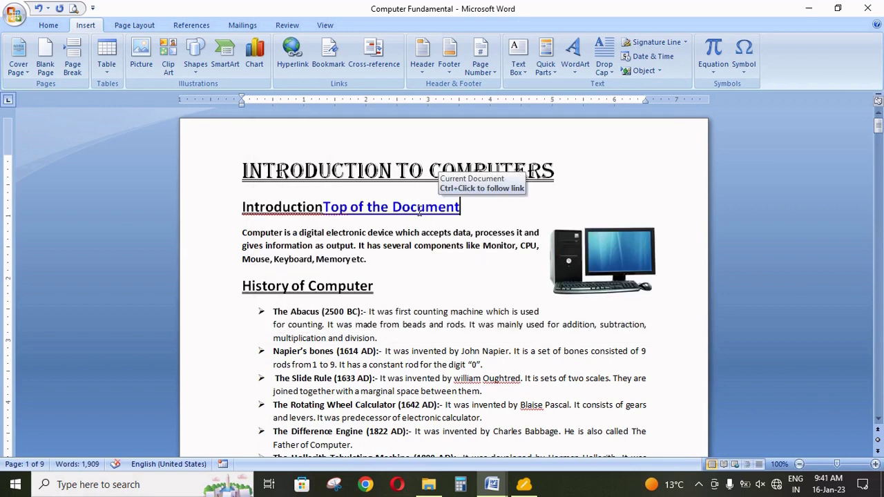
left_click(420, 209, "ctrl")
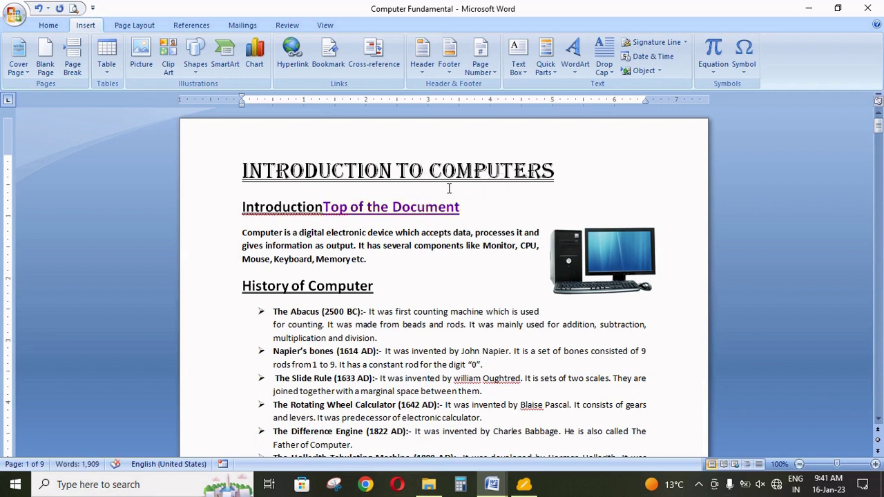
Step: Delete the "Top of the Document" link text from the end of the "Introduction" heading
left_click(463, 214)
key("BackSpace")
key("BackSpace")
key("BackSpace")
key("BackSpace")
key("BackSpace")
key("BackSpace")
key("BackSpace")
key("BackSpace")
key("BackSpace")
key("BackSpace")
key("BackSpace")
key("BackSpace")
key("BackSpace")
key("BackSpace")
key("BackSpace")
key("BackSpace")
key("BackSpace")
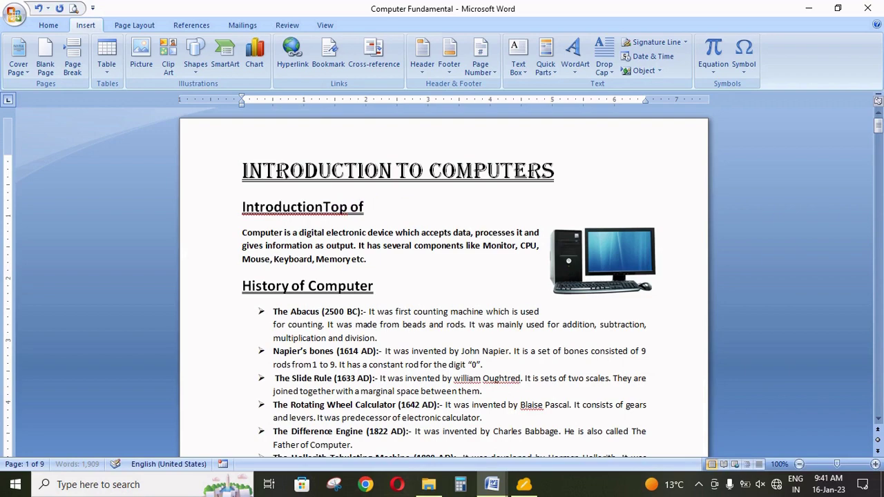
key("BackSpace")
key("BackSpace")
key("BackSpace")
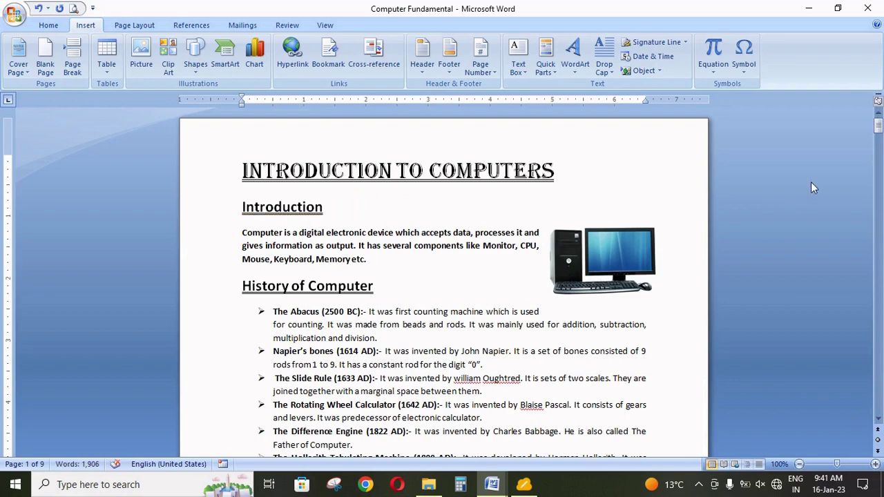
Step: Insert a hyperlink to the top of the document on a new line below the Application Software paragraph
left_click_drag(878, 126, 880, 421)
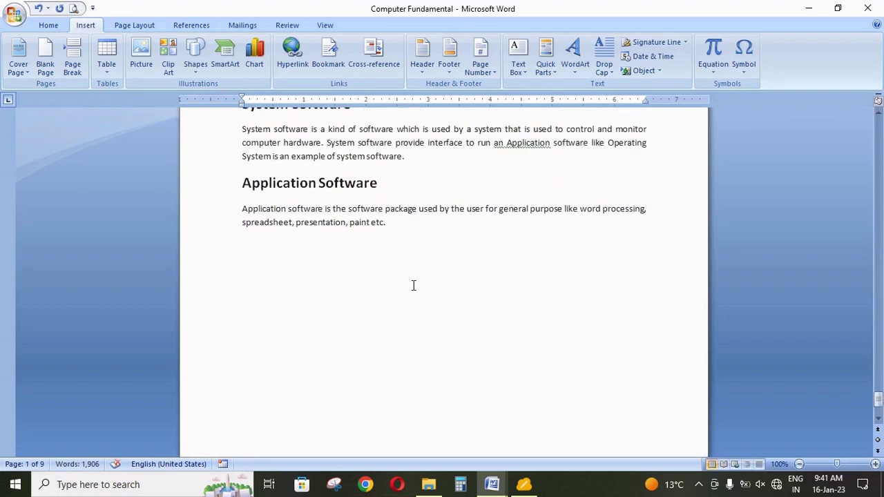
left_click(422, 239)
key("Return")
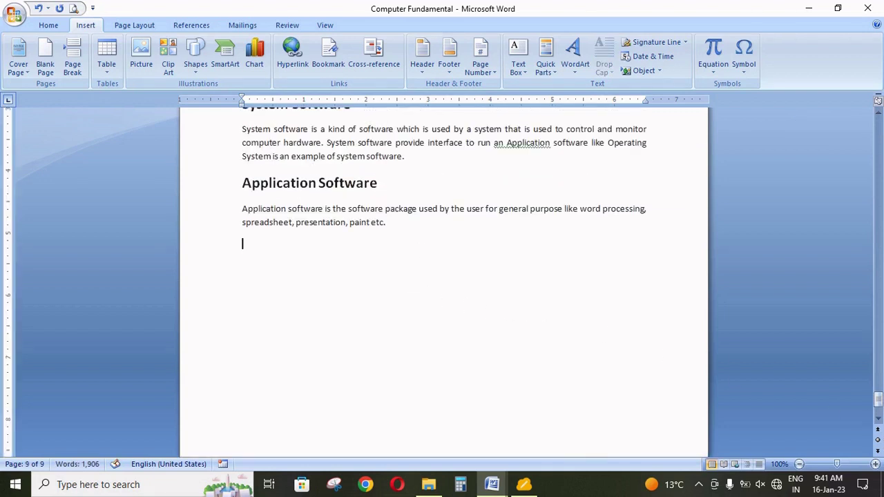
left_click(292, 54)
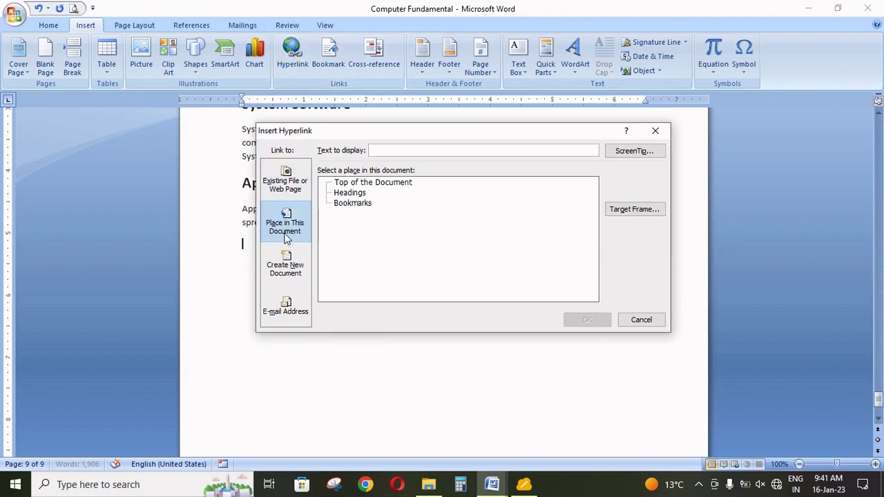
left_click(382, 183)
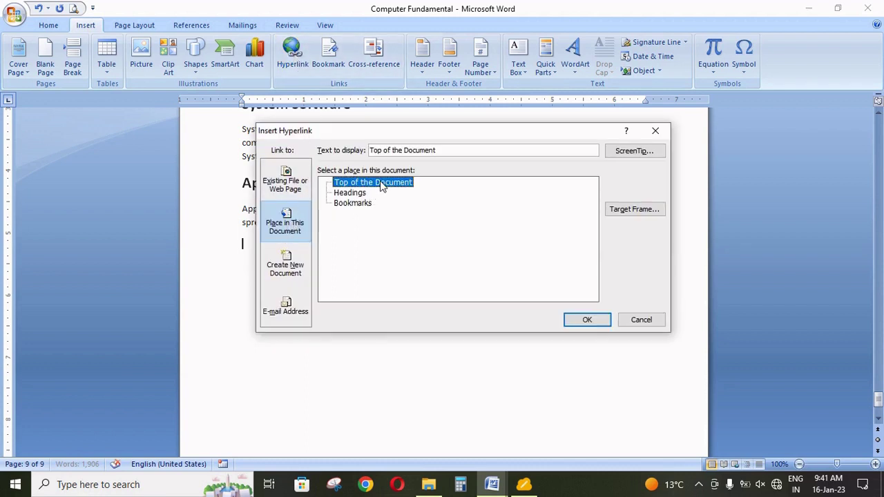
left_click(586, 322)
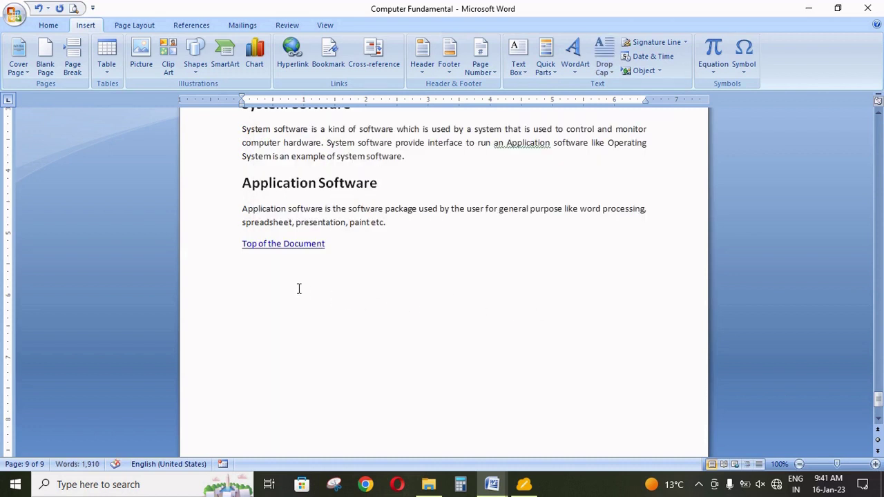
Step: Follow the "Top of the Document" link on the last page twice to test it
left_click(268, 254, "ctrl")
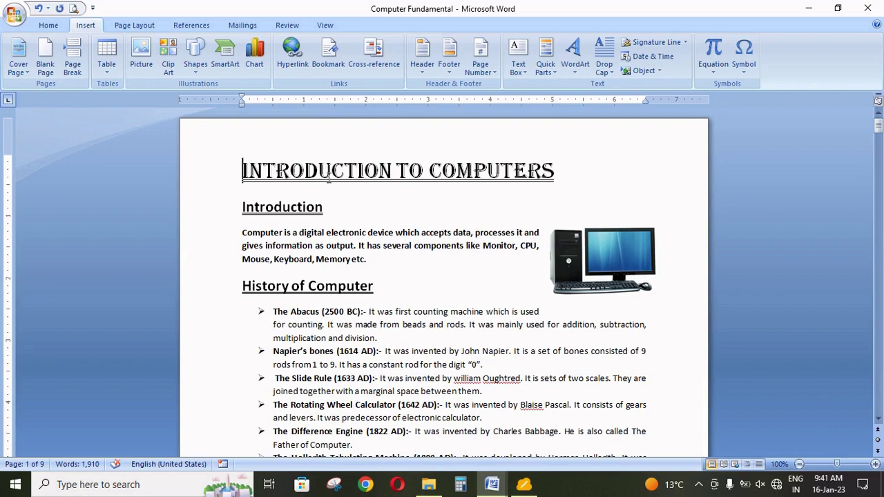
left_click_drag(879, 125, 881, 413)
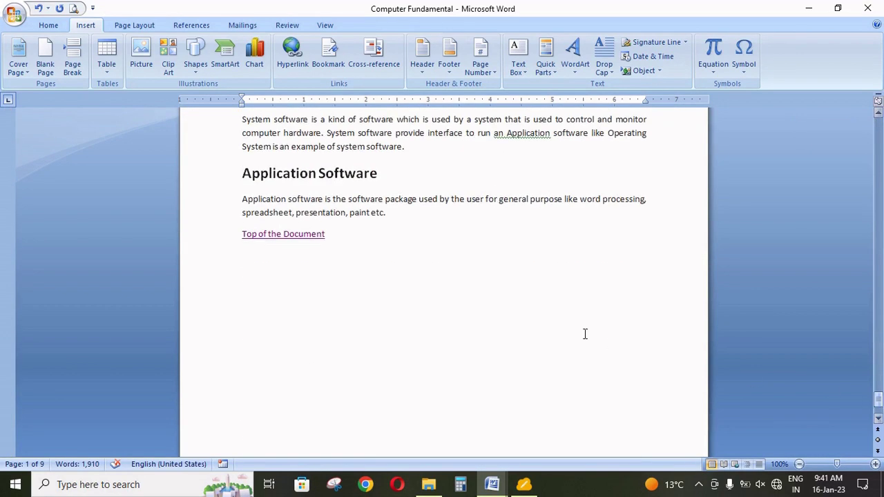
left_click(286, 237, "ctrl")
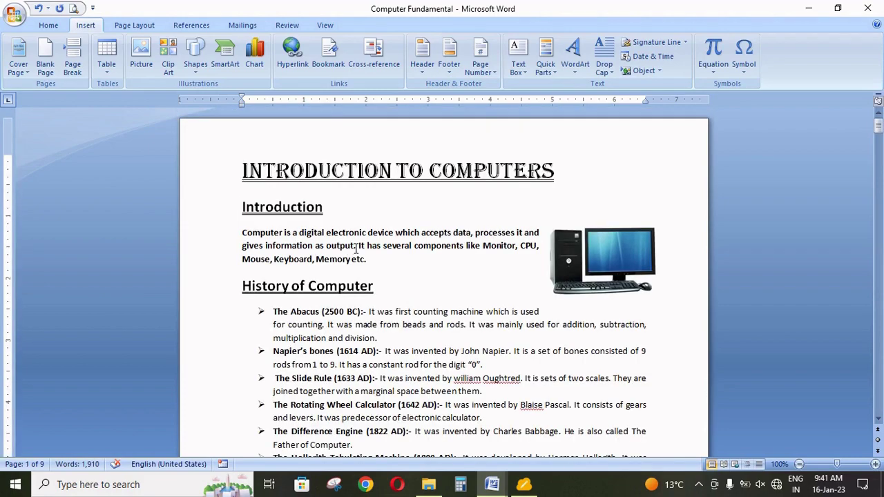
Step: Add the line "Go to top" between the Application Software paragraph and the "Top of the Document" link
left_click_drag(878, 128, 881, 412)
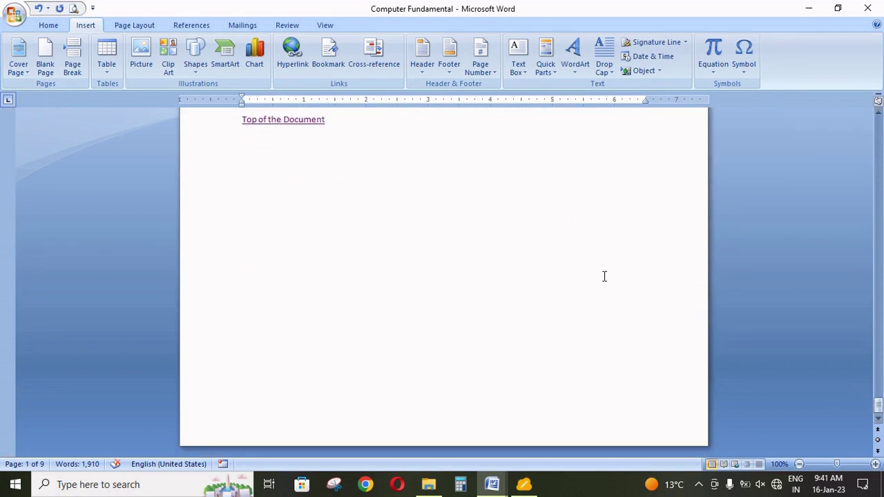
scroll(604, 276, "up", 2)
left_click(418, 165)
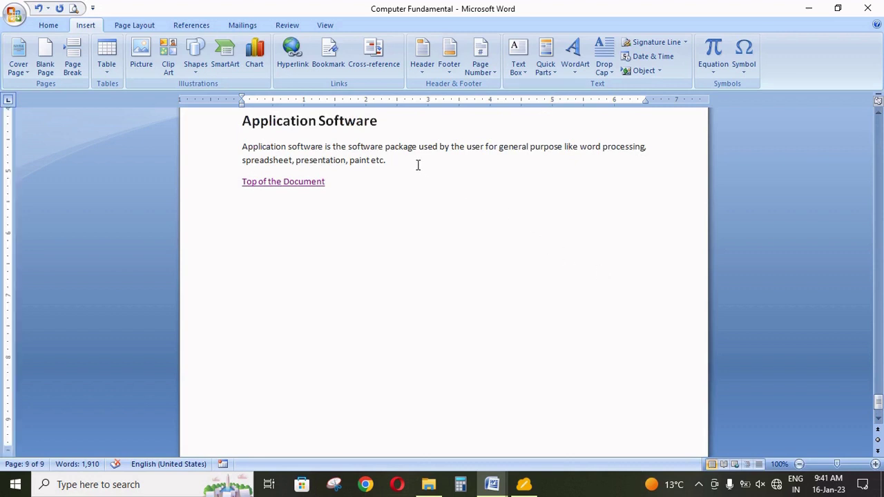
key("Return")
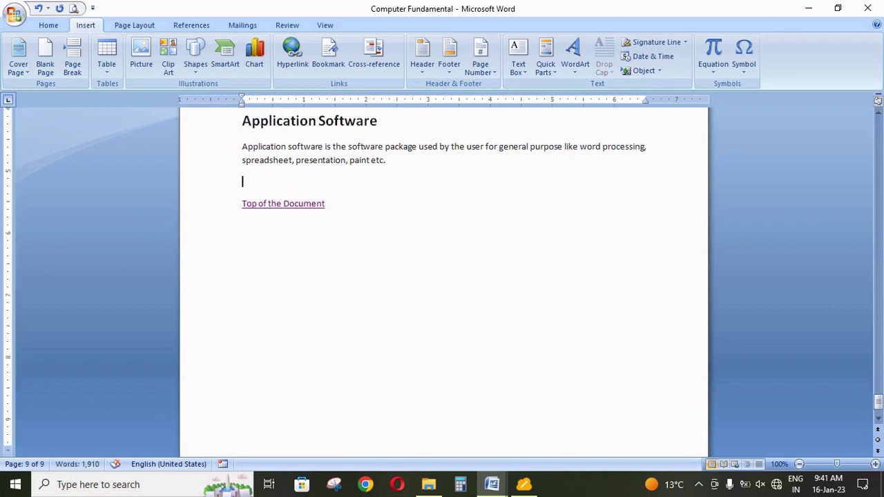
type("Got")
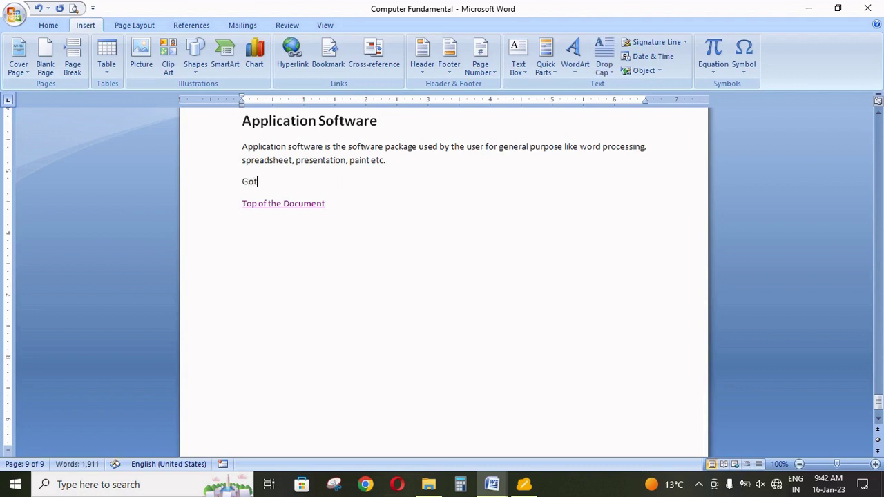
type("o")
key("BackSpace")
key("BackSpace")
type("to top")
Step: Hyperlink the "Go to top" text to the top of the document, and follow the link to test it
key("shift+Left")
key("shift+Left")
key("shift+Left")
key("shift+Left")
key("shift+Left")
key("shift+Left")
key("shift+Left")
key("shift+Left")
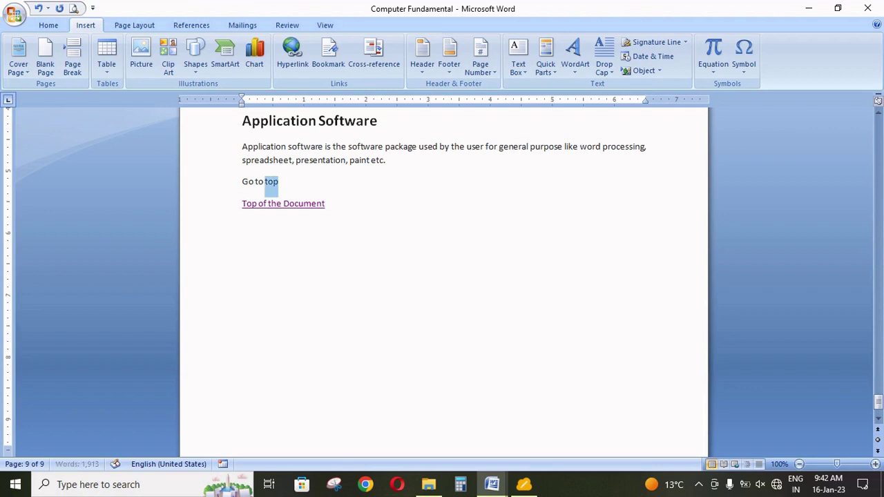
key("shift+Left")
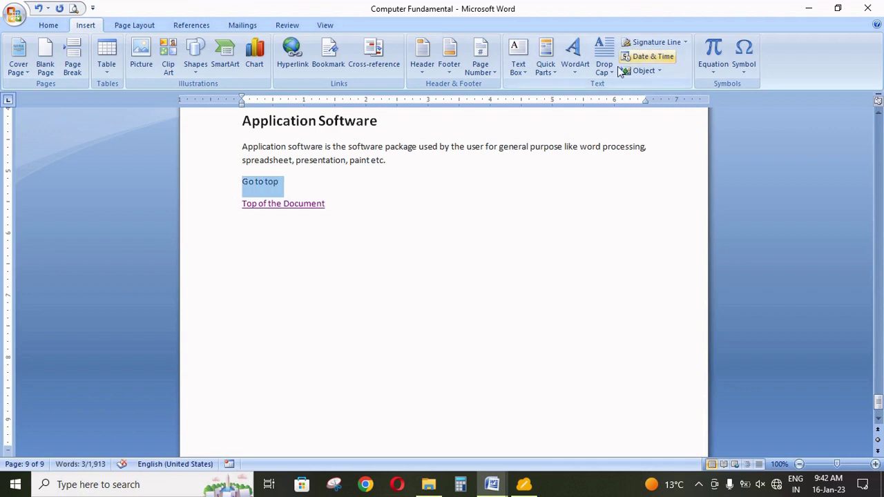
left_click(290, 61)
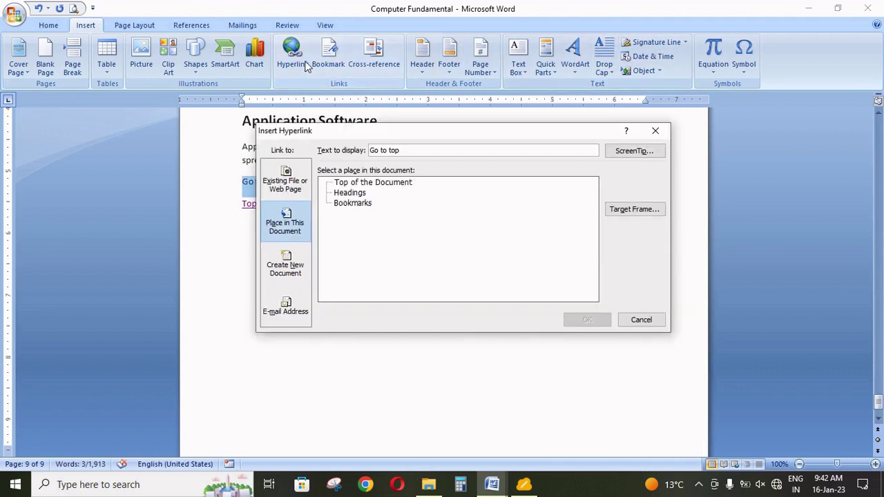
left_click(359, 183)
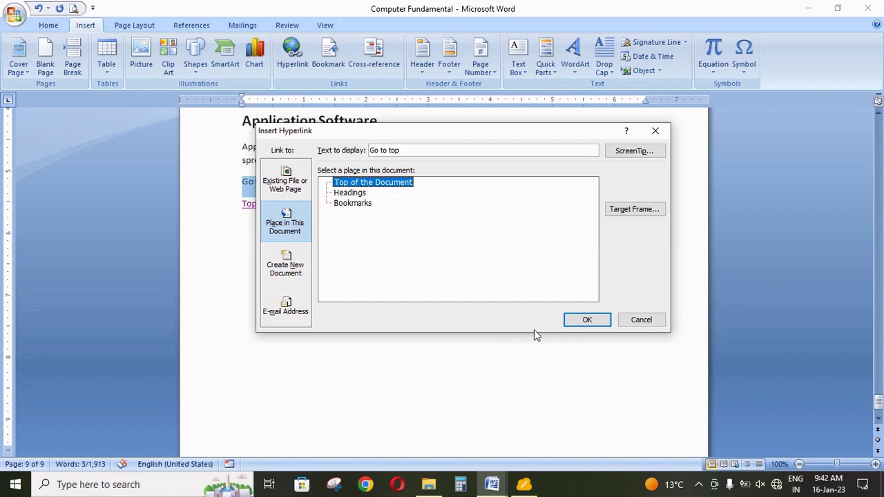
left_click(579, 324)
left_click(474, 307)
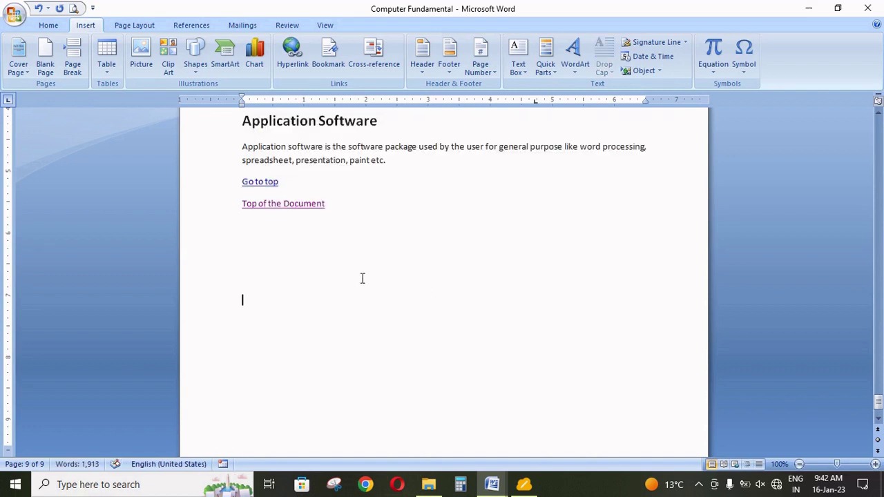
left_click(263, 183, "ctrl")
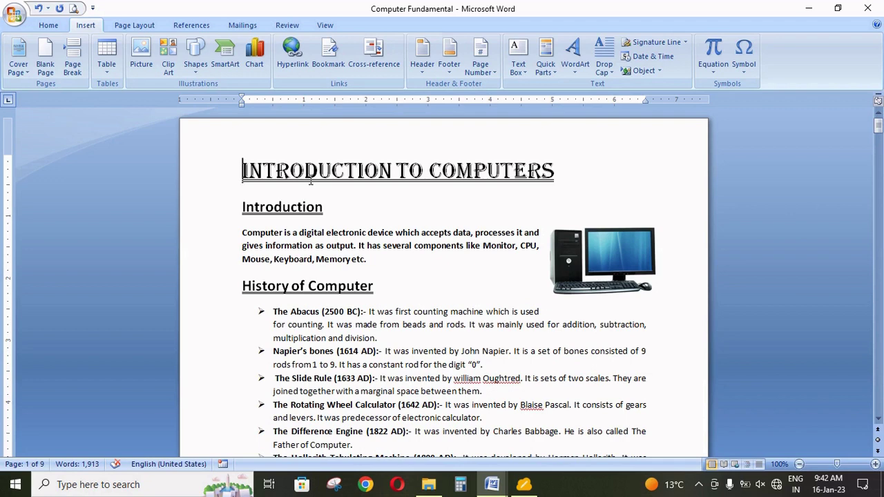
left_click(292, 52)
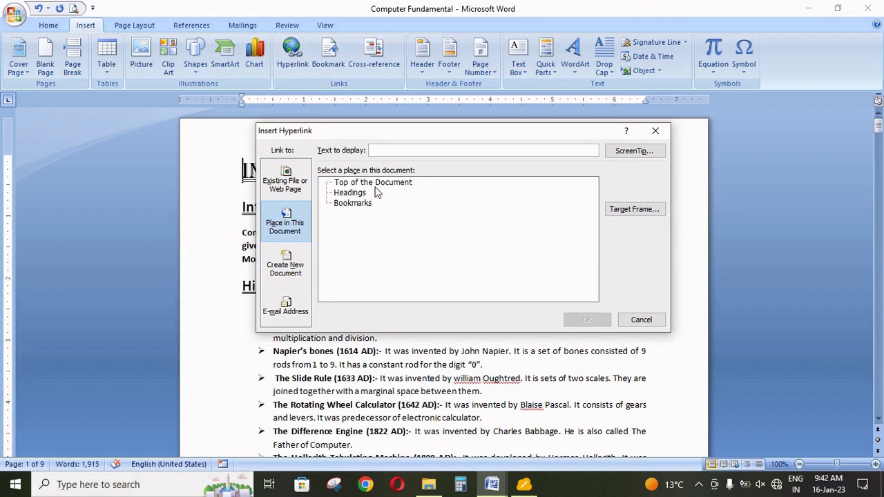
key("Escape")
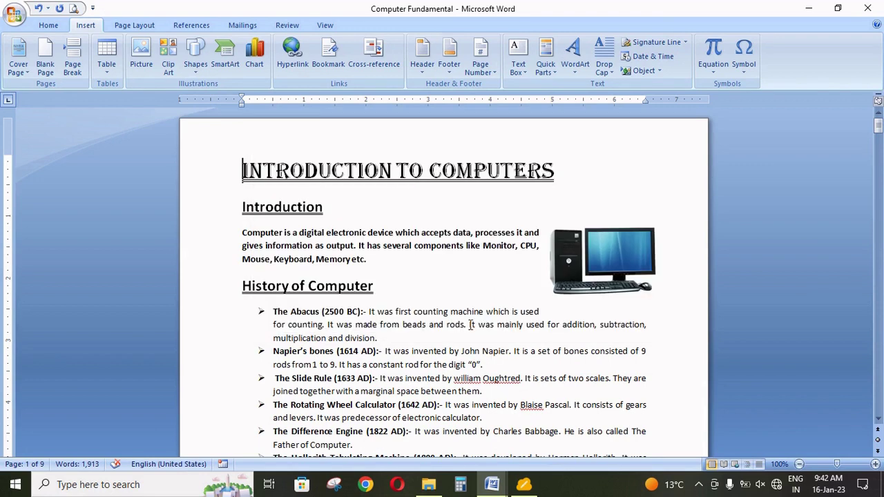
left_click(293, 52)
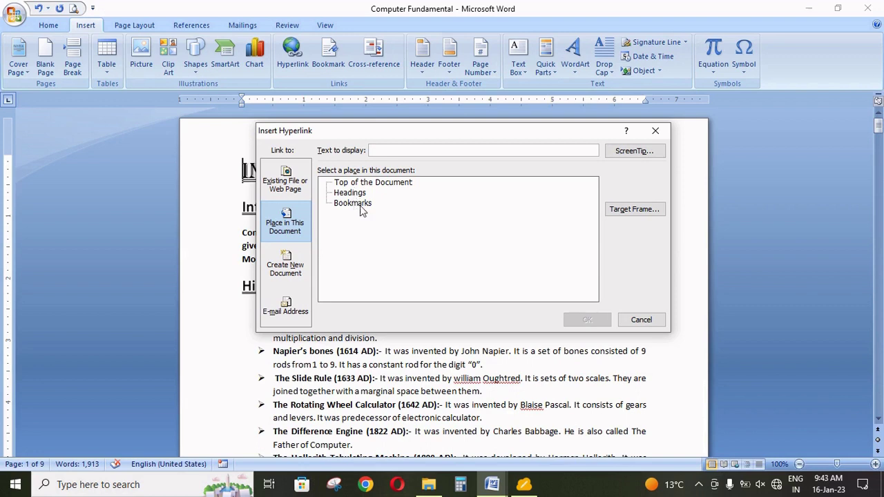
left_click(640, 320)
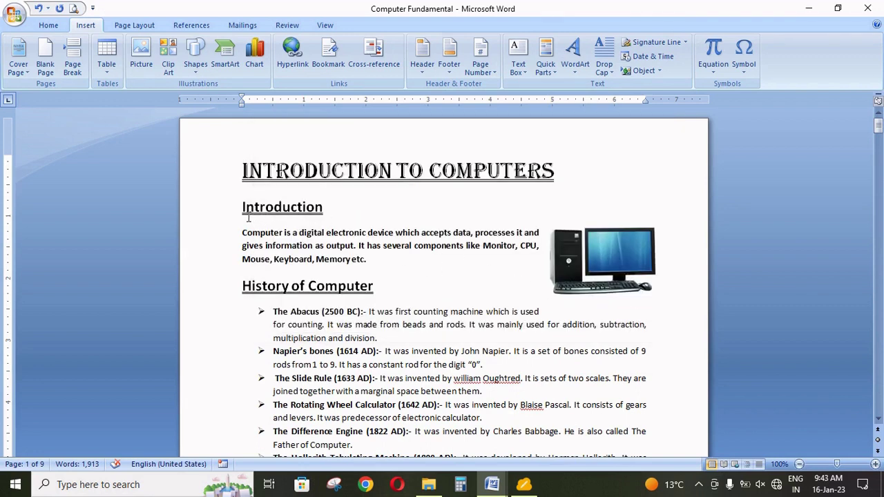
Step: Apply the Heading 1 style to the "Introduction" and "History of Computer" headings on the first page
left_click_drag(242, 207, 333, 209)
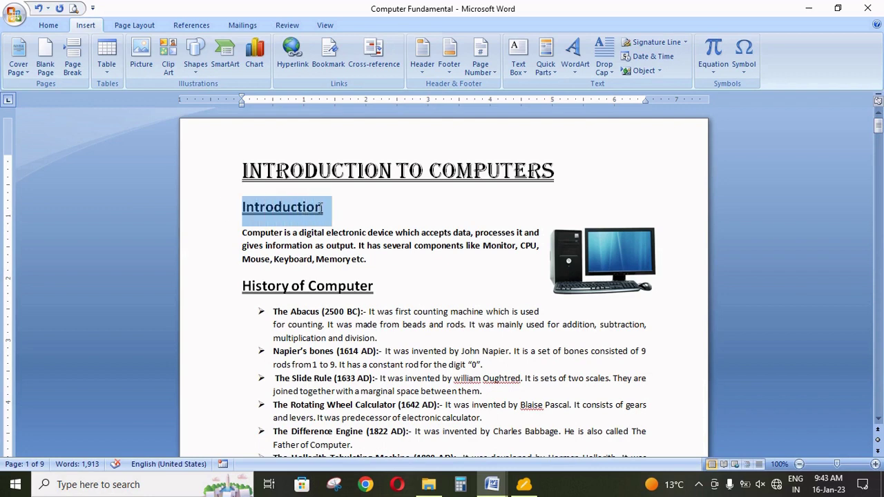
left_click(54, 26)
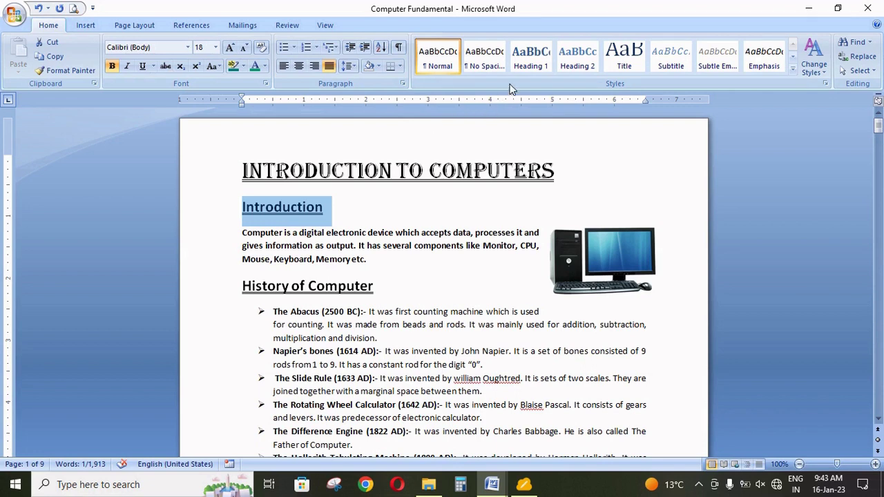
left_click(530, 62)
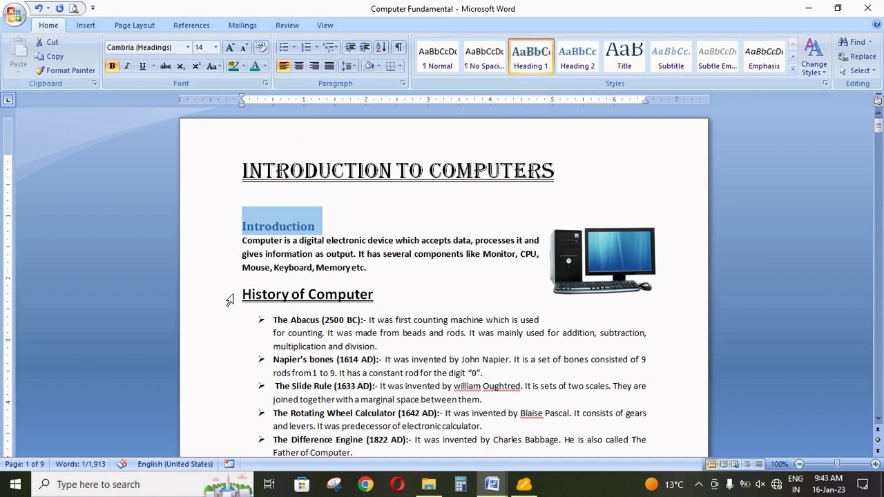
left_click_drag(234, 298, 380, 298)
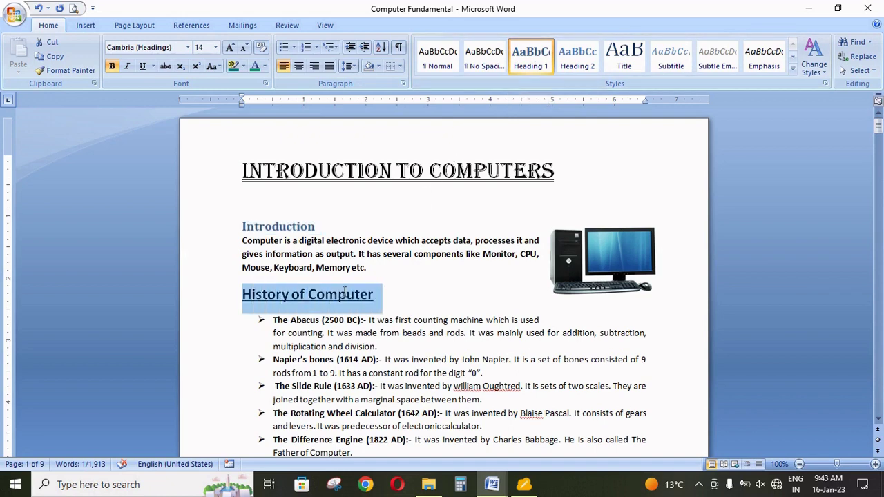
left_click(531, 59)
Step: Apply the Heading 1 style to the "Generation of Computer" and "Characteristics of Computers" headings
scroll(414, 235, "down", 3)
scroll(393, 256, "down", 5)
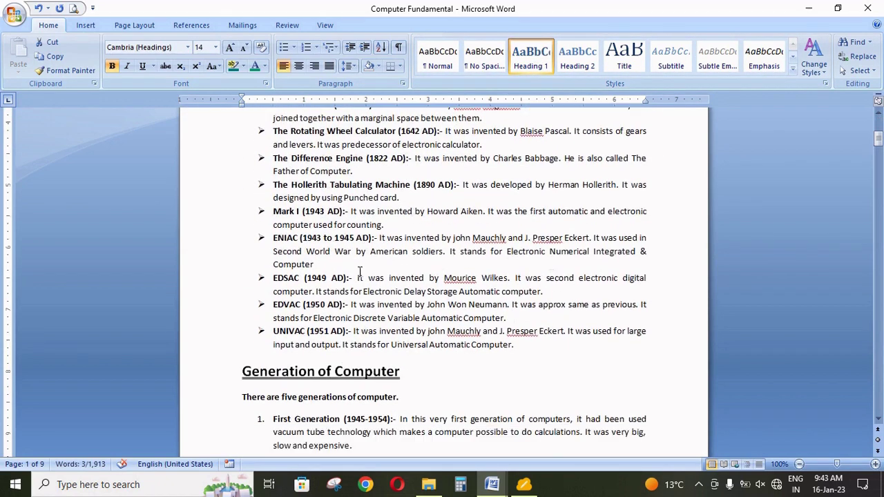
left_click_drag(240, 343, 409, 349)
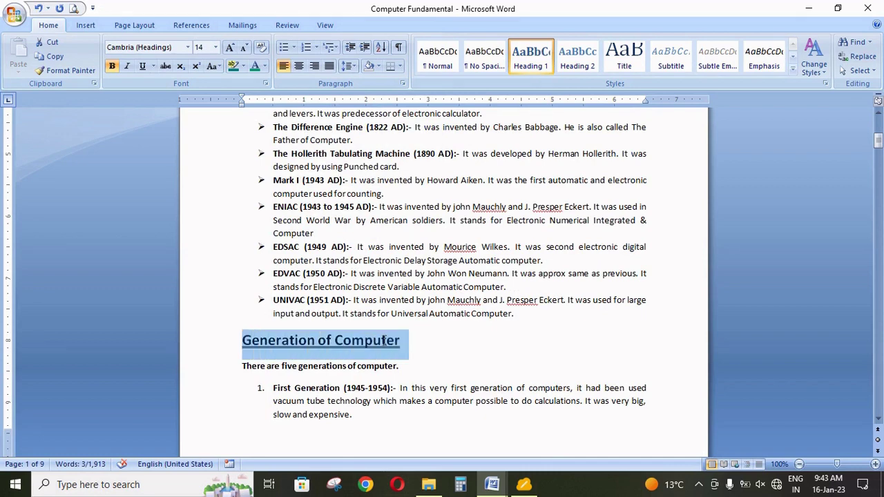
left_click(543, 61)
scroll(397, 237, "down", 8)
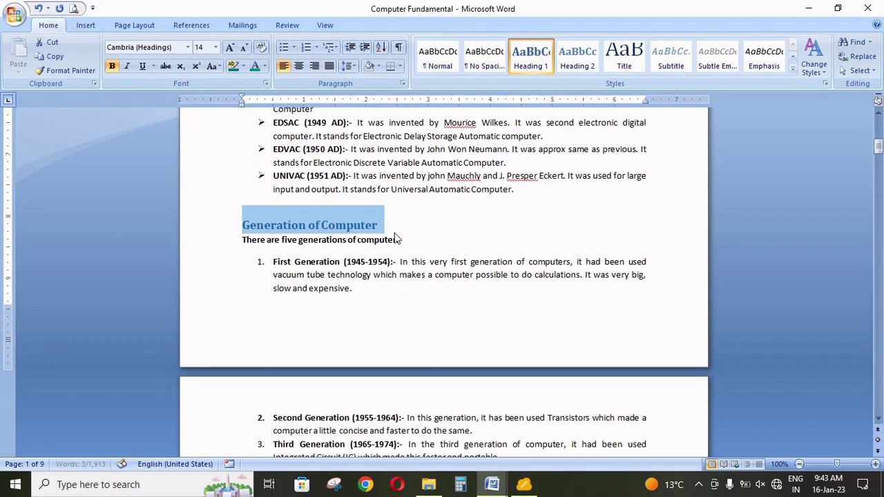
left_click_drag(245, 345, 435, 349)
left_click(525, 62)
left_click(525, 60)
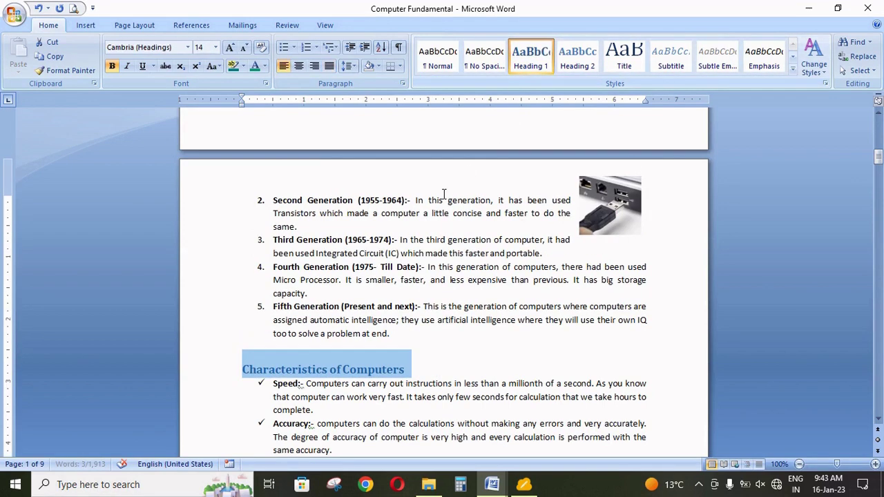
Step: Apply the Heading 1 style to the "Computer System" and "Input and Output Devices" headings
scroll(245, 291, "down", 7)
left_click_drag(242, 291, 337, 291)
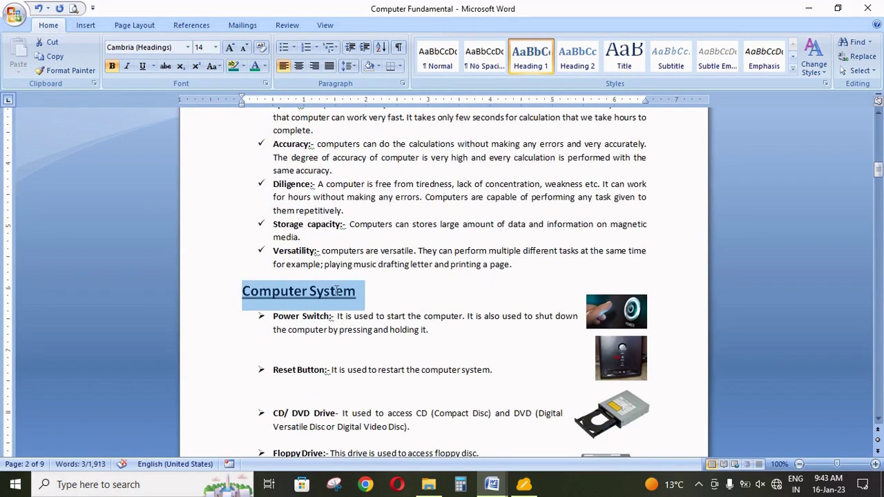
scroll(252, 294, "down", 8)
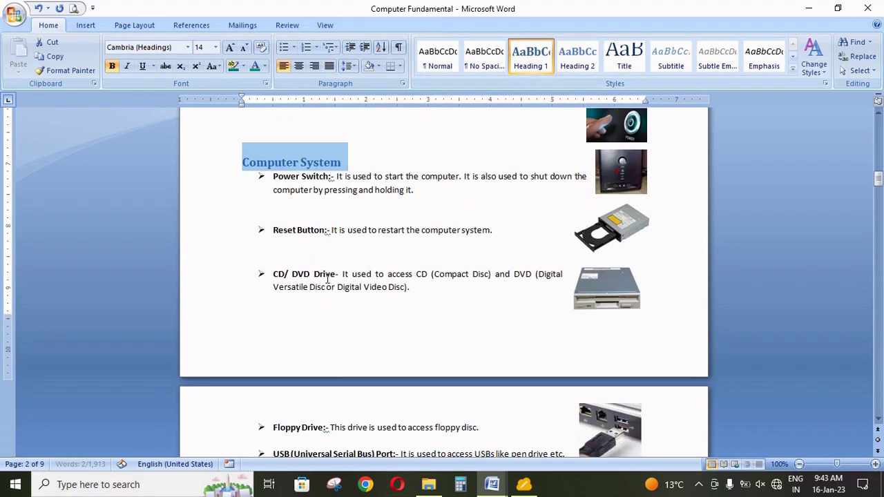
scroll(252, 294, "down", 10)
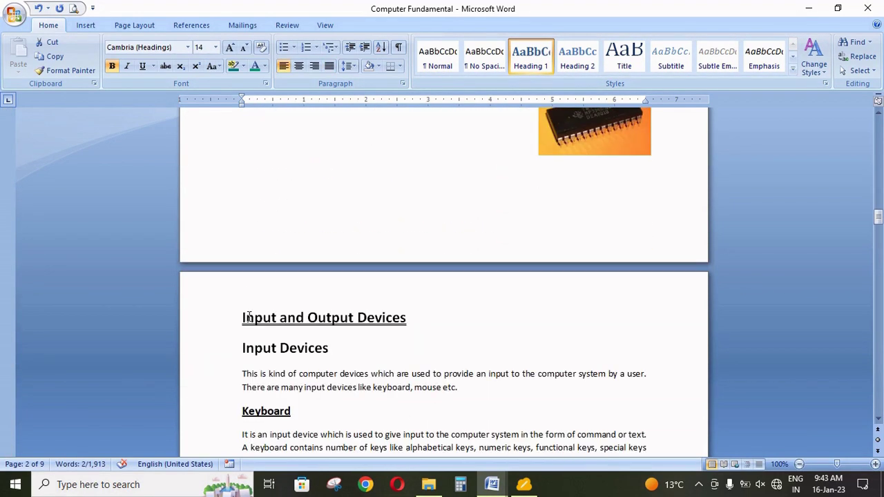
left_click_drag(241, 296, 419, 293)
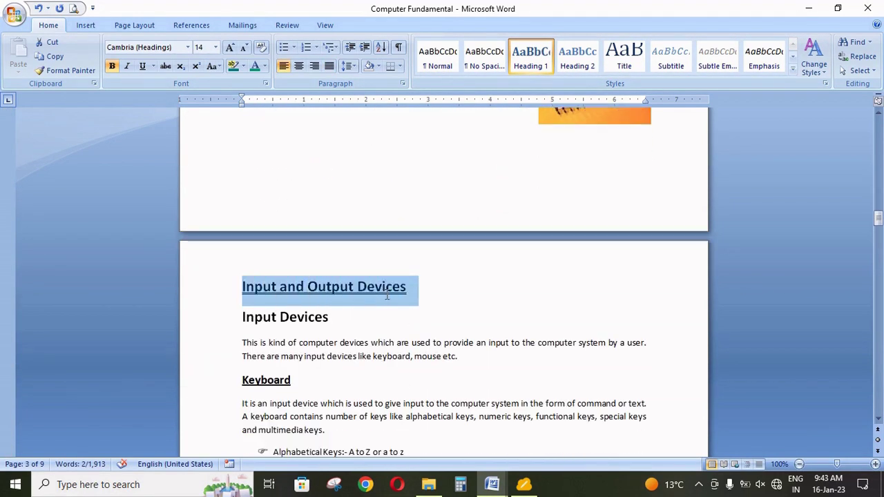
left_click(524, 60)
Step: Apply the Heading 1 style to the "Output Devices" heading below the Web Camera section
scroll(290, 335, "down", 10)
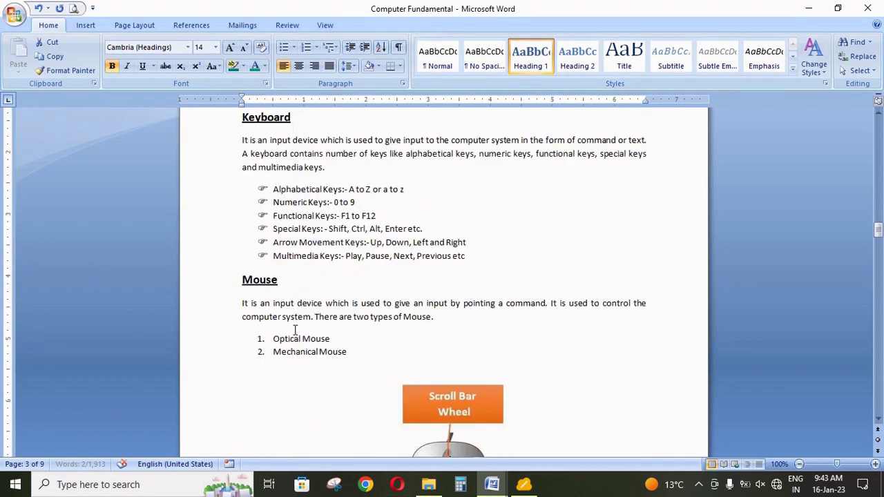
scroll(290, 337, "down", 8)
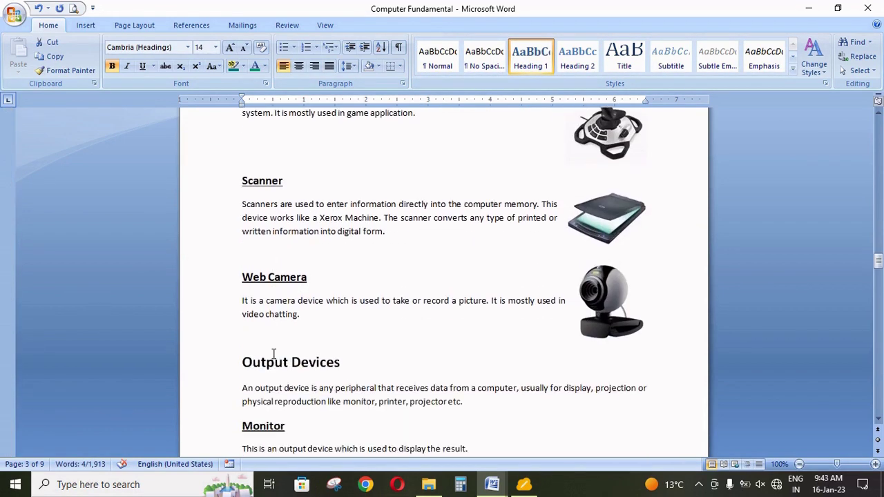
scroll(270, 354, "down", 2)
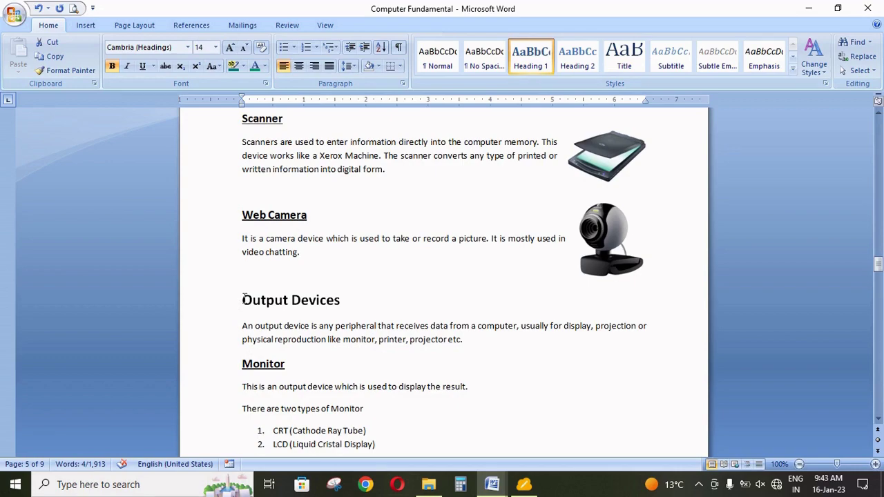
left_click_drag(244, 299, 345, 301)
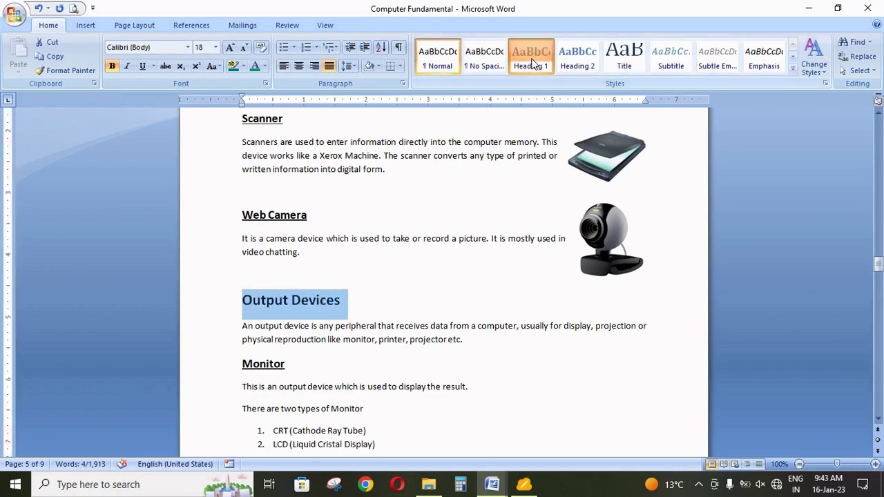
left_click(534, 64)
Step: Add an empty line between the document title and the "Introduction" heading, and place the cursor on it
left_click_drag(878, 262, 879, 123)
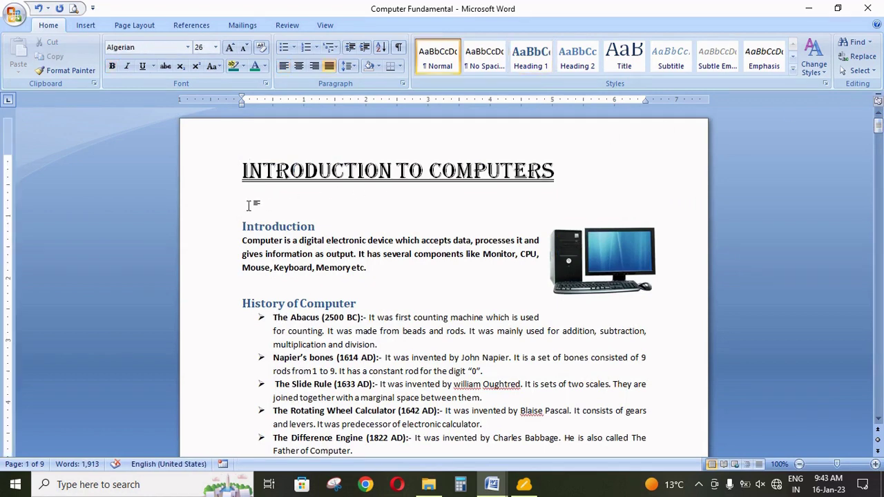
left_click(566, 173)
key("Home")
key("Down")
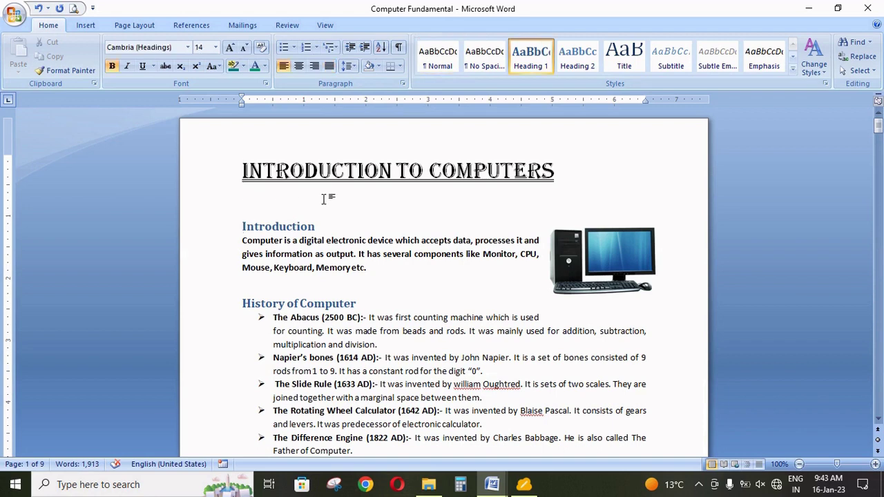
key("Return")
key("Up")
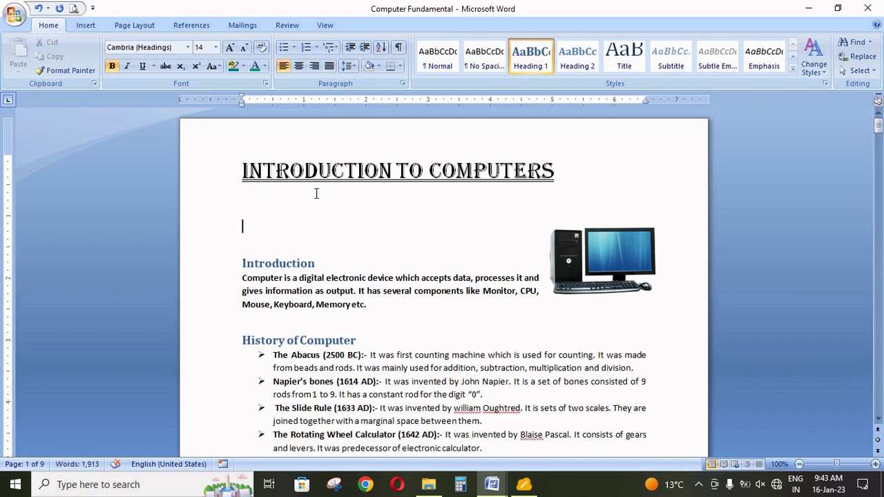
Step: Insert a hyperlink to the "Introduction" heading of this document on the empty line below the title
left_click(86, 27)
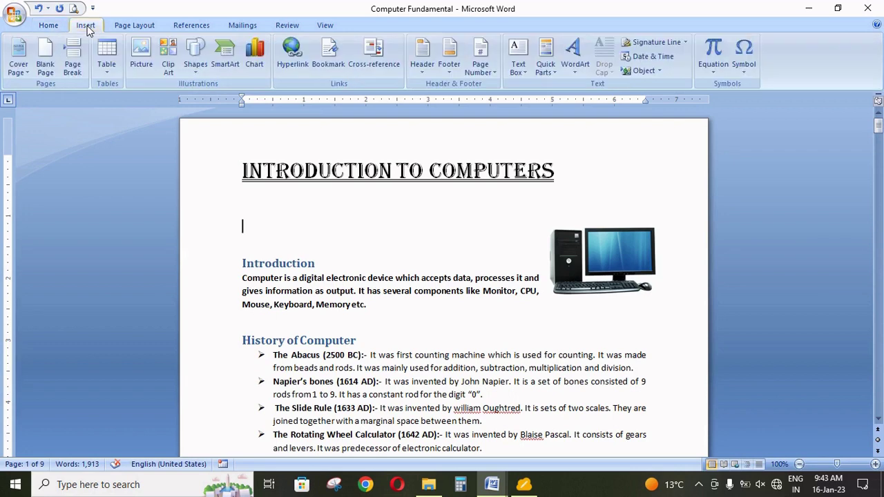
left_click(293, 52)
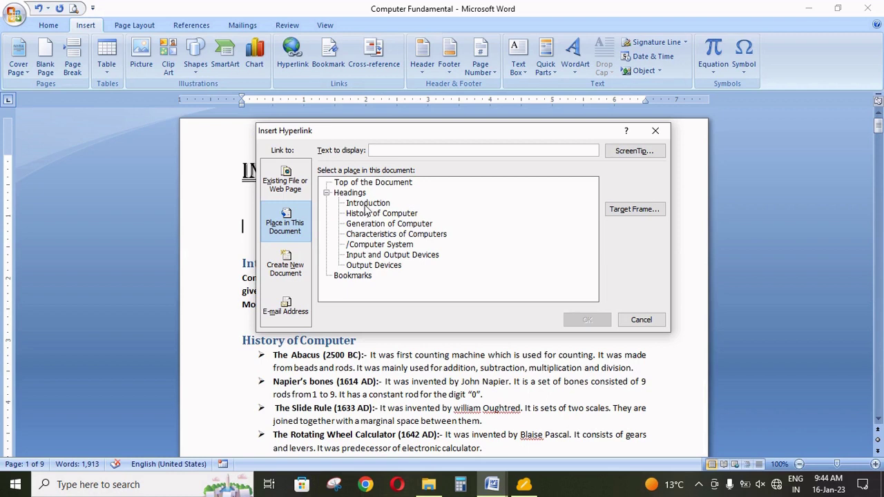
left_click_drag(382, 138, 506, 134)
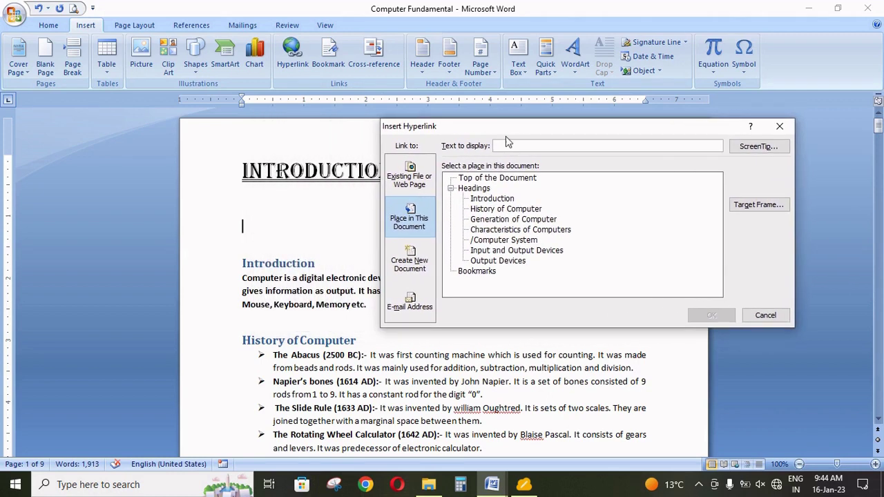
left_click(495, 199)
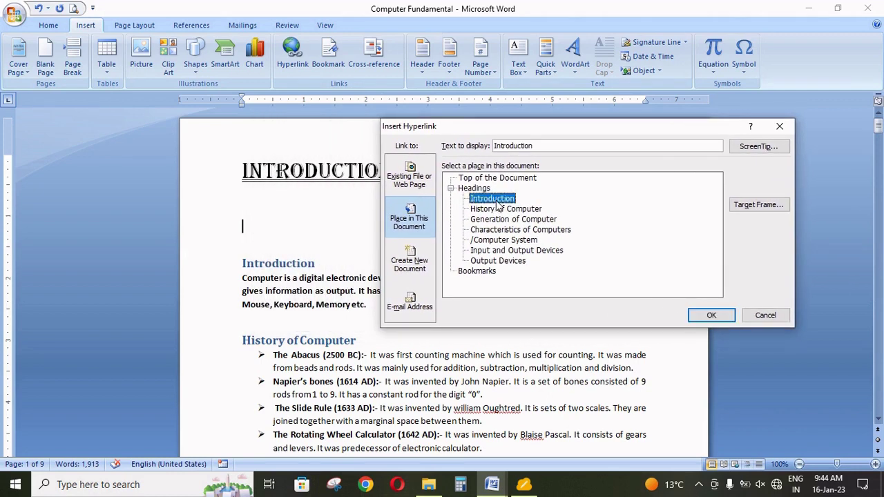
left_click(709, 315)
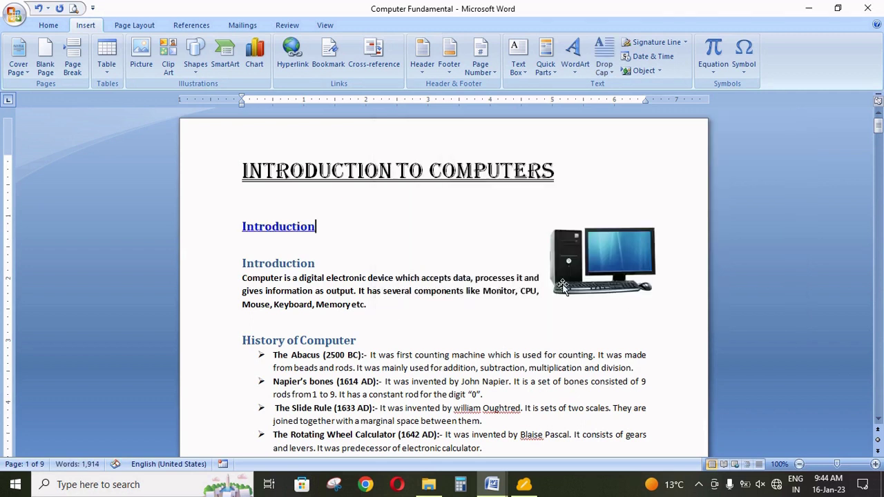
Step: Insert a hyperlink to the "History of Computer" heading on a new line below the Introduction link
key("Return")
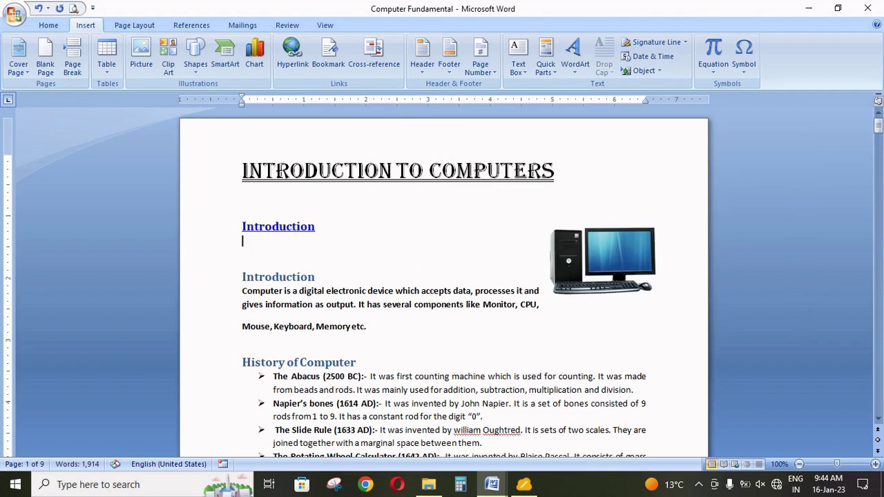
left_click(292, 55)
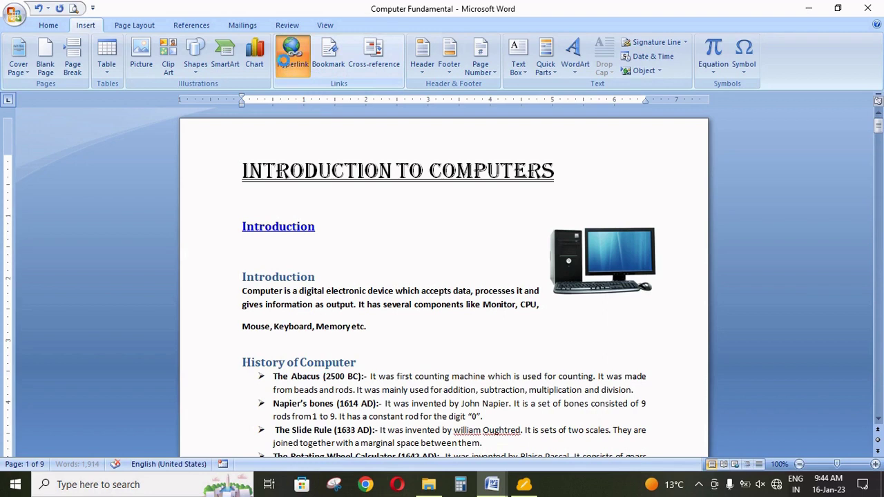
left_click(492, 220)
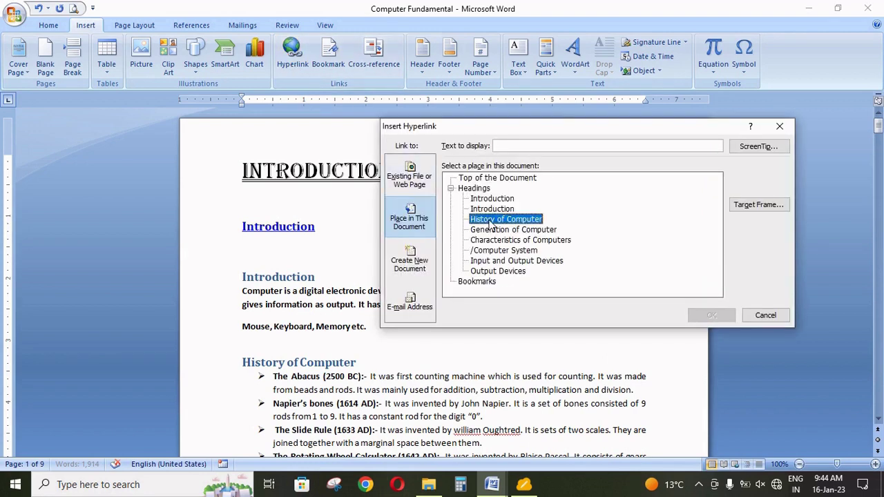
left_click(700, 316)
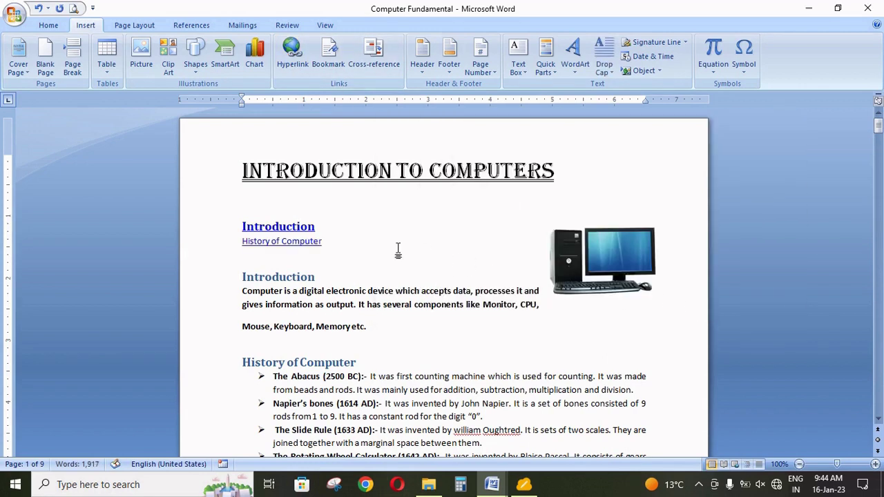
Step: Insert a hyperlink to the "Generation of Computer" heading on a new line below the History of Computer link
key("Return")
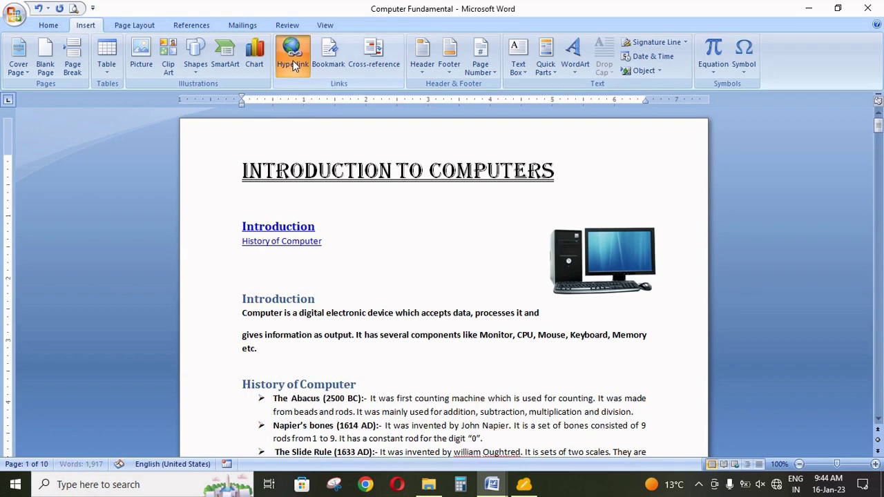
left_click(292, 55)
left_click(510, 231)
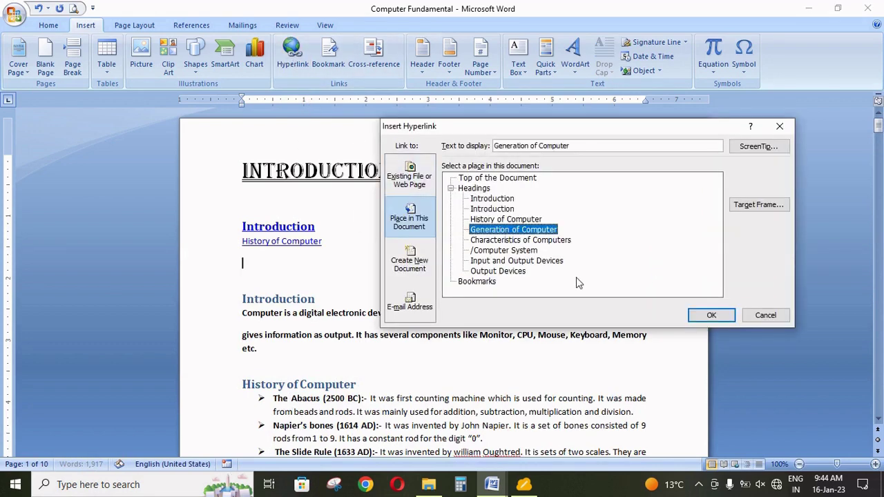
left_click(712, 315)
Step: Insert a hyperlink to the "Characteristics of Computers" heading on a new line below the Generation of Computer link
key("Return")
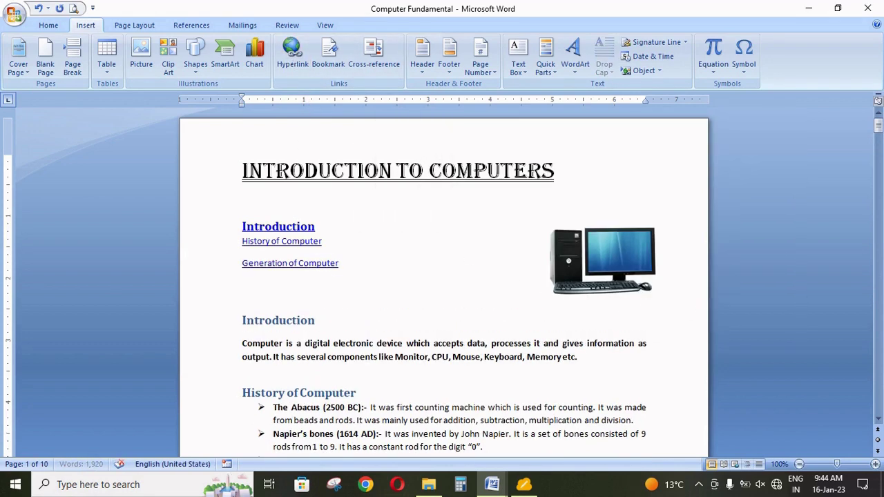
left_click(294, 63)
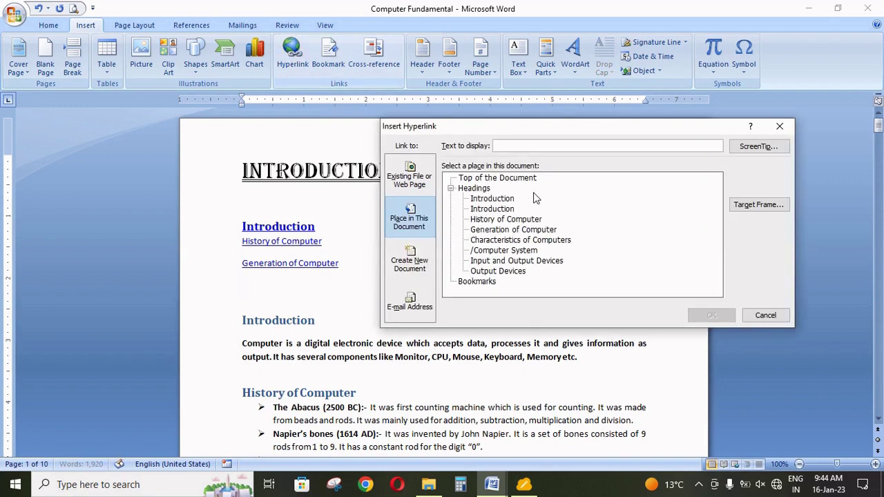
left_click(511, 240)
left_click(711, 315)
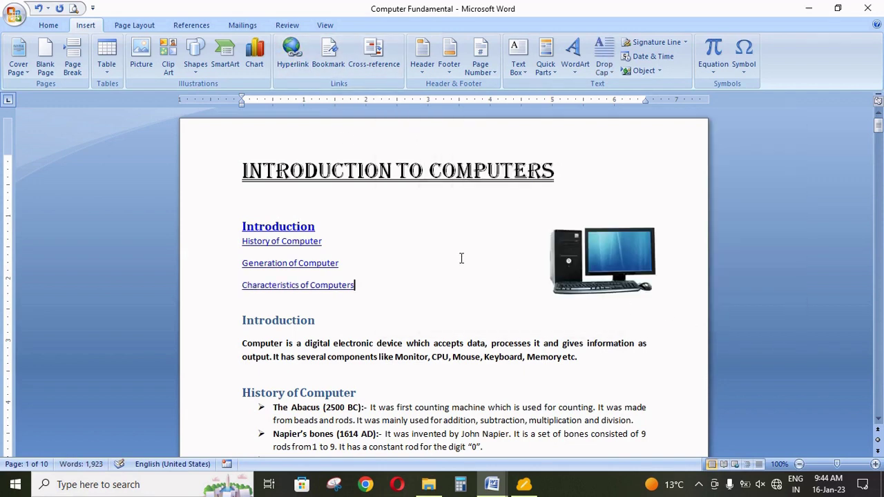
Step: Insert a hyperlink to the "Input and Output Devices" heading on a new line below the Characteristics of Computers link
key("Return")
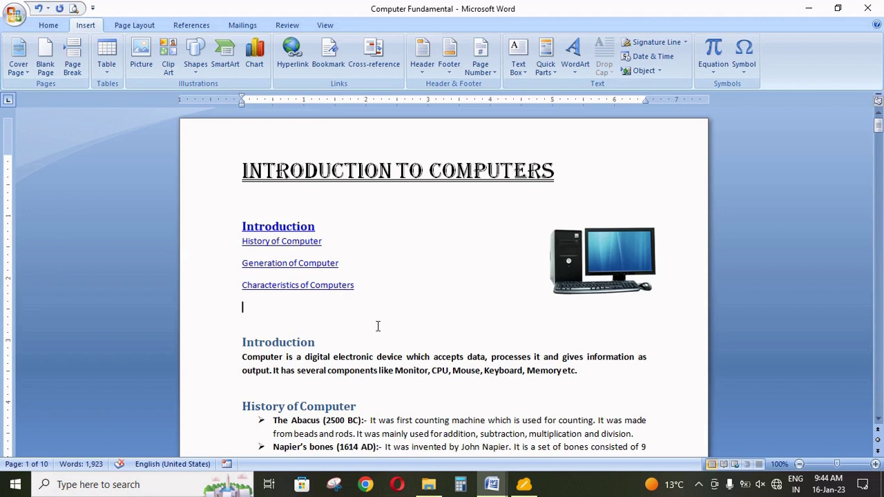
left_click(293, 55)
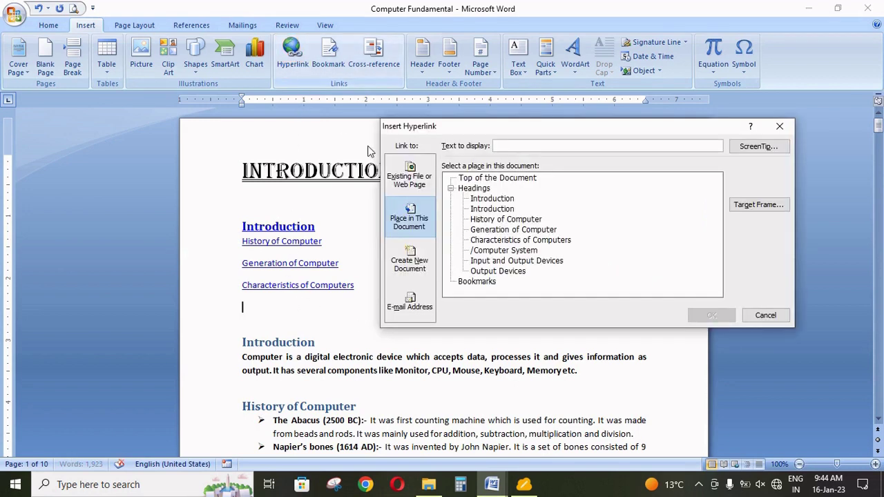
left_click(498, 262)
left_click(712, 317)
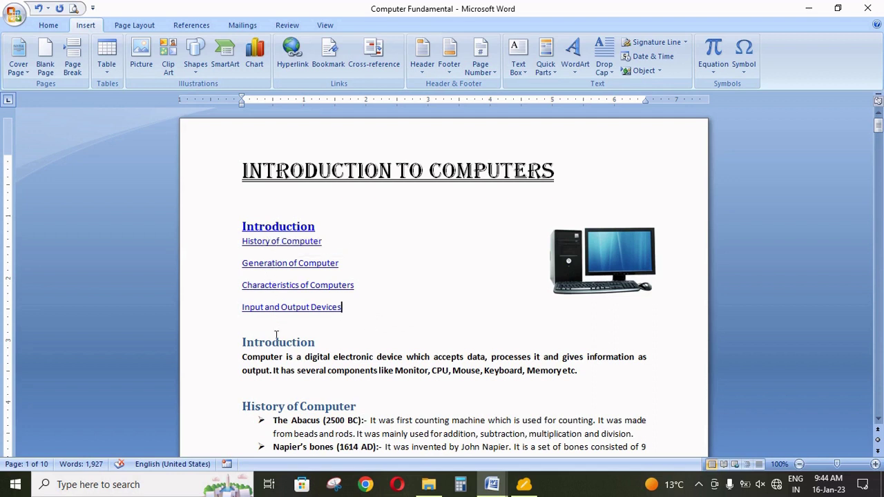
Step: Follow the Characteristics of Computers and the Input and Output Devices links, returning to the start of the document after each
left_click(272, 286, "ctrl")
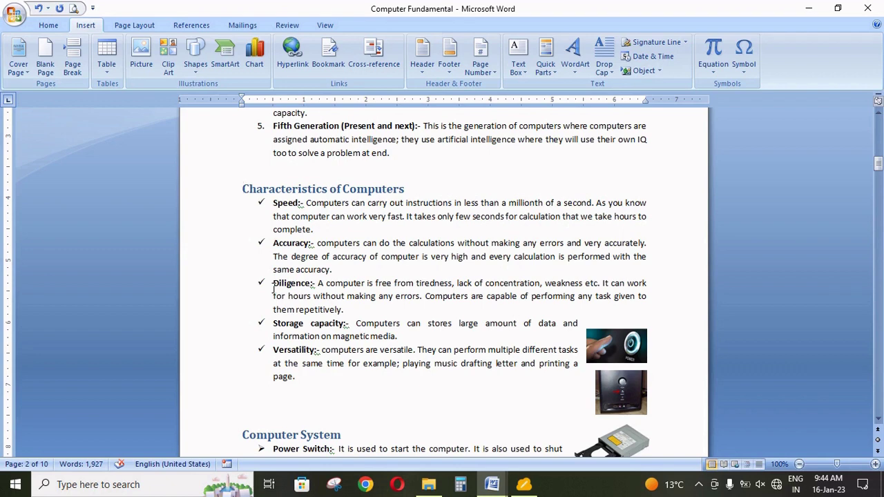
scroll(272, 289, "down", 5)
scroll(365, 275, "up", 11)
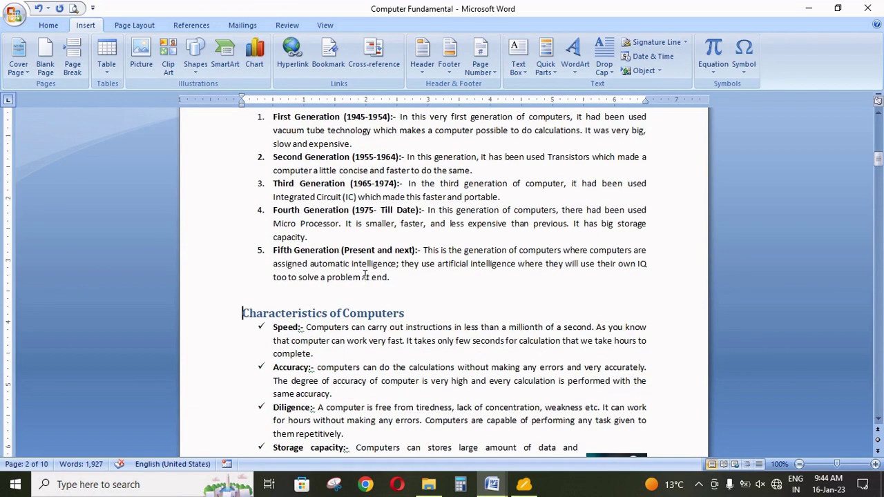
scroll(364, 275, "down", 5)
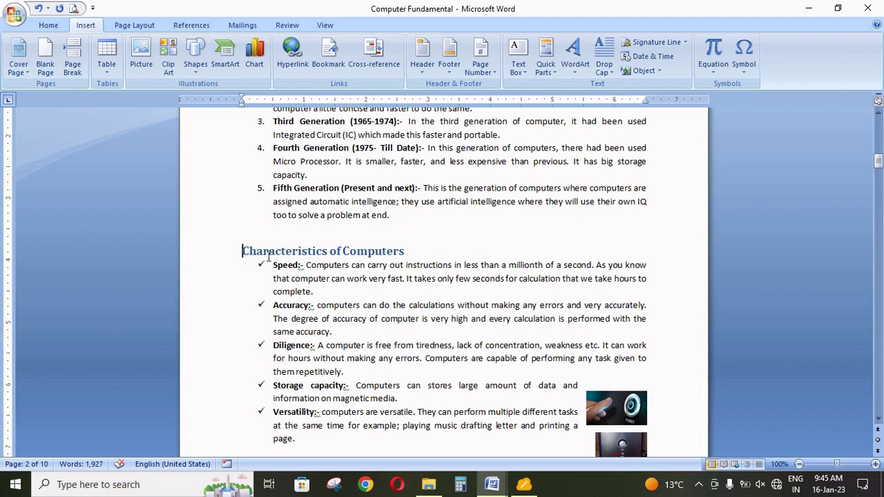
left_click_drag(879, 161, 879, 123)
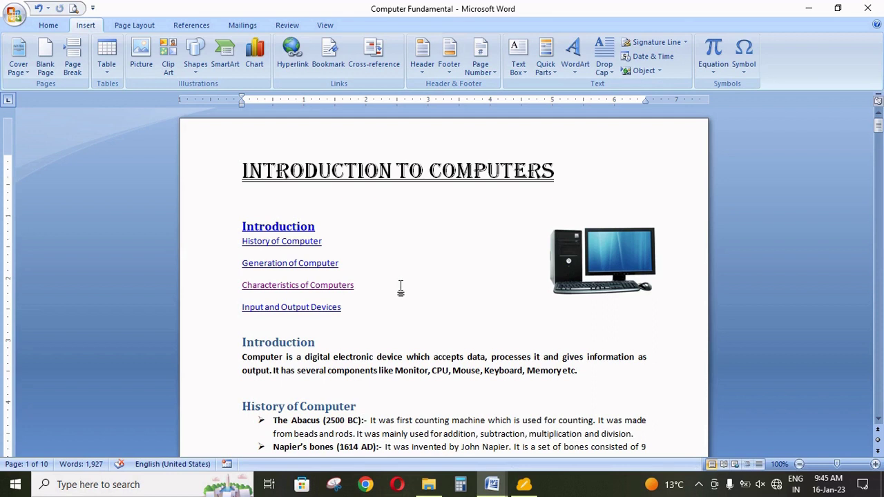
left_click(307, 311, "ctrl")
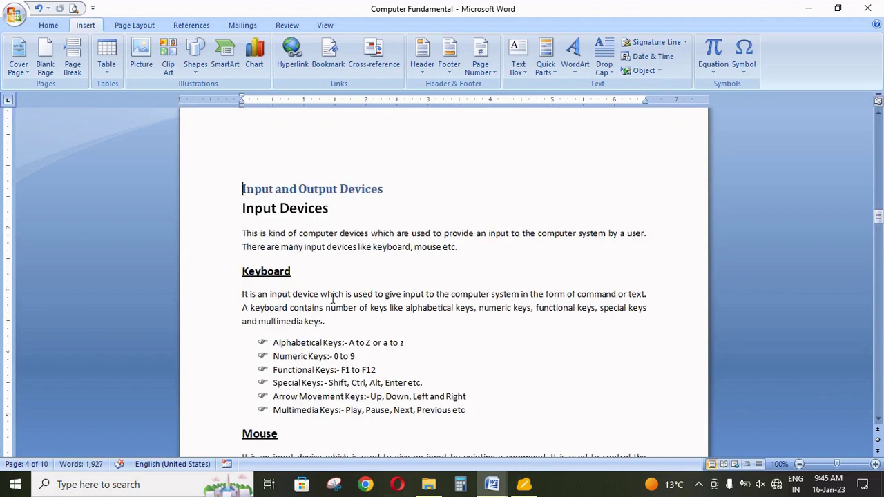
key("ctrl+Home")
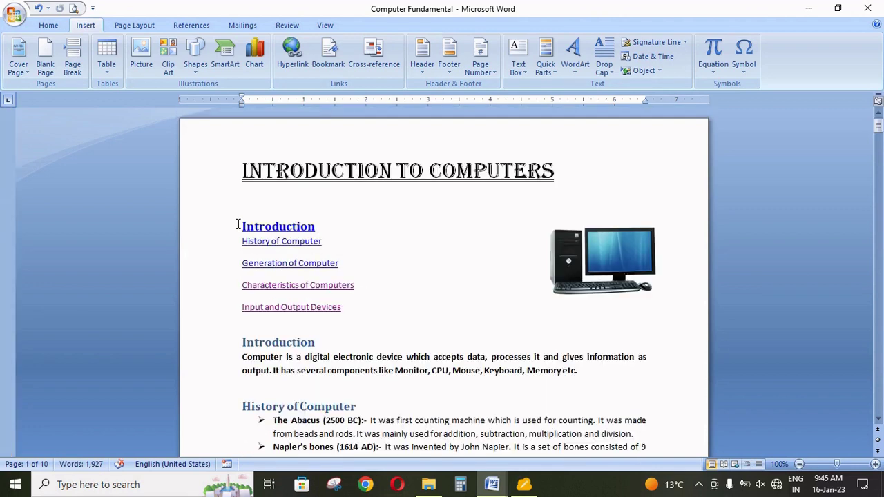
Step: Delete the whole list of heading links below the title and add an empty line above the Introduction heading
left_click_drag(240, 223, 322, 307)
key("Delete")
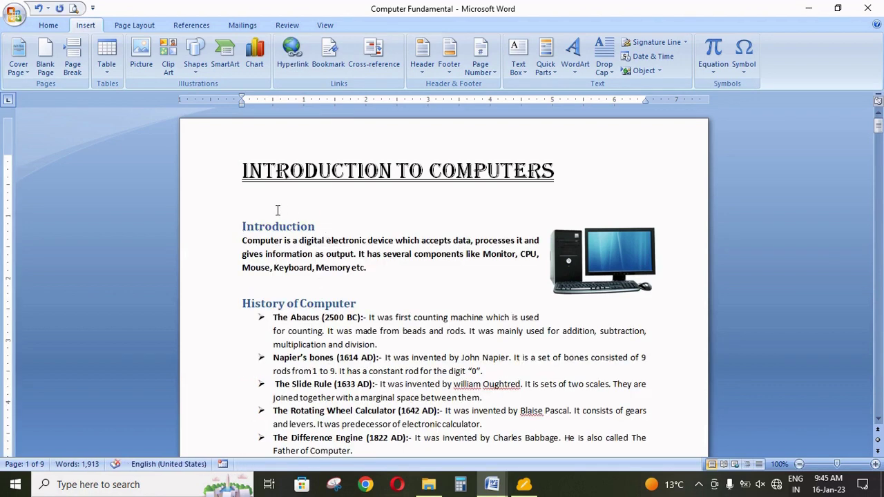
left_click(249, 197)
left_click(241, 223)
key("Return")
Step: Check the Insert Hyperlink and Bookmark dialogs for existing bookmarks and close both without changes
left_click(276, 68)
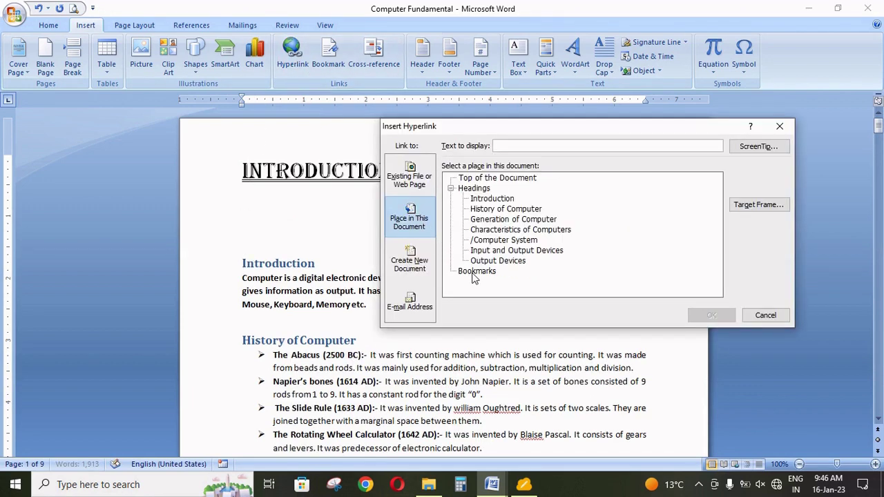
left_click(764, 316)
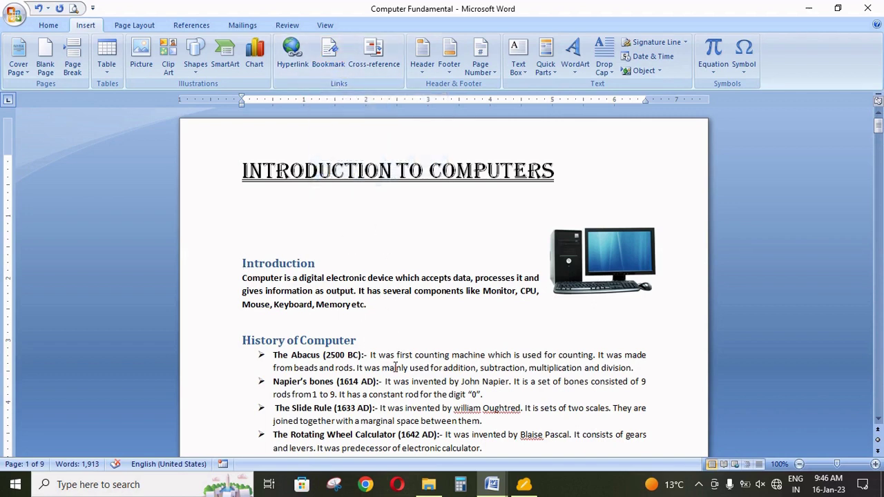
left_click(326, 61)
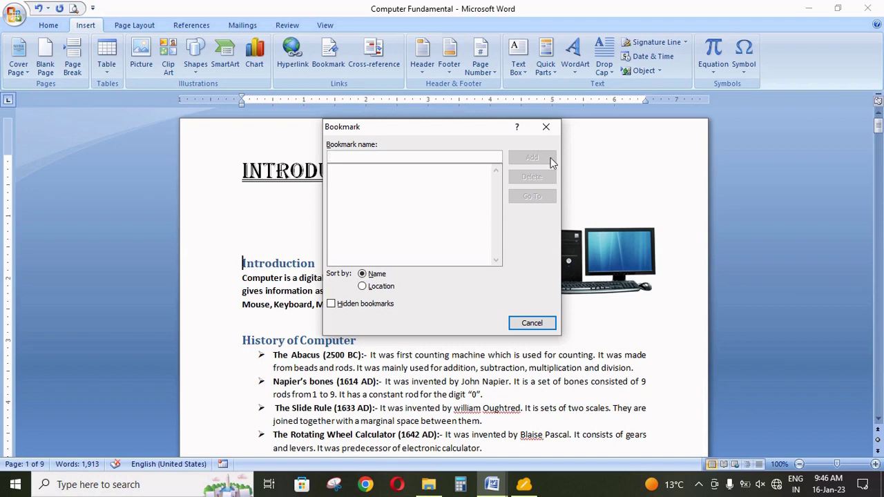
left_click(546, 125)
Step: Bookmark the word "Accuracy" under the Characteristics of Computers heading with the name acc
scroll(458, 253, "down", 10)
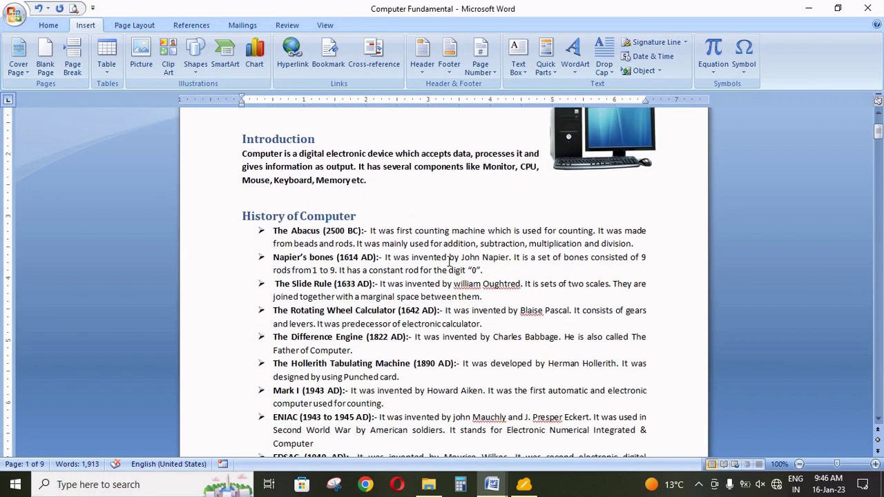
scroll(421, 311, "down", 8)
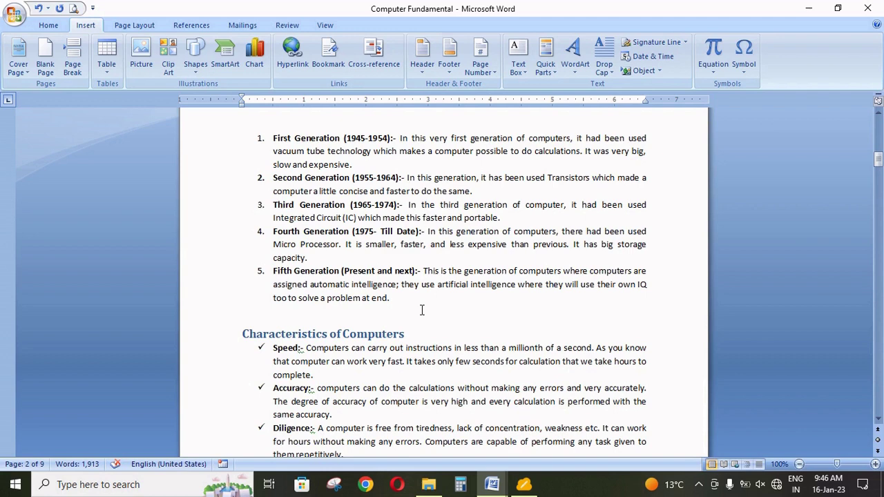
scroll(256, 361, "down", 5)
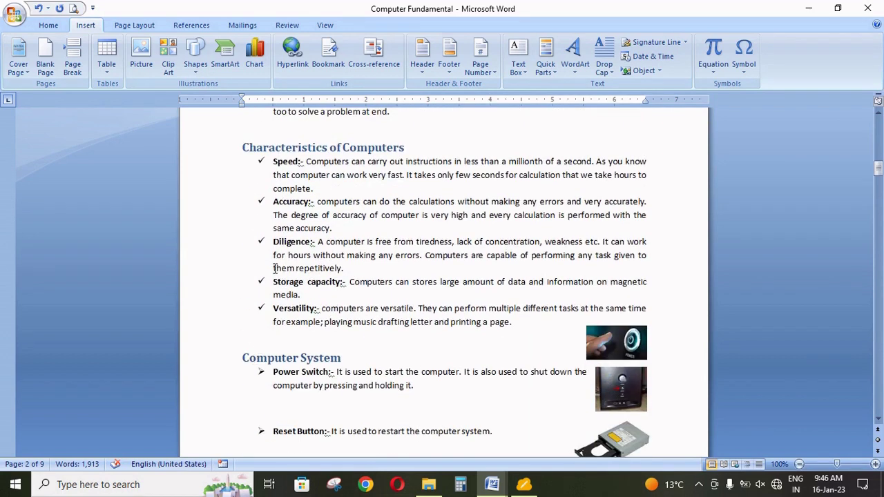
left_click(273, 201)
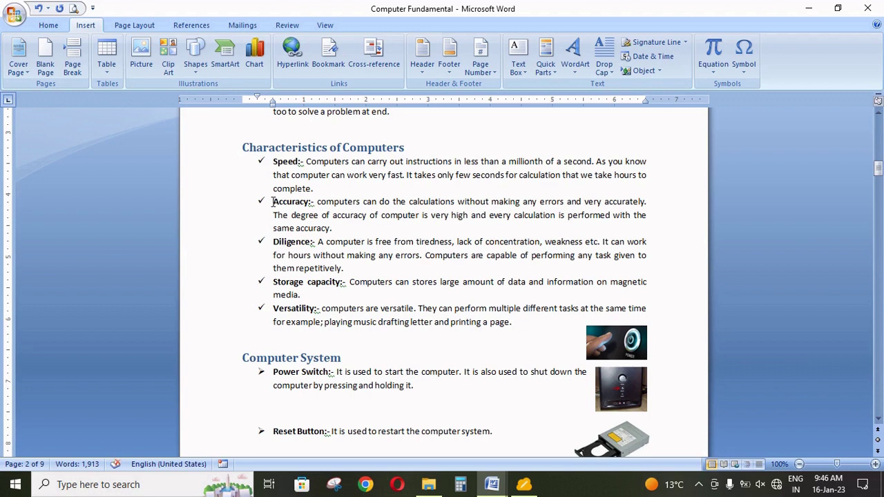
left_click_drag(272, 201, 309, 206)
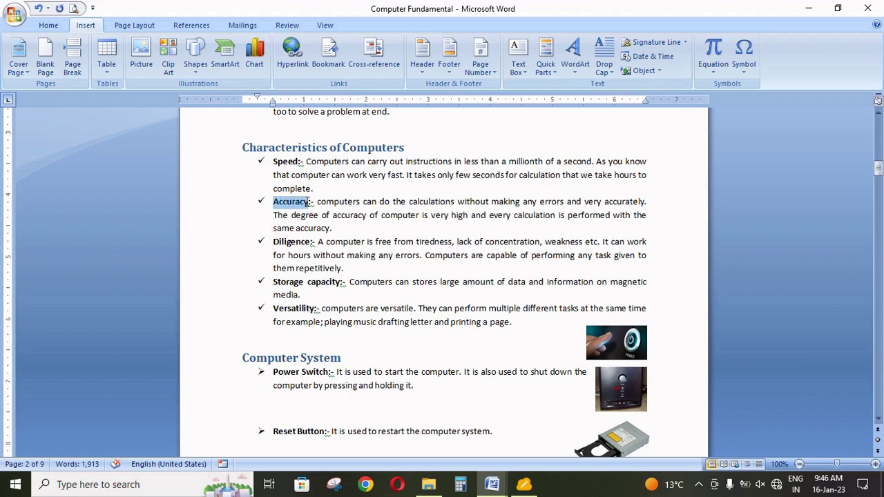
left_click(330, 58)
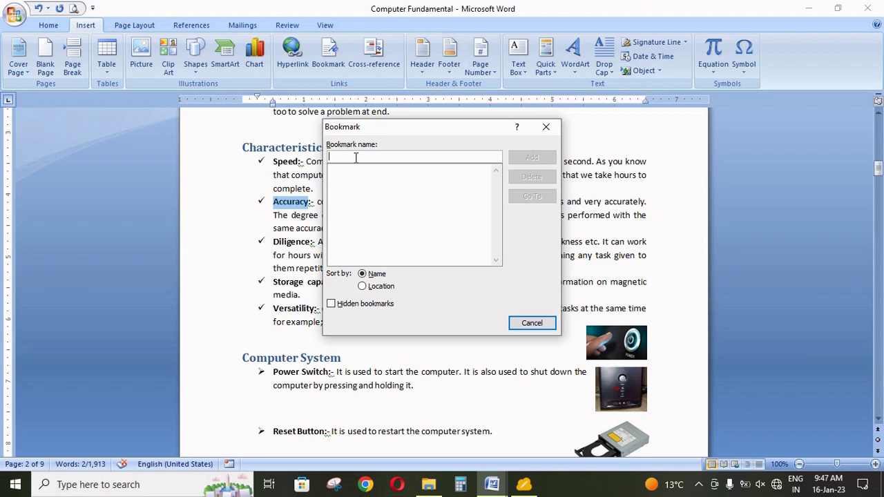
type("acc")
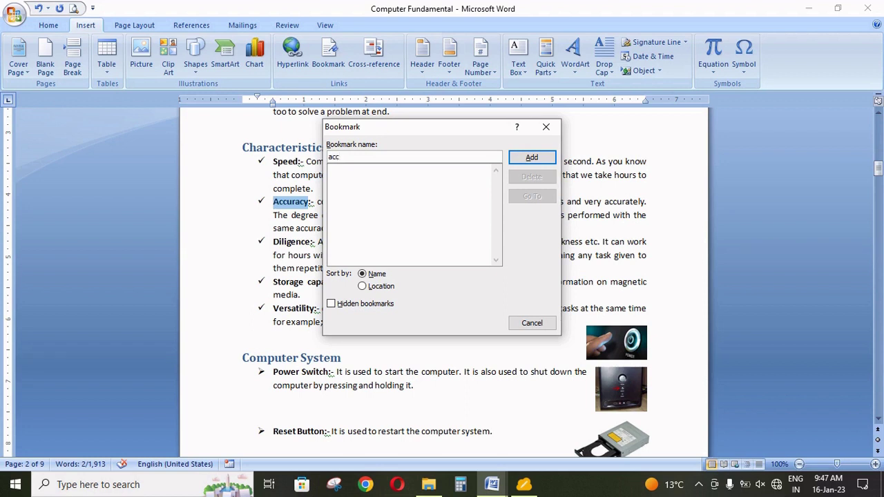
left_click(543, 158)
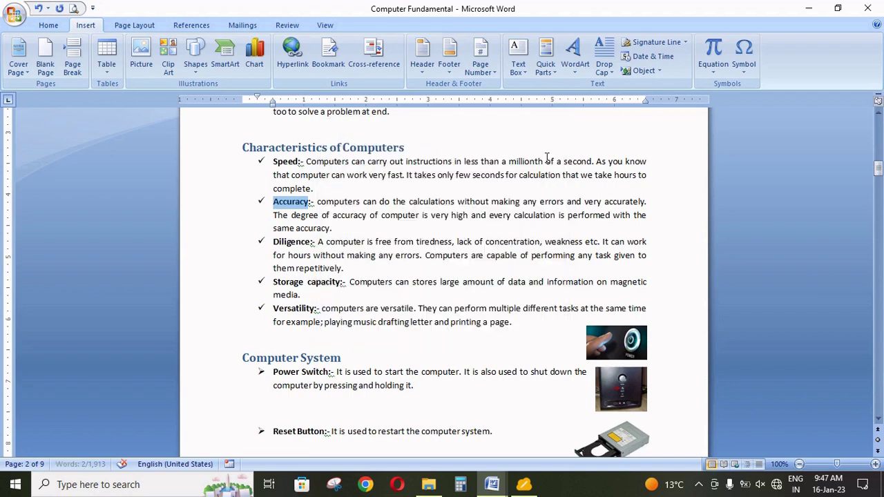
left_click(339, 230)
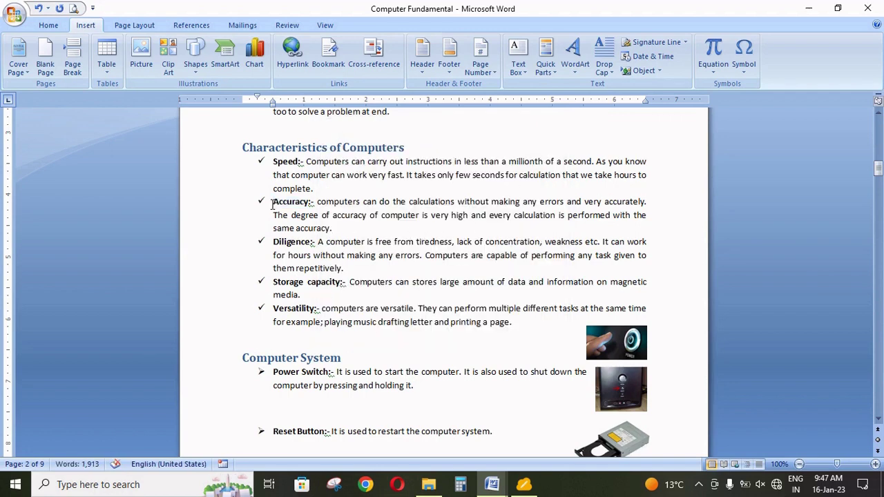
Step: Bookmark the word "VGA" in the Visual Graphics Array Port item with the name vga
scroll(290, 297, "down", 12)
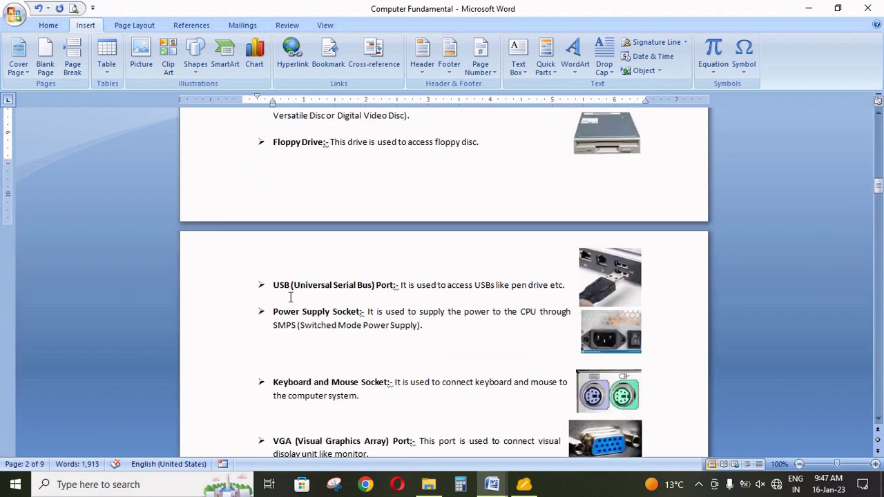
scroll(286, 308, "down", 2)
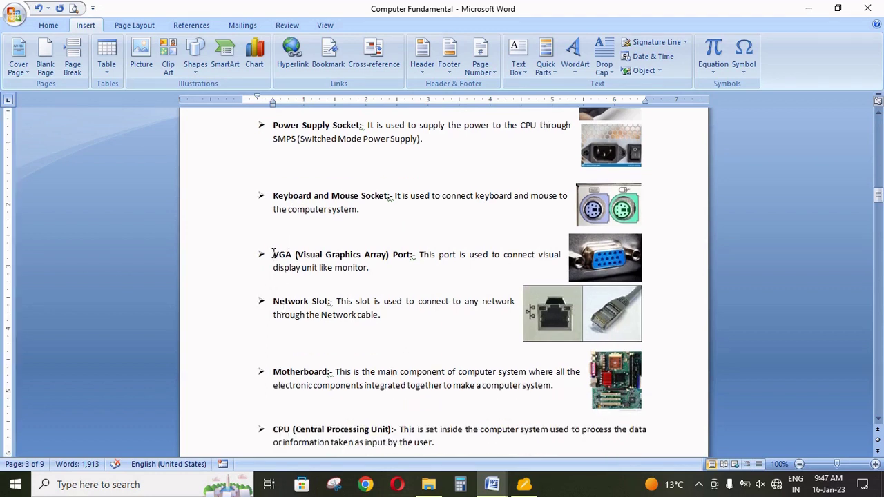
left_click_drag(273, 254, 292, 254)
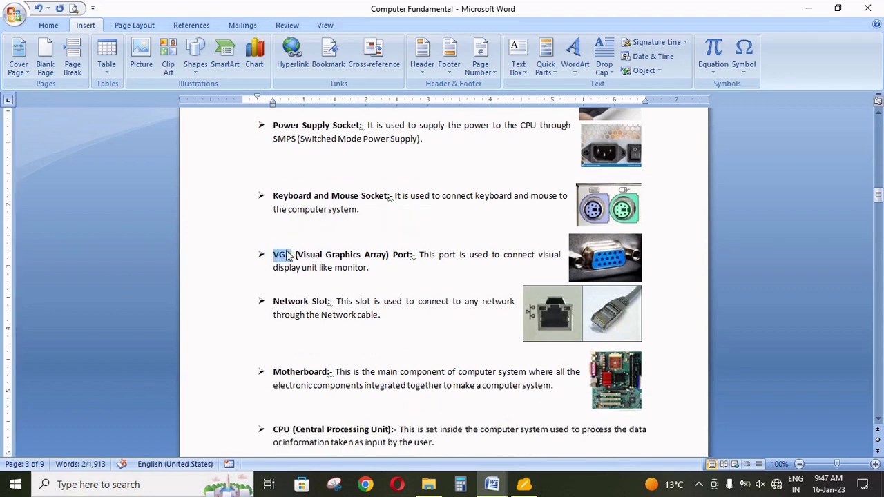
left_click(329, 59)
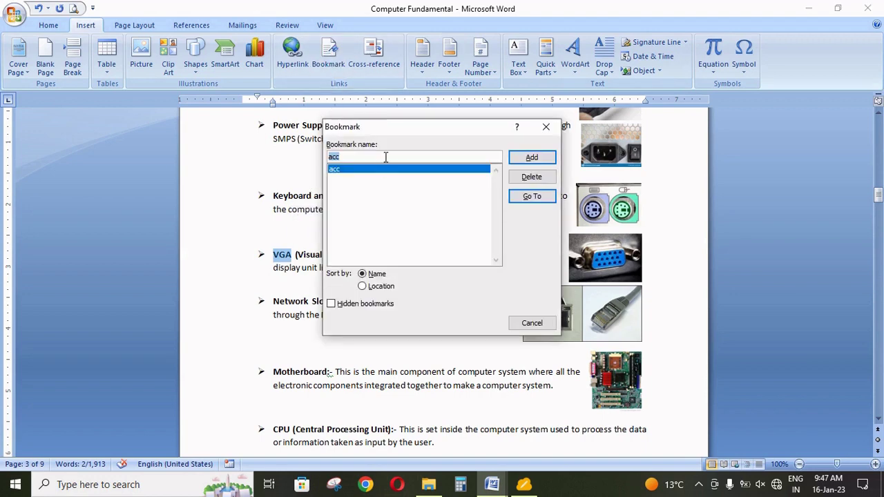
type("vga")
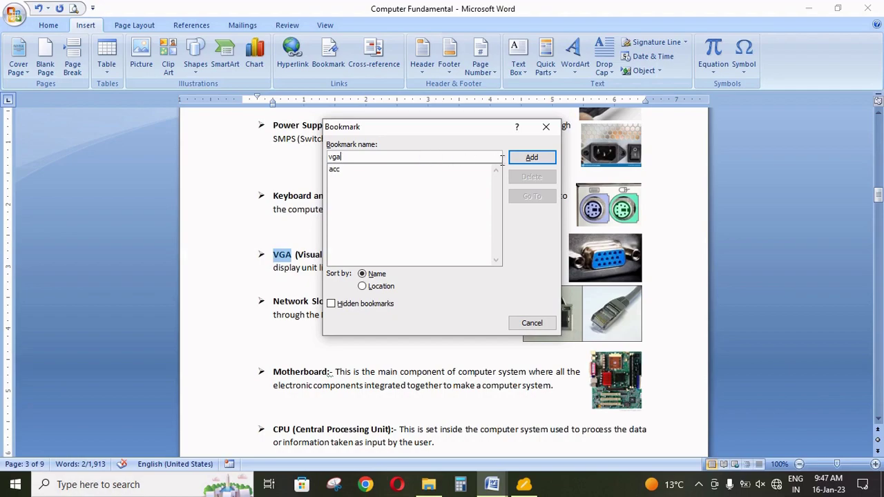
left_click(531, 159)
Step: Insert a hyperlink to the acc bookmark on the empty line below the document title
scroll(442, 259, "up", 15)
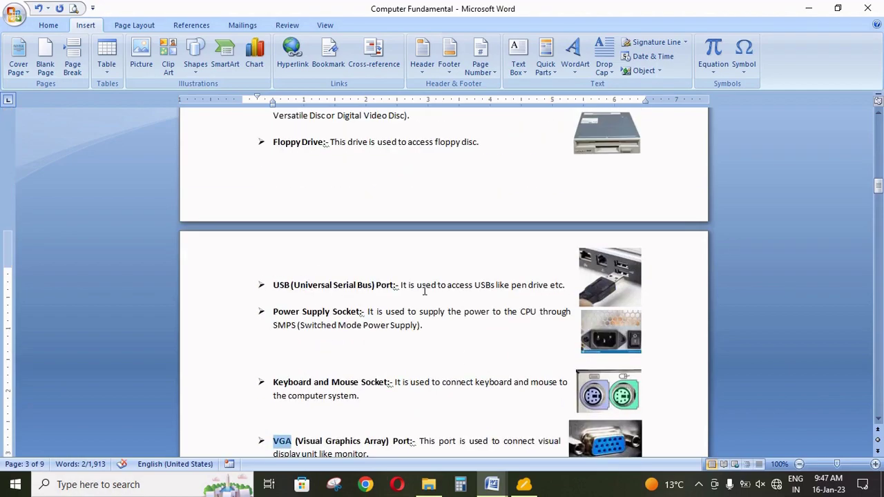
scroll(808, 183, "up", 15)
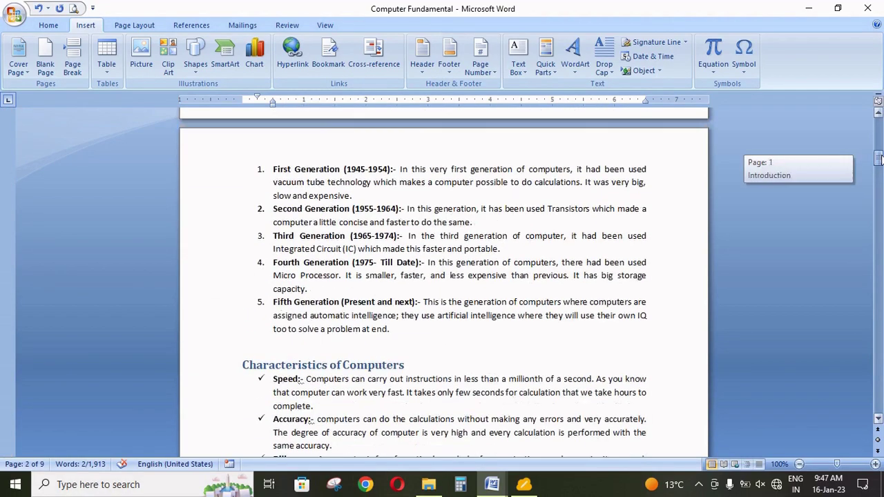
left_click(250, 223)
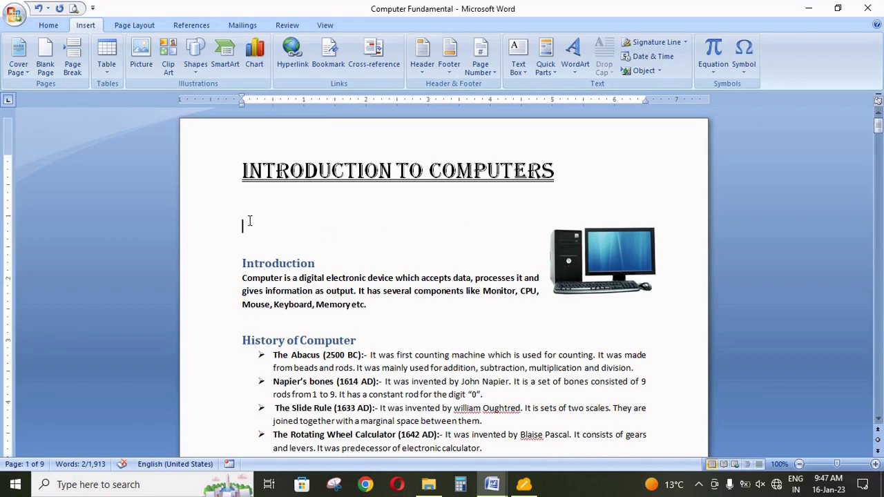
left_click(294, 59)
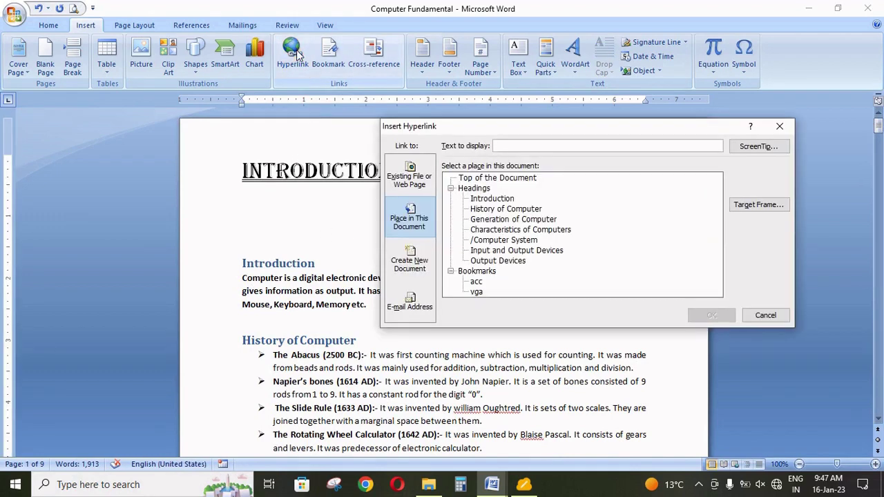
left_click(476, 283)
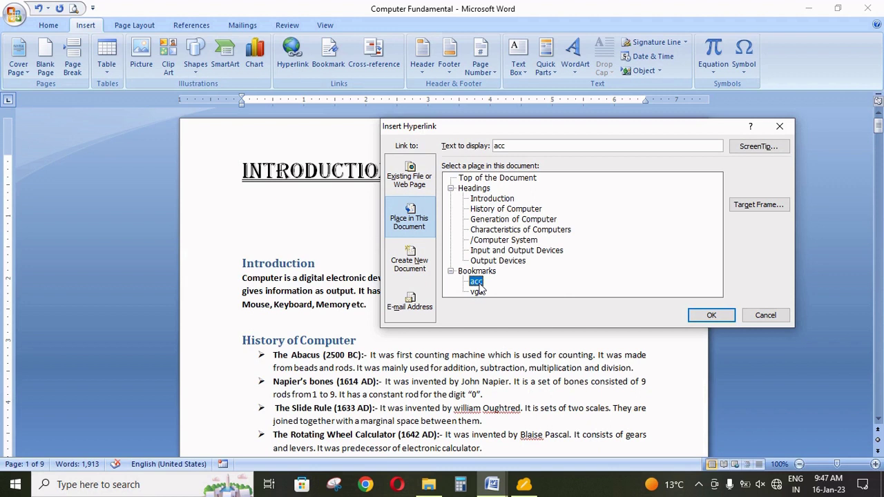
left_click(711, 316)
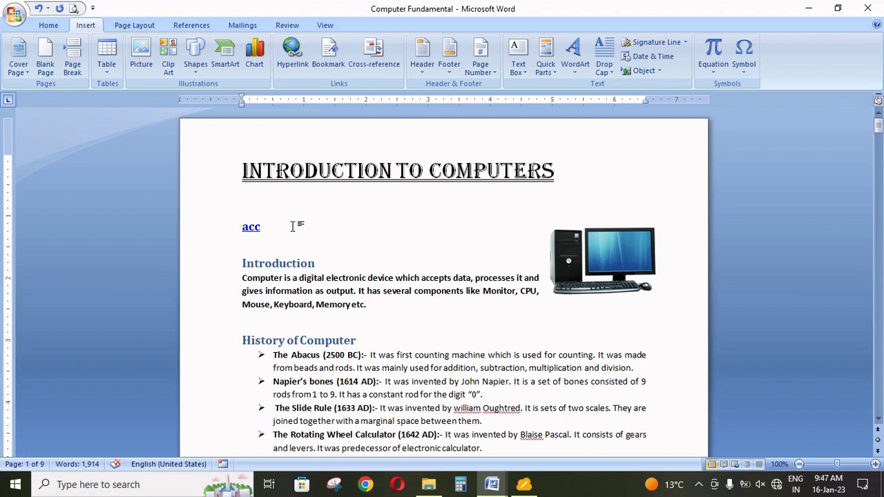
Step: Insert a hyperlink to the vga bookmark on a new line below the acc link
key("Return")
left_click(292, 56)
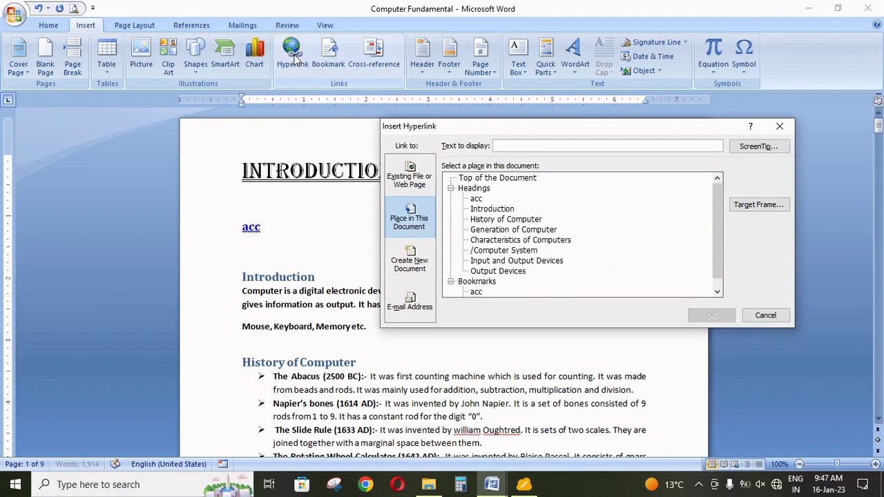
scroll(507, 278, "down", 1)
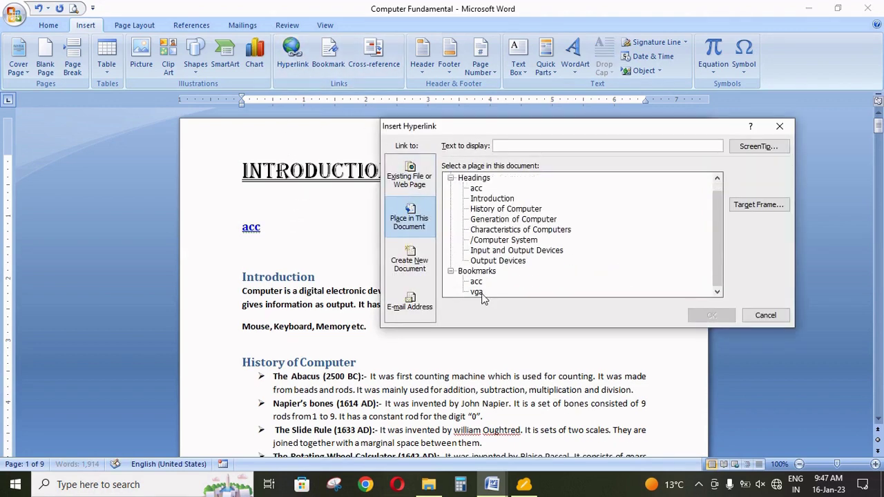
left_click(479, 293)
left_click(712, 316)
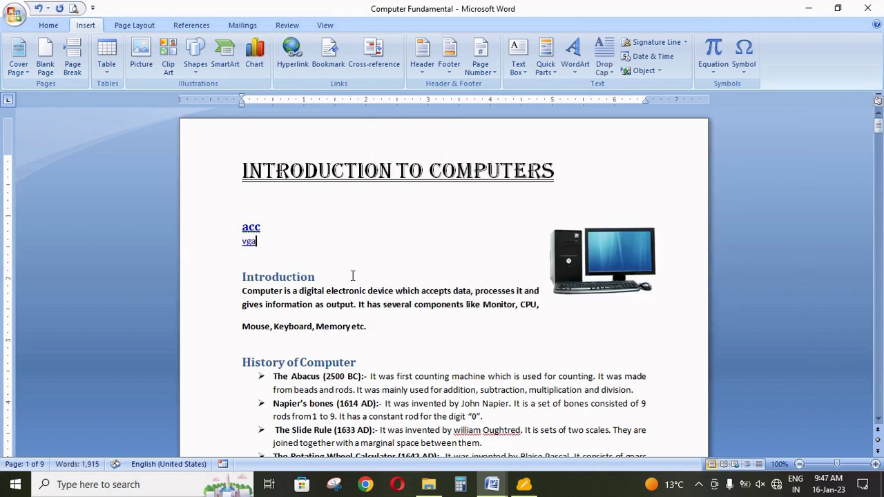
Step: Follow the acc and vga links below the title to check their targets, and return to the start of the document
left_click(252, 228, "ctrl")
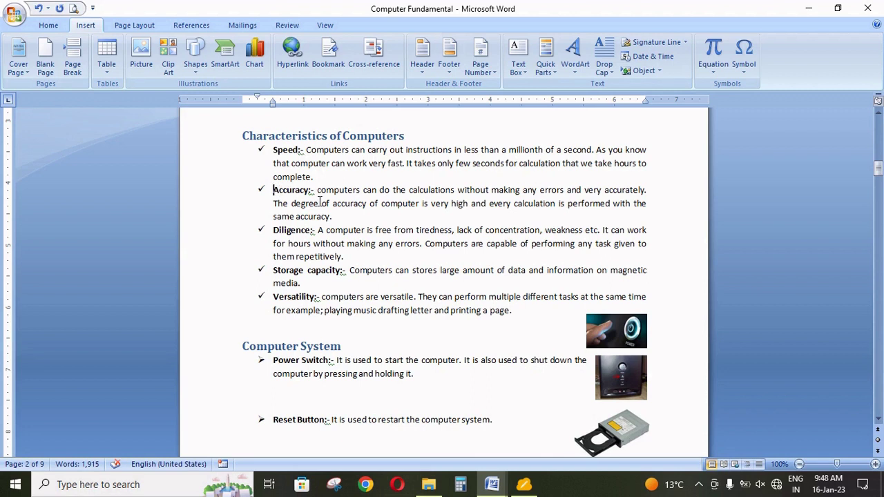
scroll(319, 200, "up", 20)
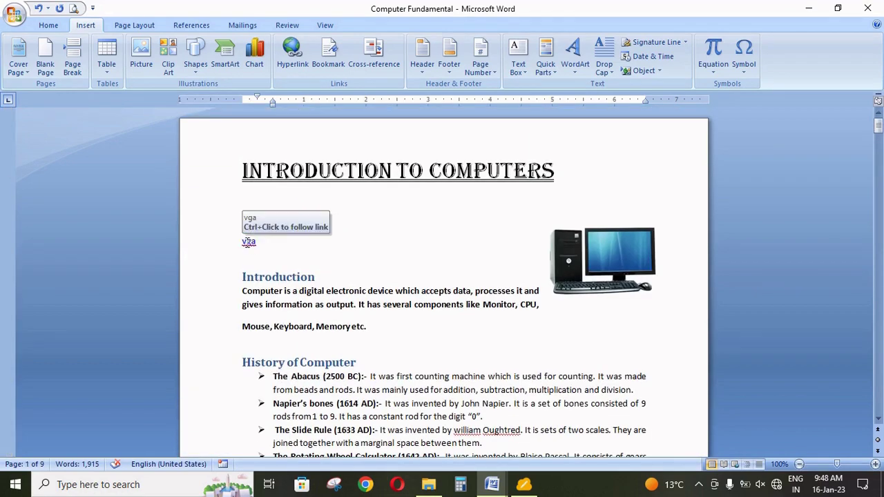
left_click(249, 242, "ctrl")
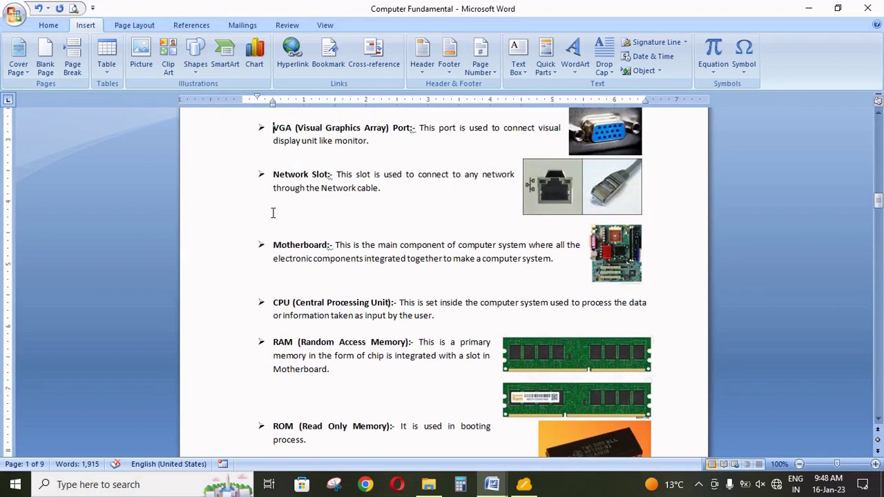
scroll(266, 155, "up", 2)
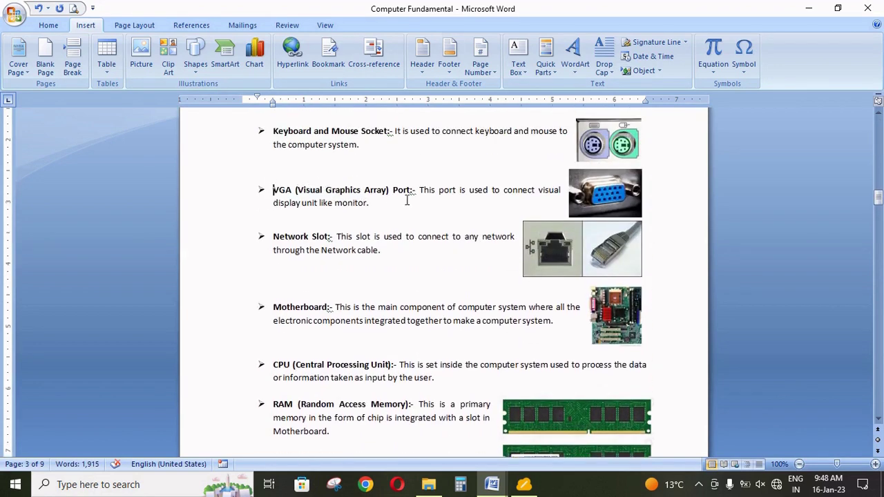
scroll(408, 205, "up", 15)
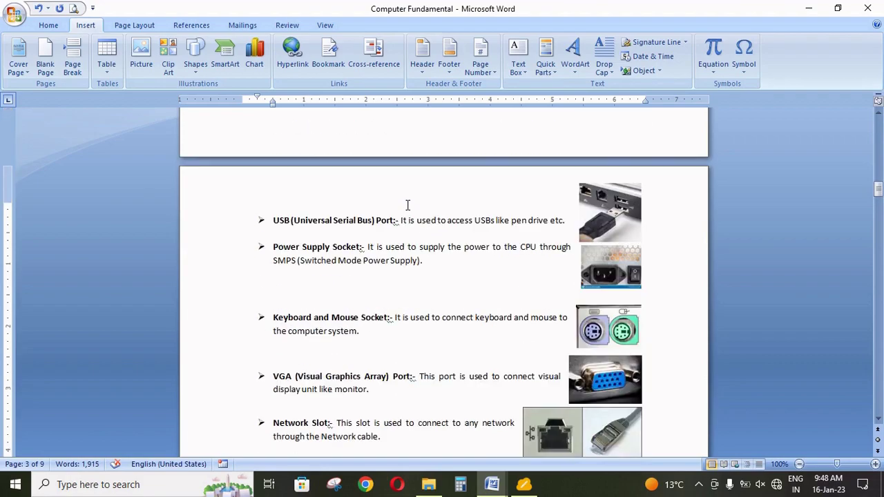
scroll(407, 205, "up", 15)
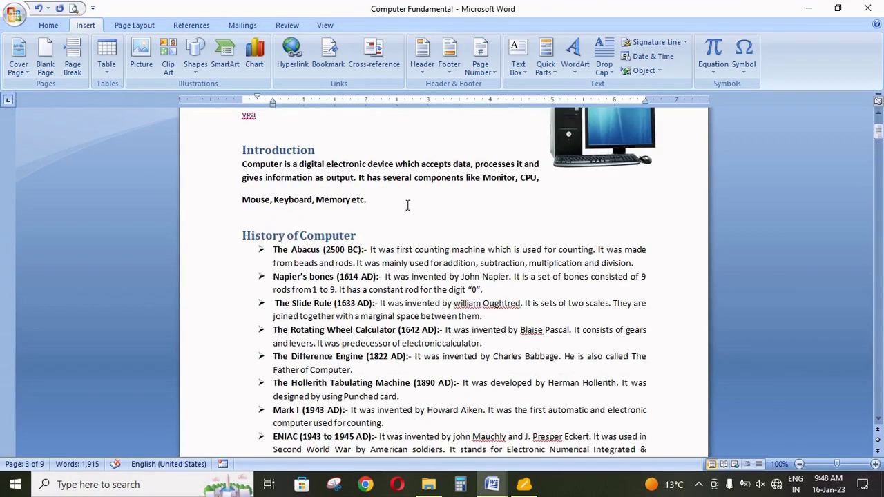
Step: Add the text "VGA Port" on a new line below the vga link
left_click(284, 232)
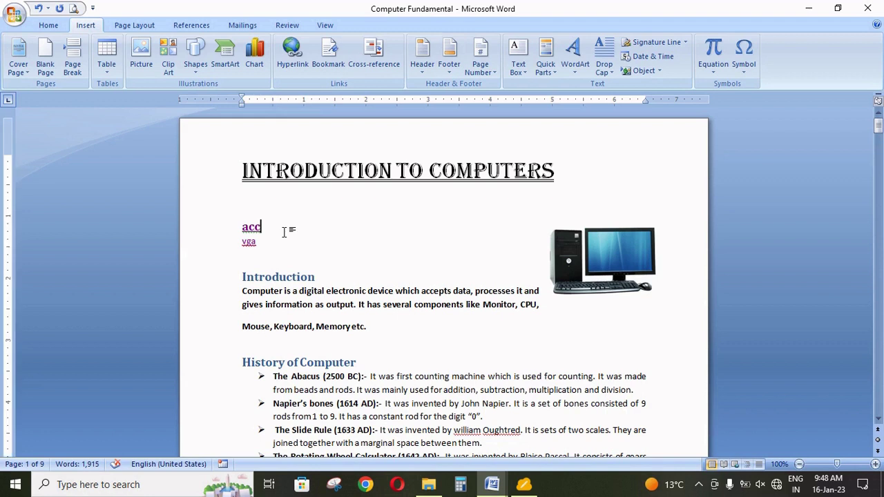
mouse_move(285, 232)
left_mouse_down()
mouse_move(253, 222)
mouse_move(257, 248)
mouse_move(278, 235)
left_mouse_up()
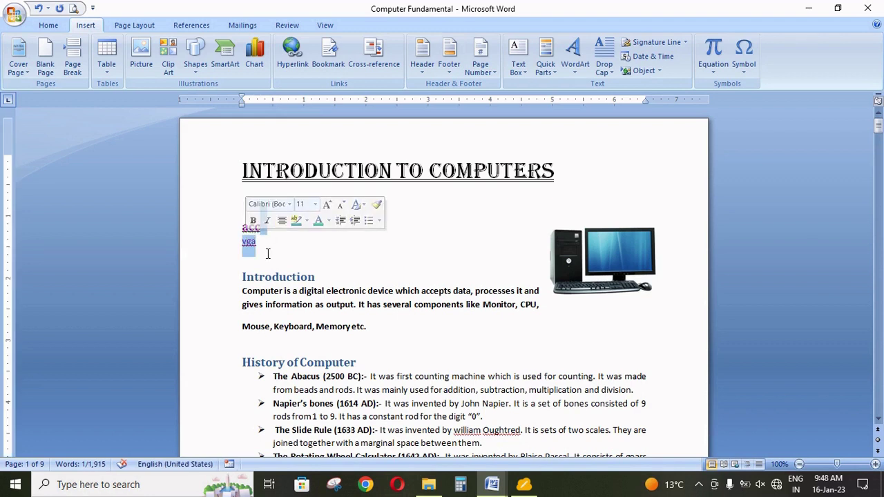
left_click(267, 253)
key("Return")
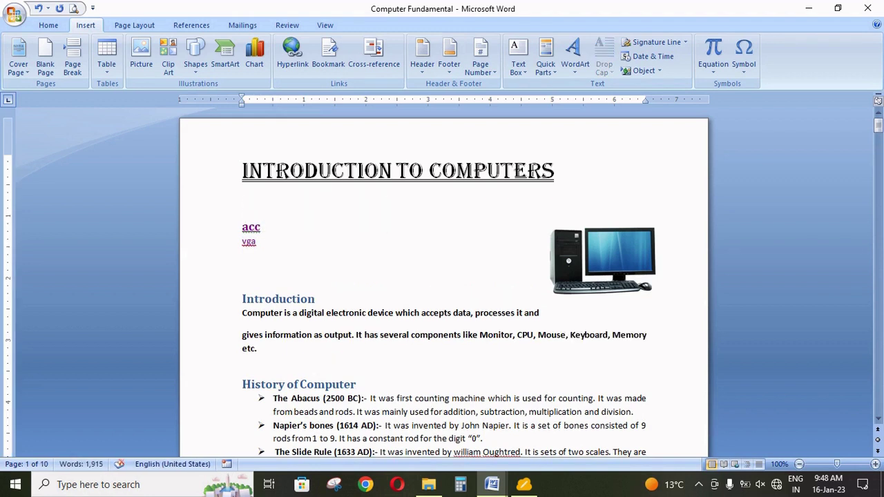
type("VG")
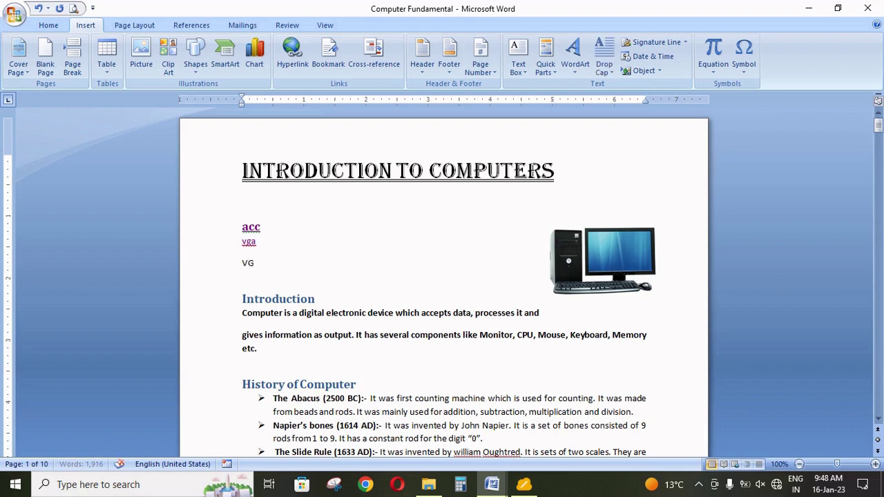
type("A Port")
key("Return")
Step: Link the whole text "VGA Port" below the title to the vga bookmark and follow the link
key("Up")
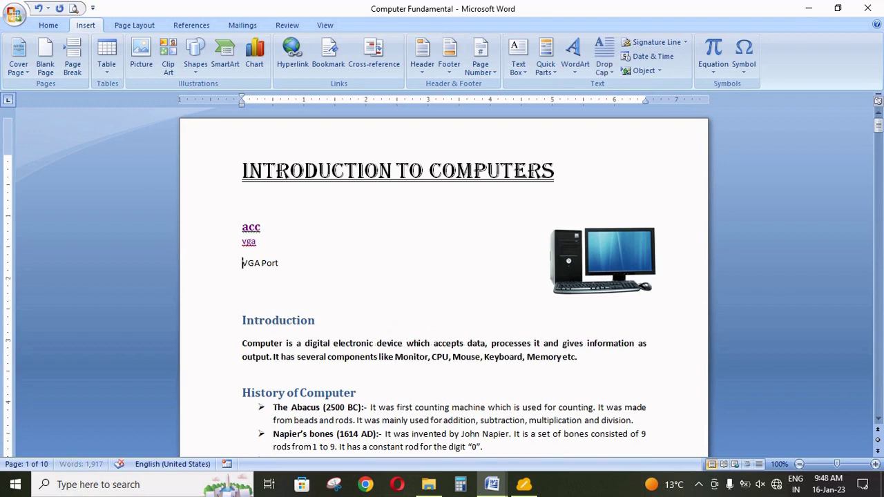
key("shift+Left")
key("shift+Home")
left_click(261, 263)
key("End")
key("shift+Left")
key("shift+Left")
key("shift+Left")
key("shift+Left")
key("shift+Left")
key("shift+Left")
key("shift+Left")
key("shift+Left")
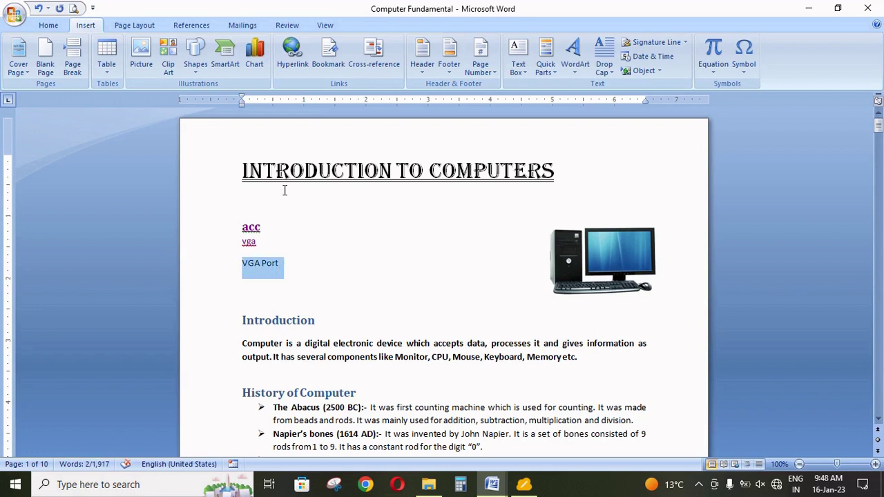
left_click(292, 52)
scroll(507, 281, "down", 1)
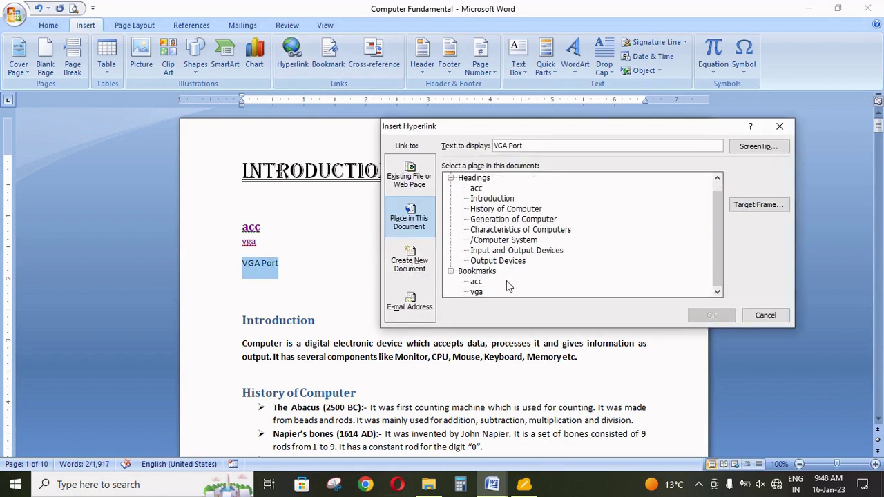
left_click(477, 292)
left_click(712, 316)
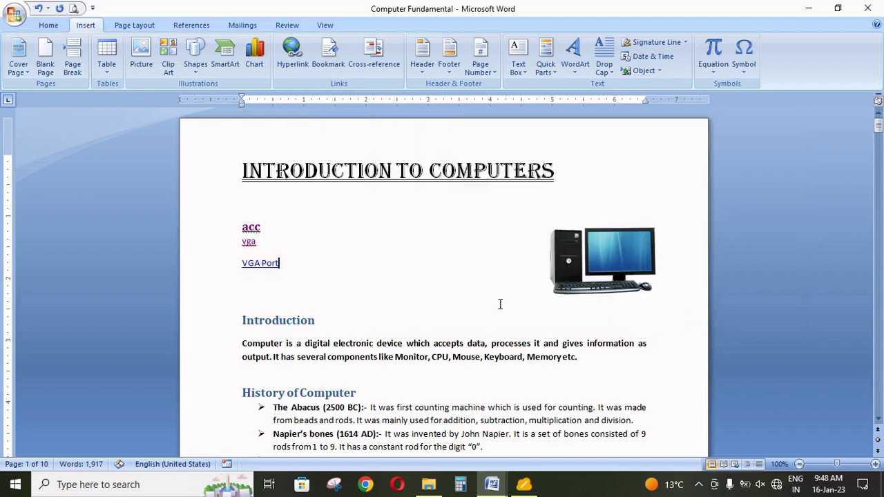
left_click(260, 270, "ctrl")
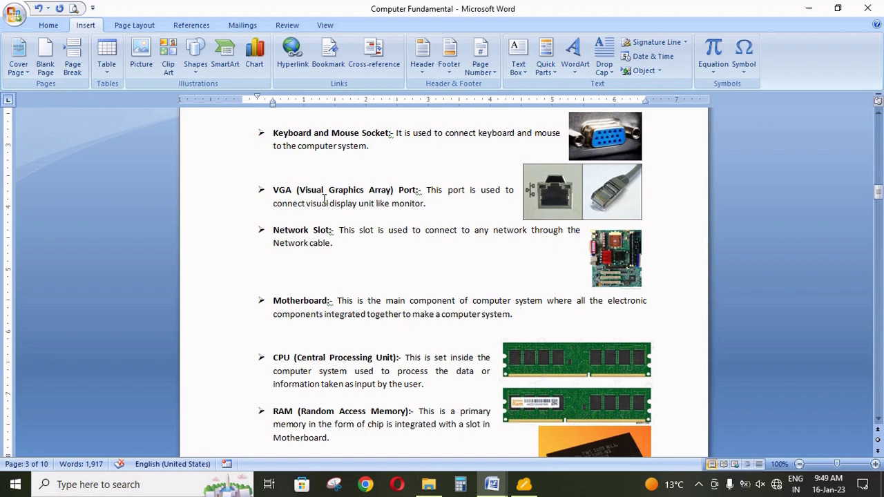
Step: Go to the acc bookmark and to the vga bookmark from the Bookmark dialog
left_click(333, 54)
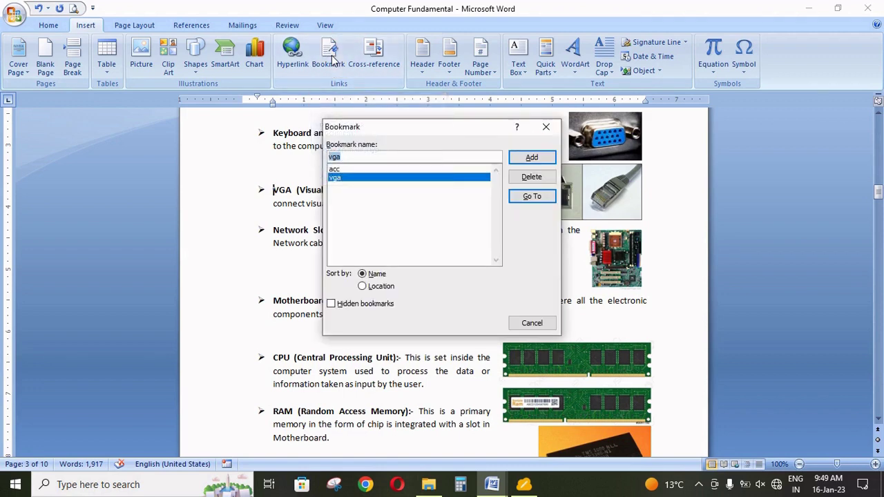
left_click(336, 170)
left_click(342, 180)
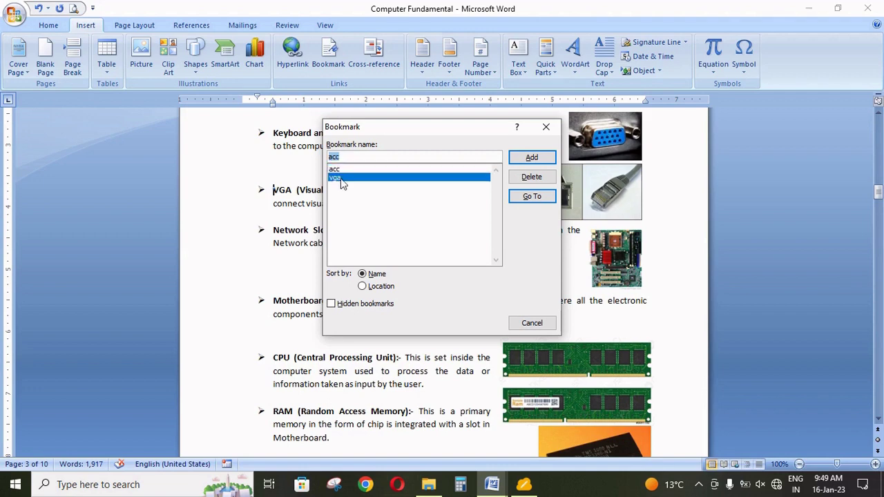
left_click(340, 169)
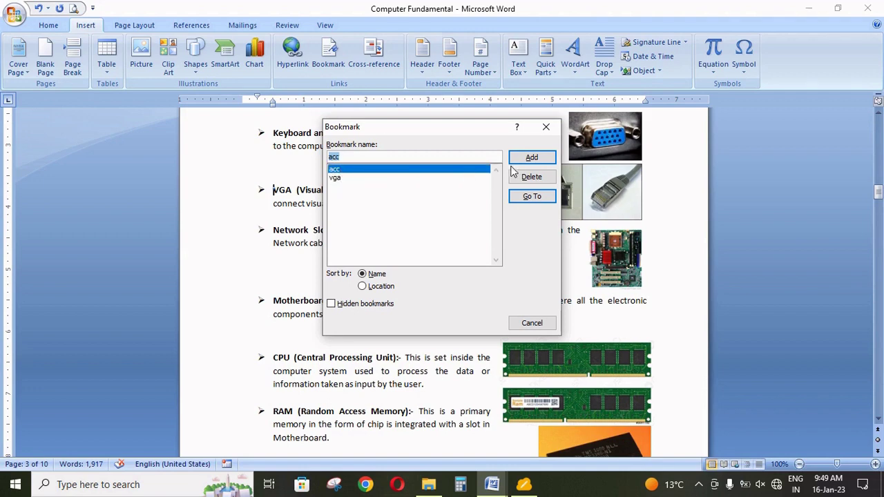
left_click(523, 198)
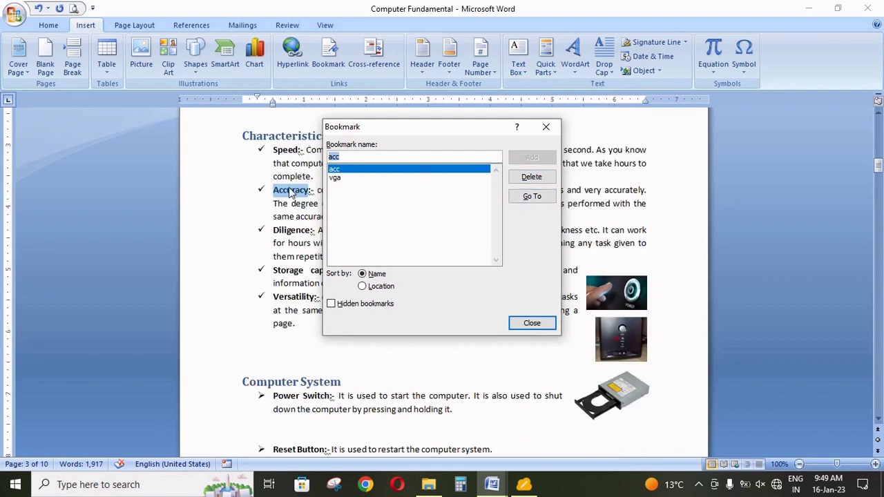
left_click(342, 178)
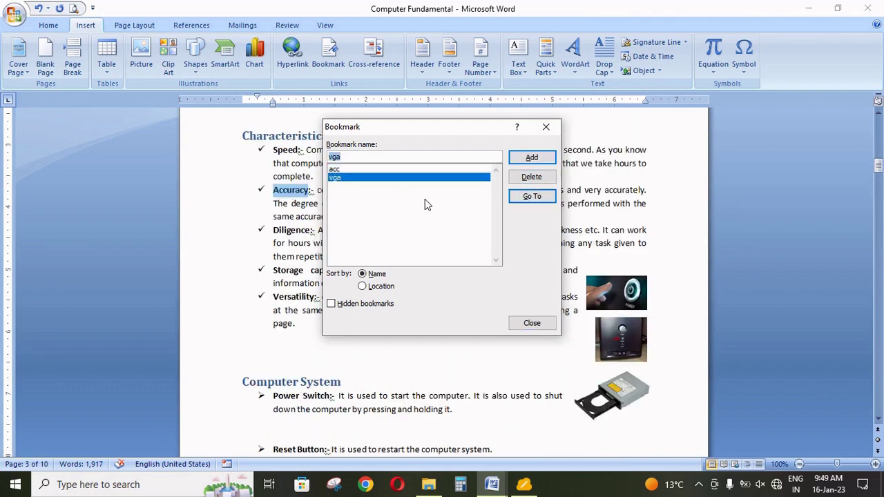
left_click(526, 199)
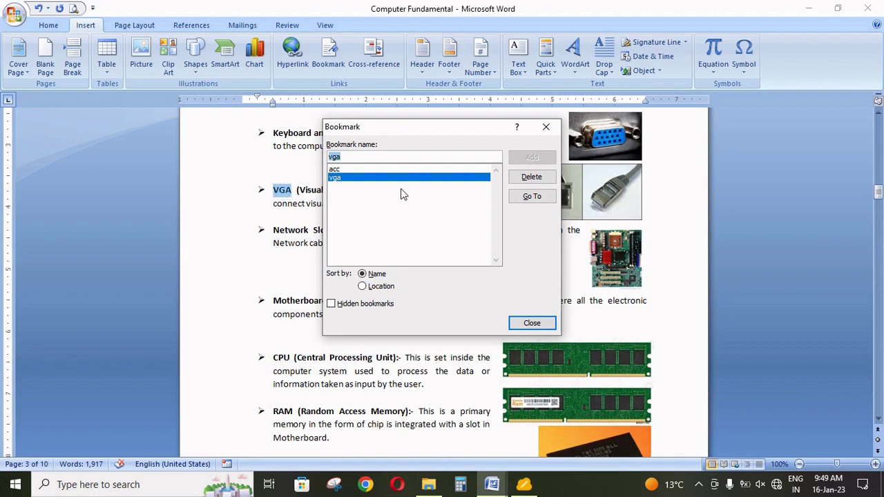
Step: Delete the vga and acc bookmarks from the document and close the Bookmark dialog
left_click(532, 177)
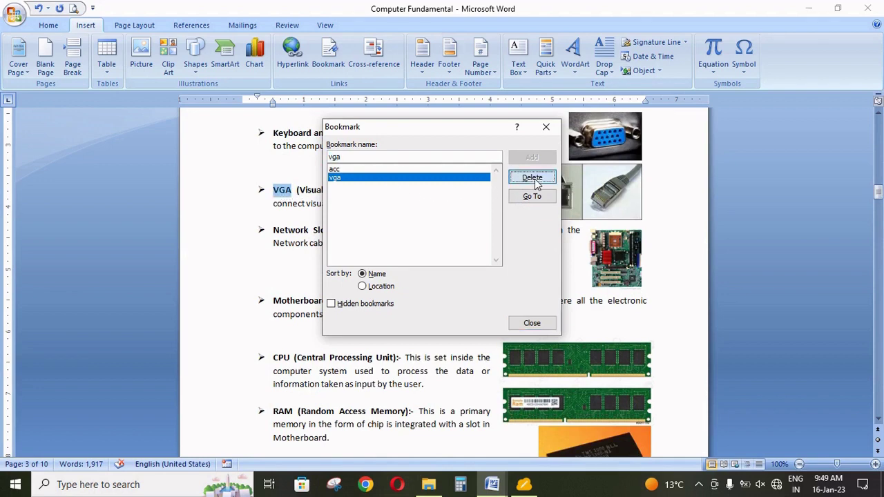
left_click(334, 171)
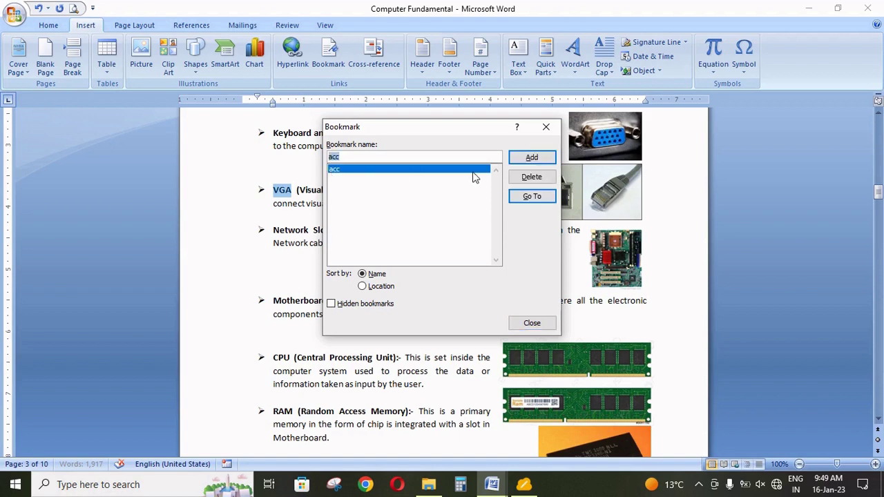
left_click(529, 179)
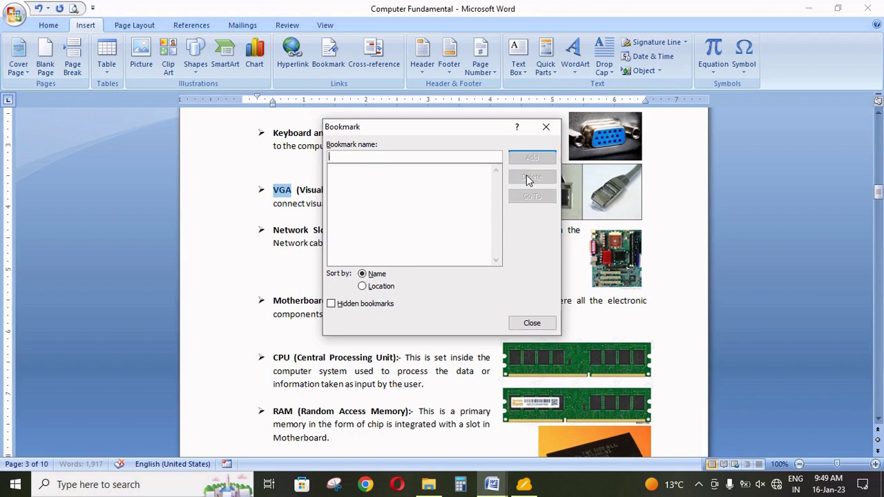
left_click(532, 323)
left_click(377, 249)
Step: Bookmark the "Output Devices" heading with the name Output and return to the start of the document
scroll(387, 252, "down", 10)
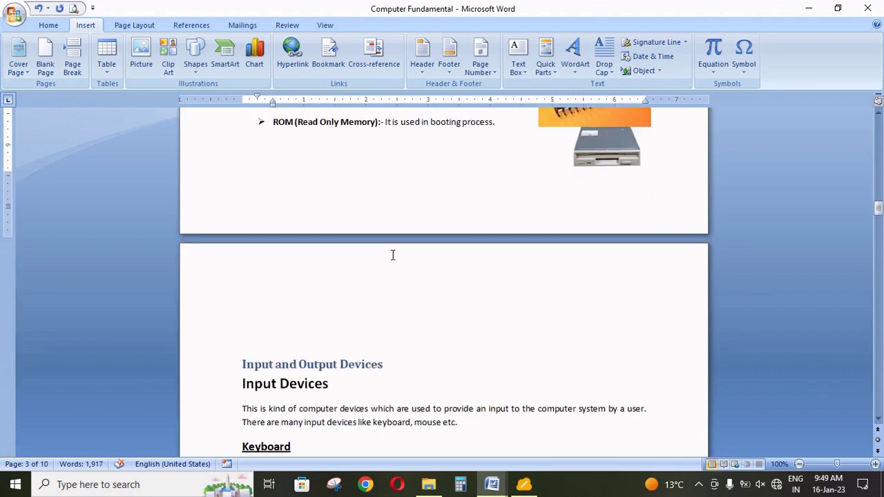
scroll(391, 276, "down", 20)
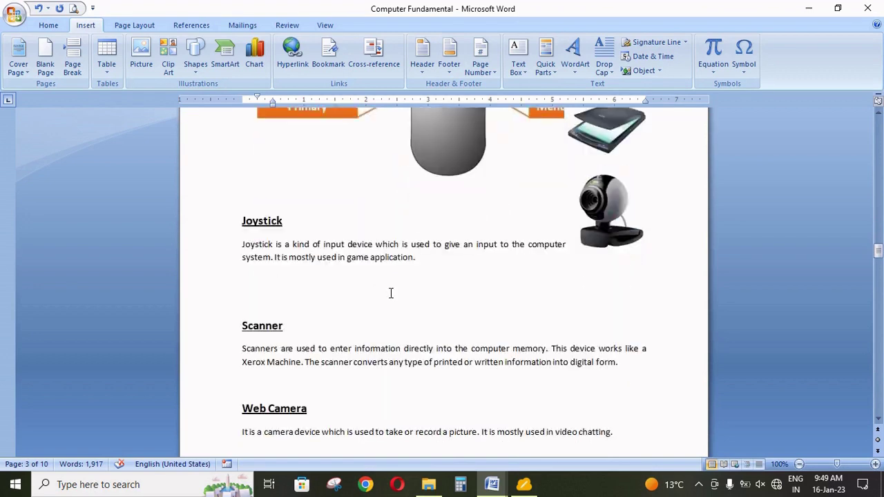
scroll(392, 294, "down", 8)
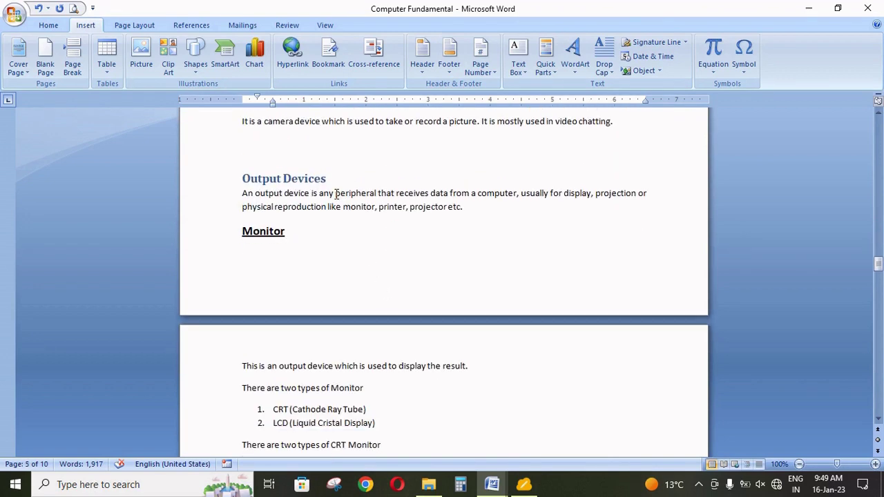
left_click_drag(245, 179, 311, 177)
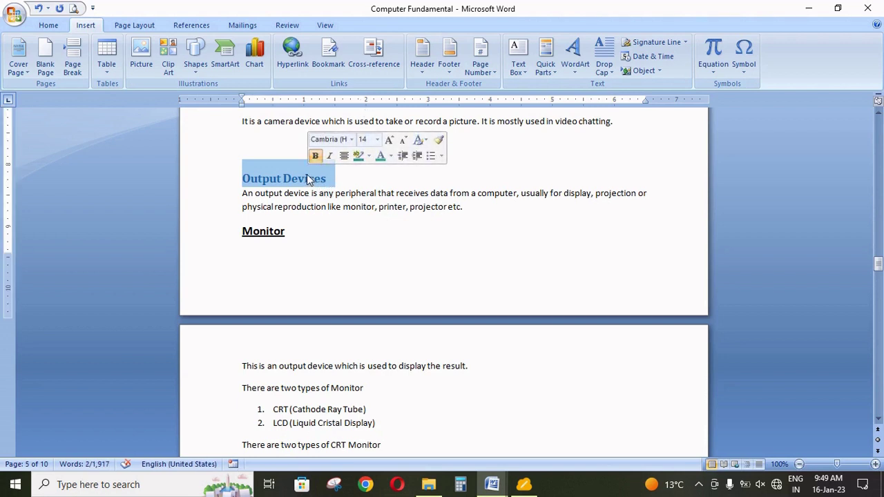
left_click(328, 54)
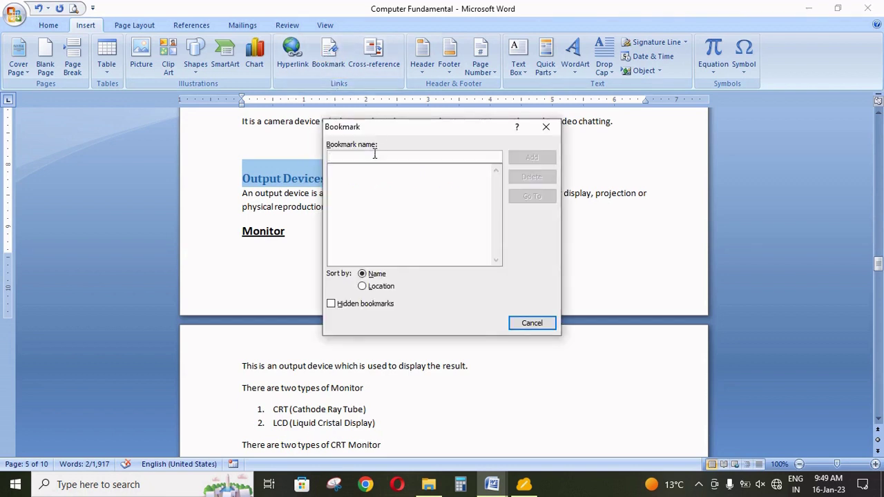
type("Output")
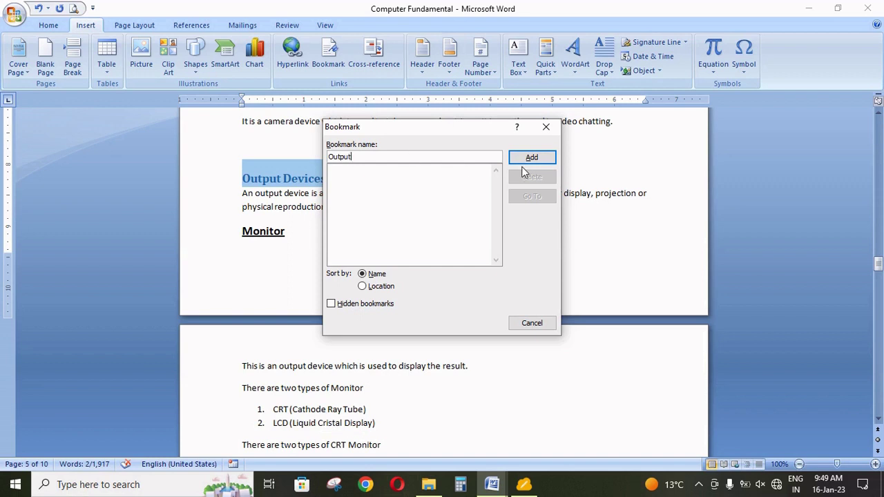
left_click(529, 160)
left_click(428, 270)
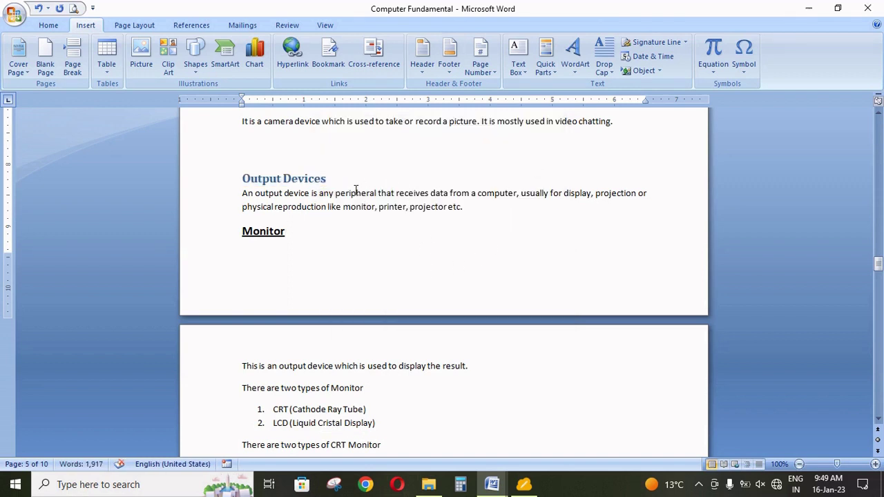
left_click_drag(878, 265, 878, 123)
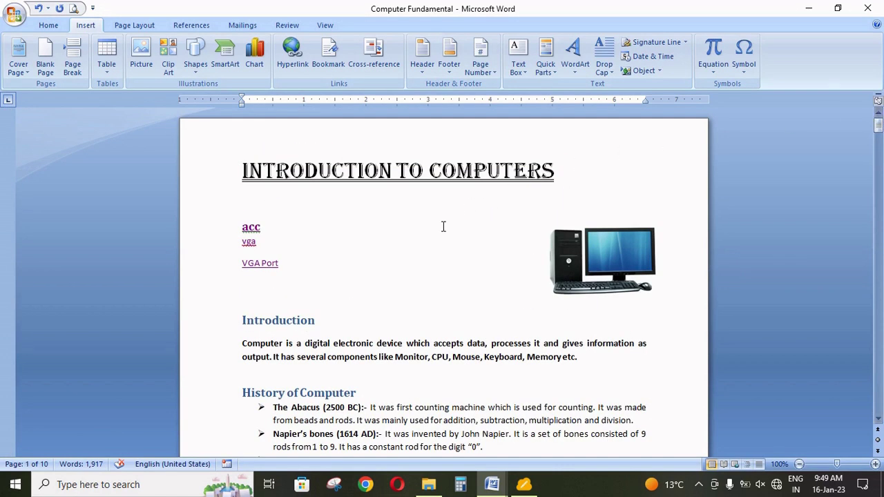
Step: Go to the Output bookmark from the Bookmark dialog and close the dialog
left_click(327, 52)
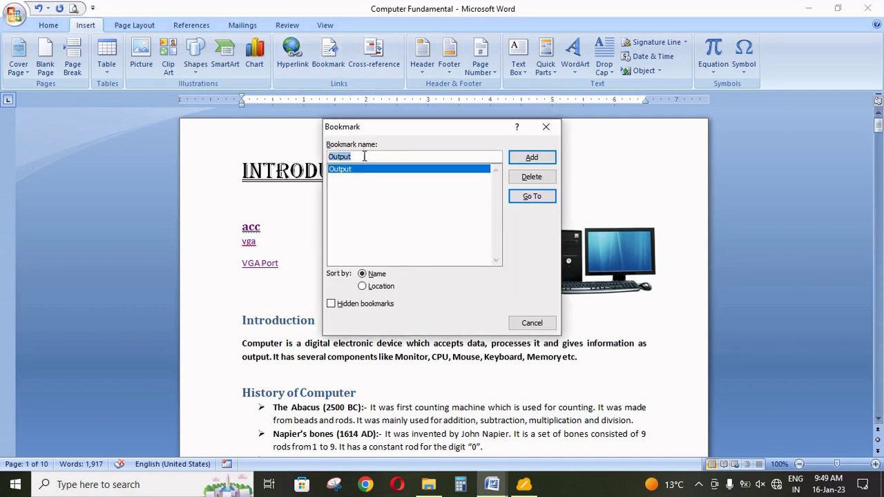
left_click(532, 197)
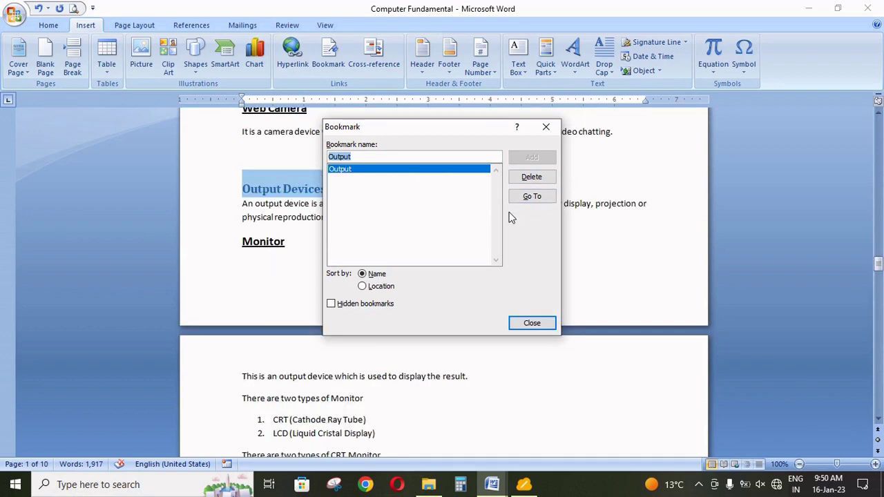
left_click(530, 323)
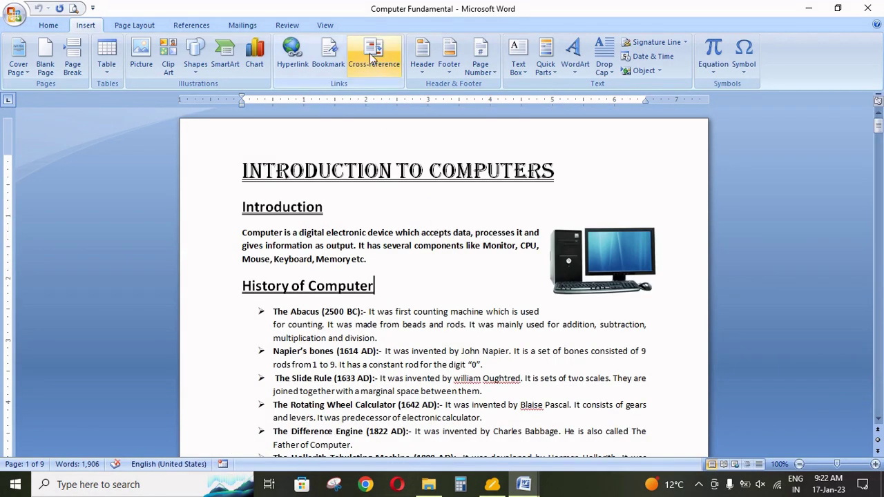
Step: Review the available cross-reference types, list the document's headings as reference targets, and close the dialog without inserting anything
left_click(373, 60)
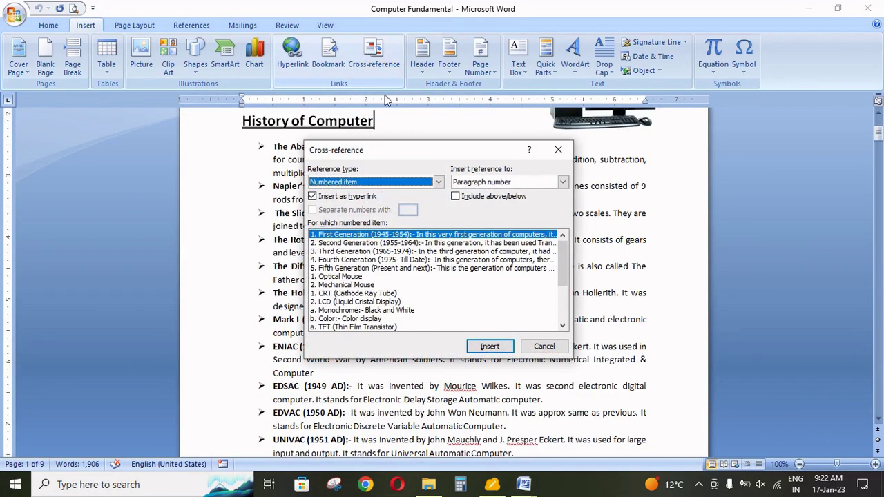
left_click(438, 182)
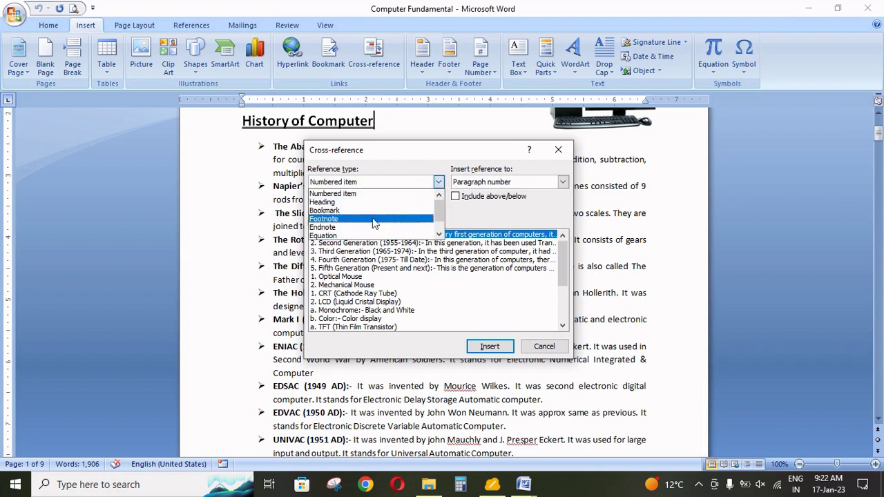
scroll(336, 228, "up", 1)
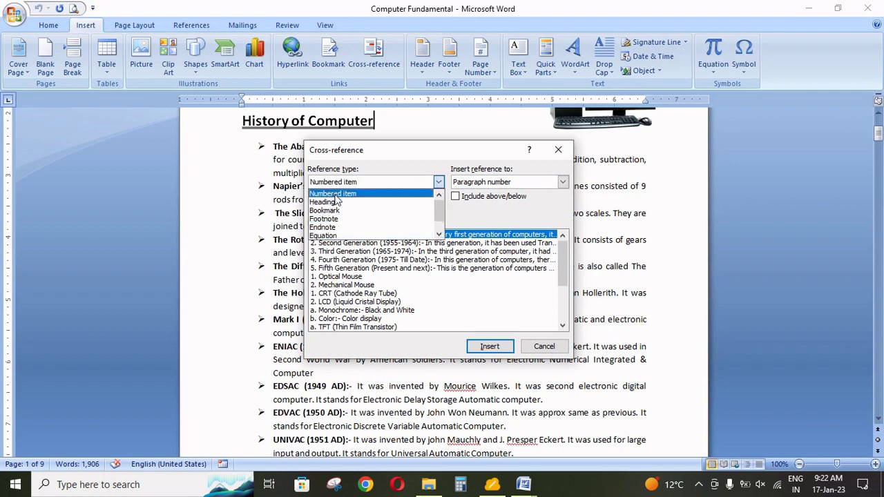
scroll(331, 235, "down", 1)
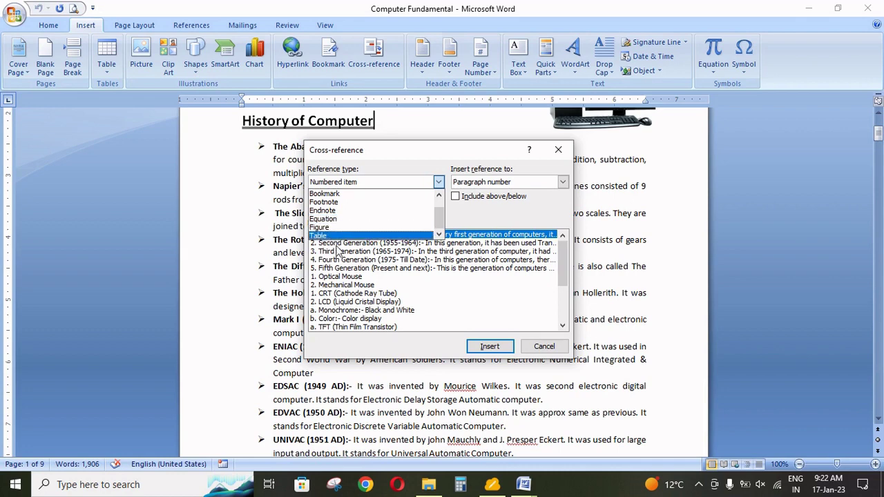
scroll(332, 222, "up", 1)
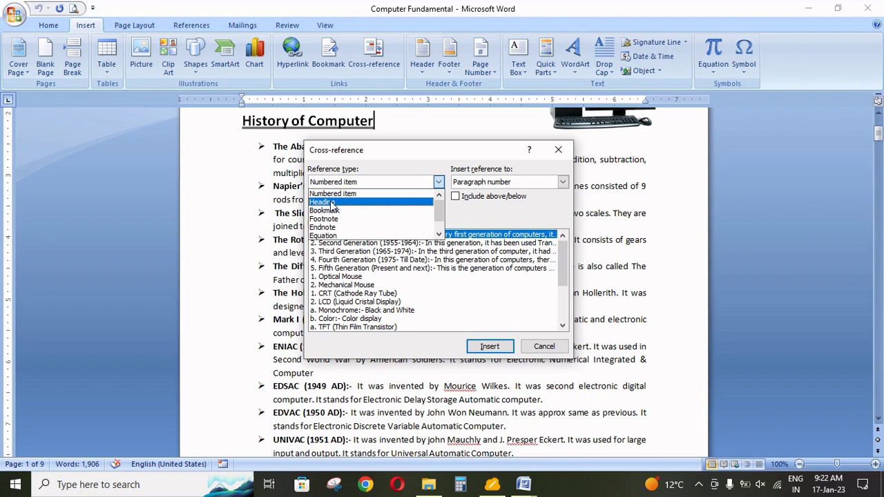
left_click(338, 203)
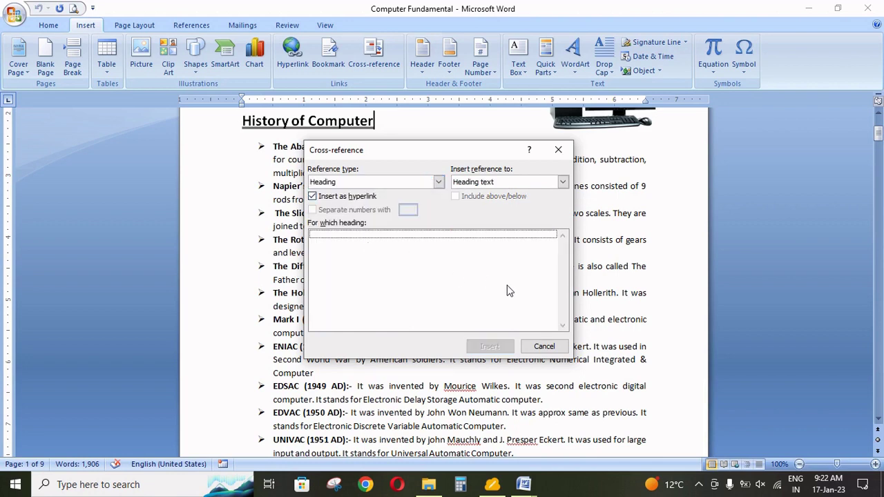
left_click(544, 346)
scroll(215, 218, "up", 4)
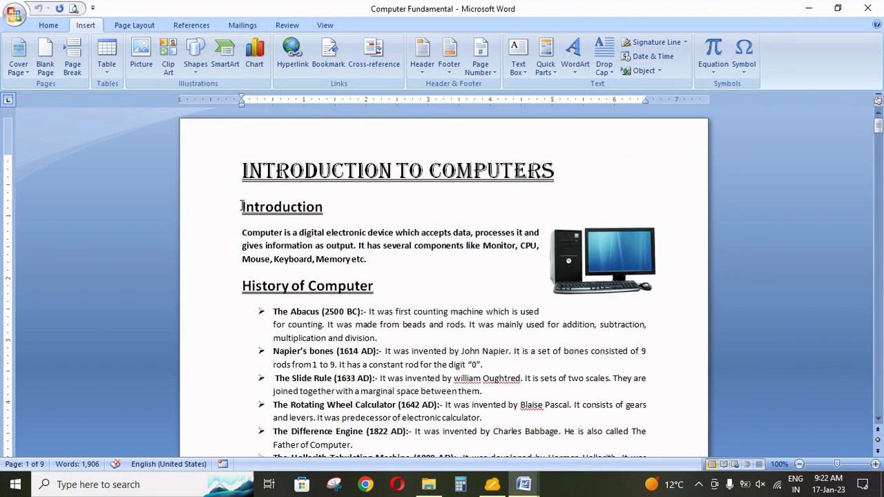
Step: Apply the Heading 1 style to the "Introduction" and "History of Computer" titles on the first page
left_click_drag(242, 207, 331, 208)
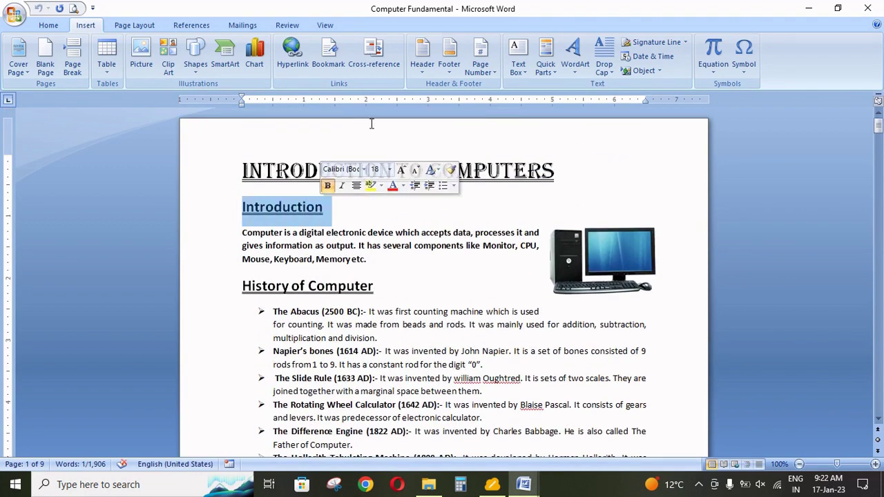
left_click(48, 25)
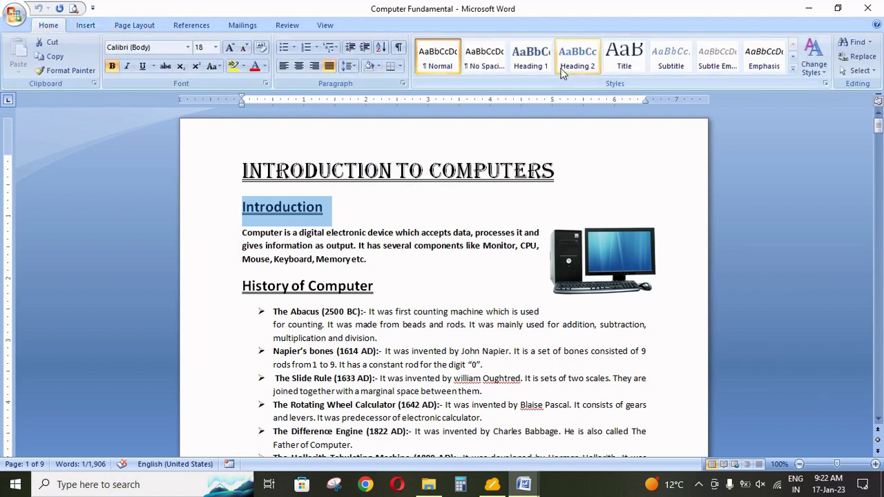
left_click(531, 58)
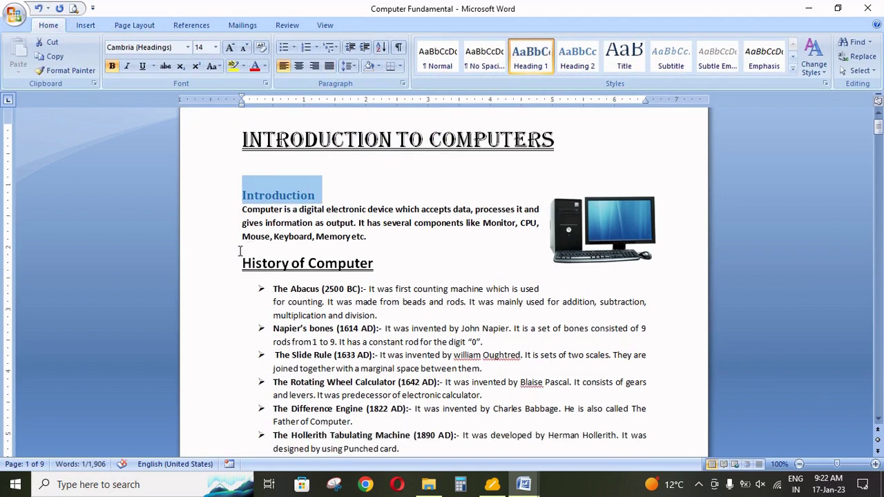
left_click_drag(239, 263, 380, 263)
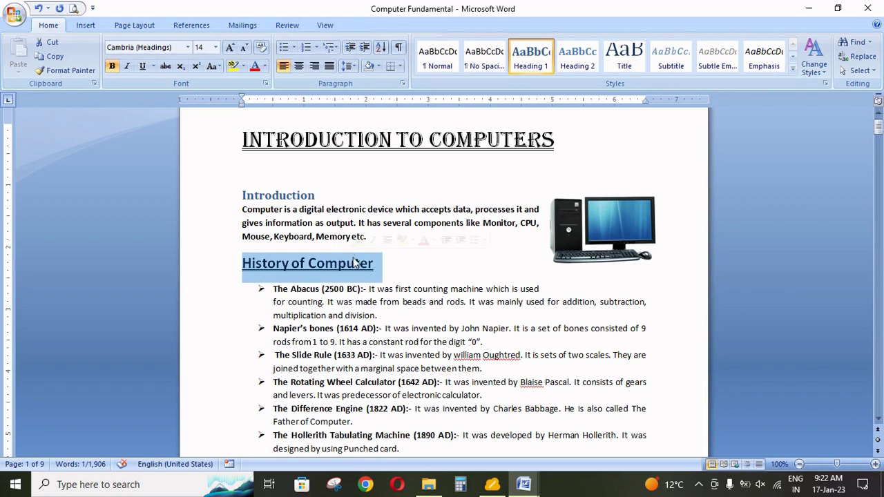
left_click(531, 59)
Step: Apply the Heading 1 style to the "Generation of Computer" and "Characteristics of Computers" titles
scroll(286, 274, "down", 7)
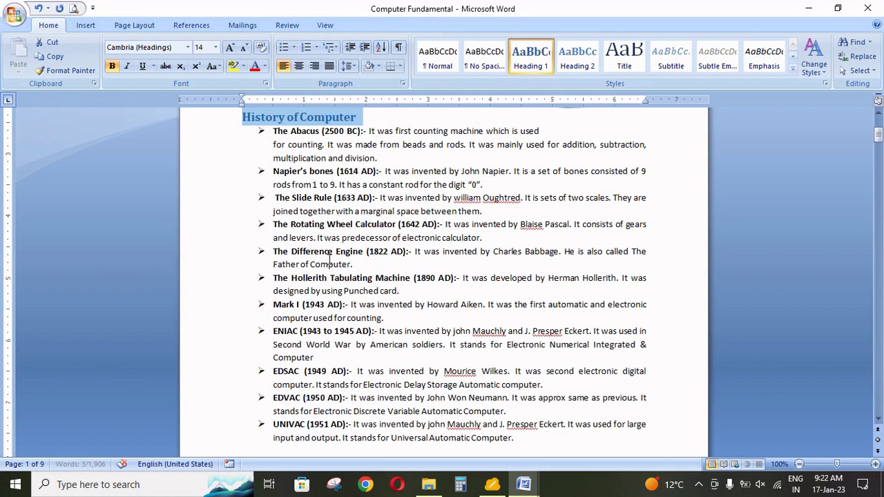
left_click_drag(242, 340, 407, 341)
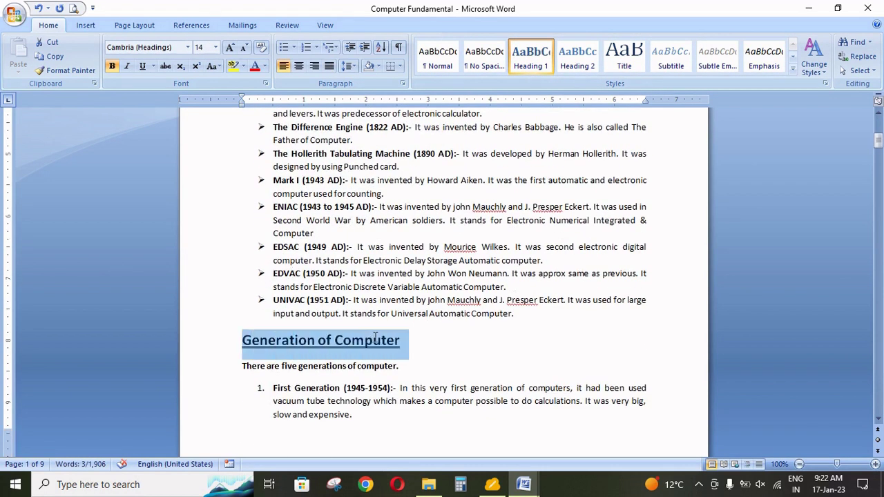
left_click(543, 59)
scroll(272, 302, "down", 8)
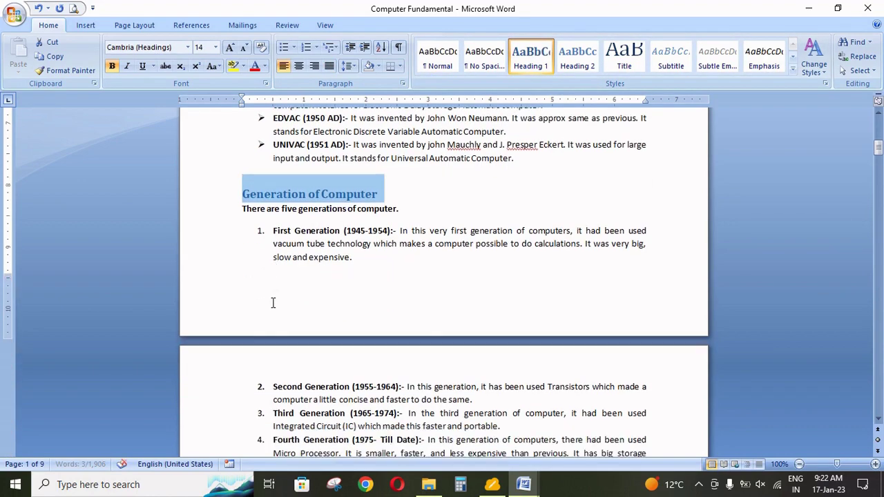
left_click_drag(246, 377, 429, 378)
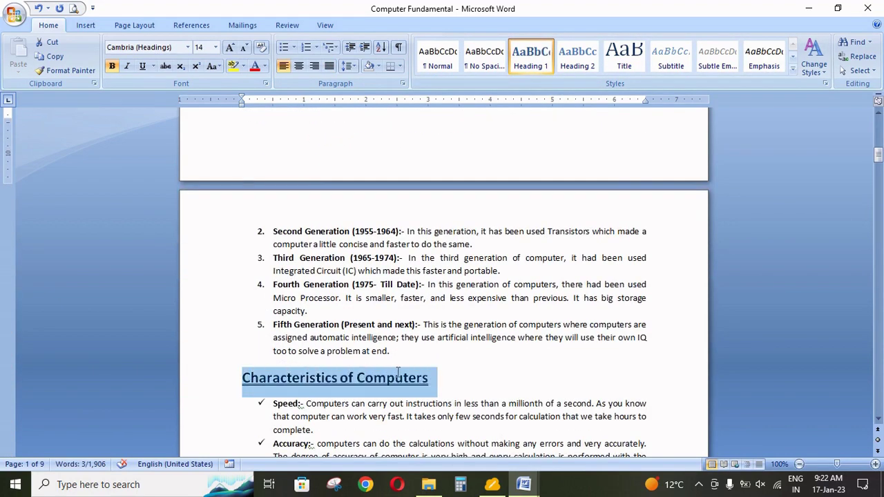
left_click(531, 59)
Step: Apply the Heading 1 style to the "Computer System" title on page 2
scroll(315, 290, "down", 5)
scroll(314, 290, "down", 2)
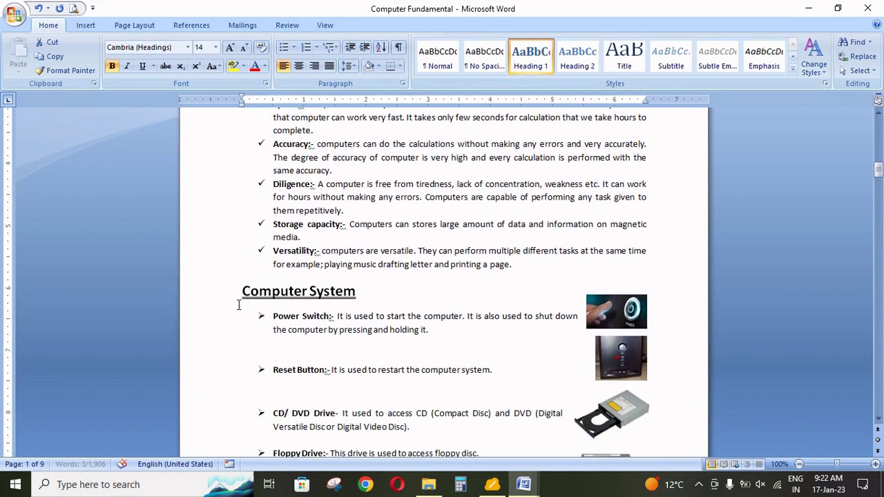
left_click_drag(241, 291, 359, 292)
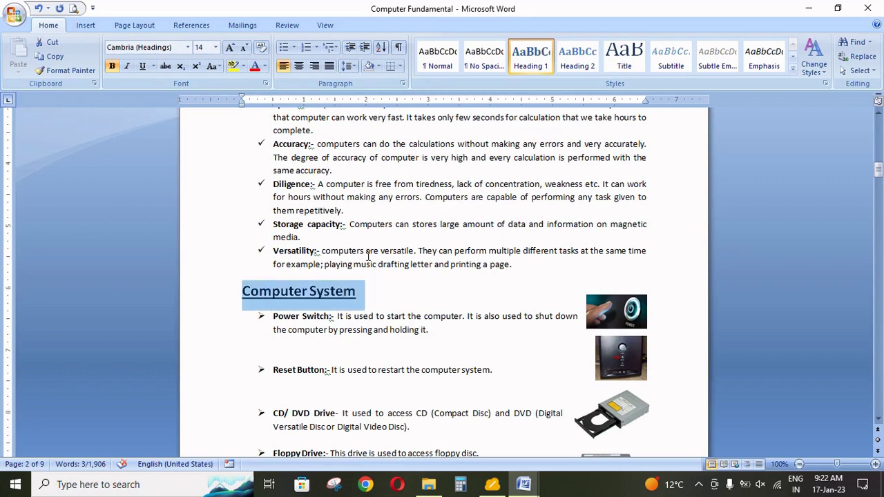
left_click(530, 59)
Step: Apply the Heading 1 style to the "Monitor" title in the Output Devices section
scroll(310, 237, "down", 16)
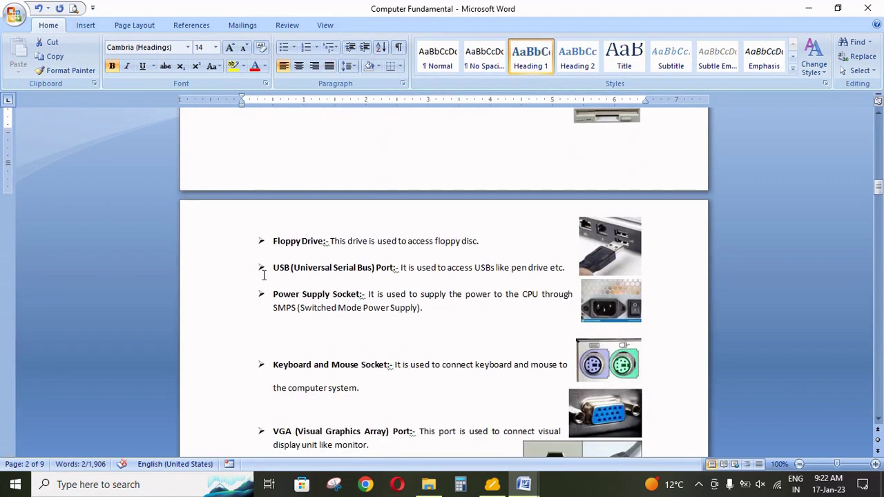
scroll(264, 275, "down", 8)
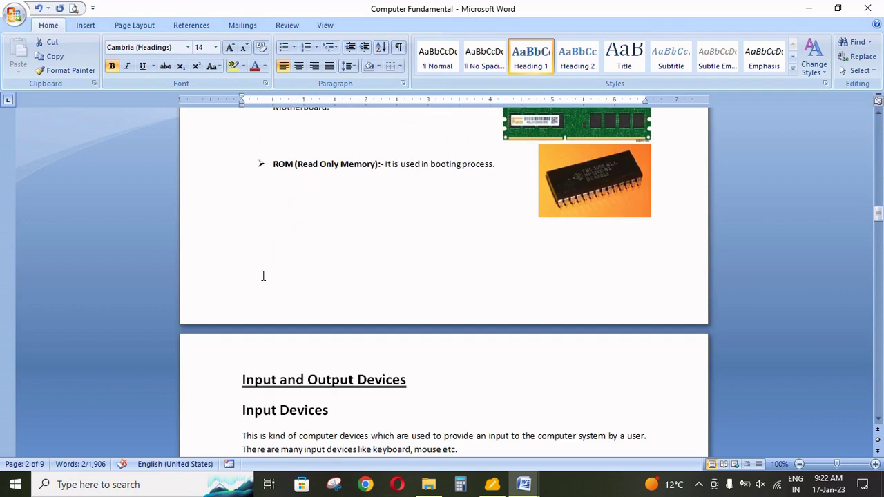
scroll(237, 287, "down", 13)
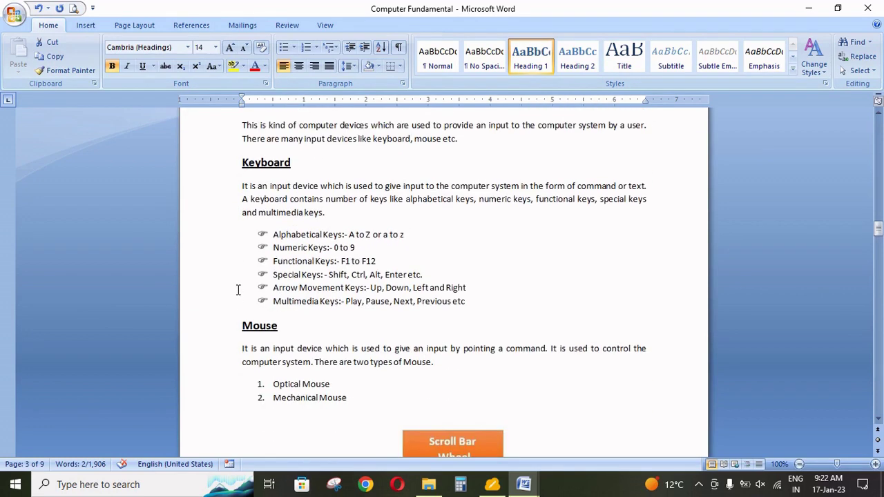
scroll(237, 312, "down", 10)
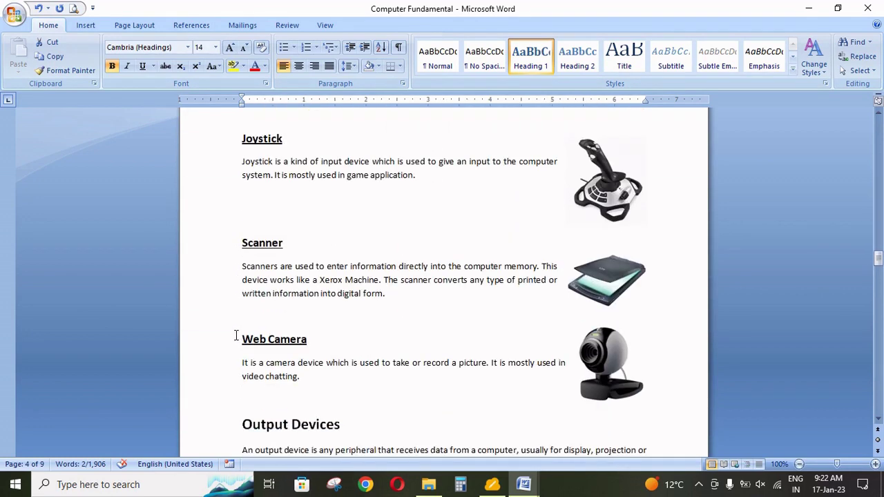
left_click_drag(249, 330, 291, 334)
left_click(522, 58)
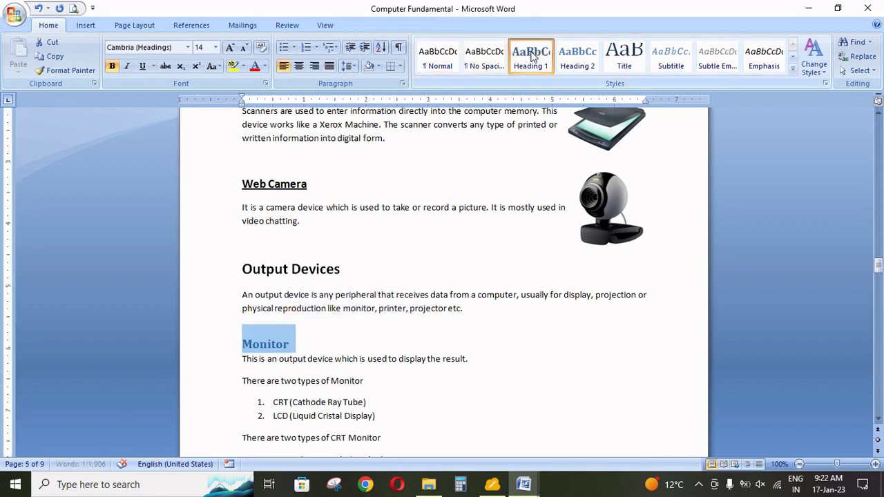
Step: Check which headings are available as cross-reference targets and close the dialog without inserting one
scroll(883, 330, "up", 5)
left_click_drag(880, 259, 880, 123)
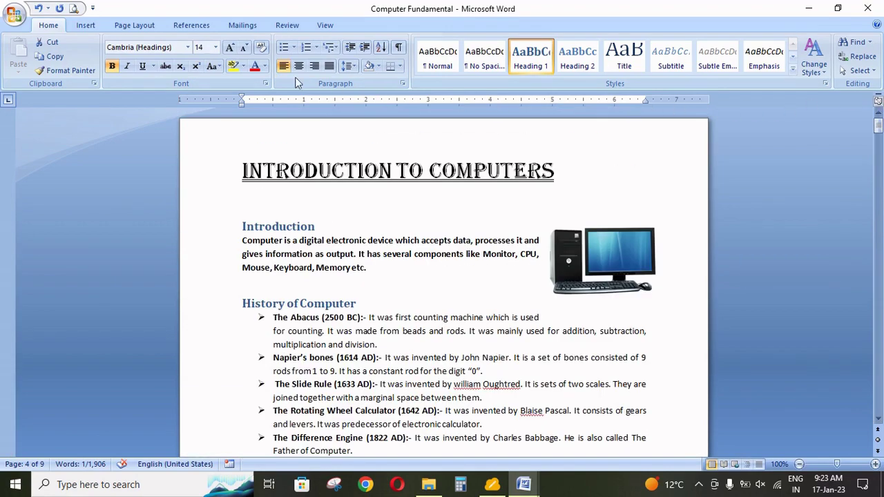
left_click(85, 28)
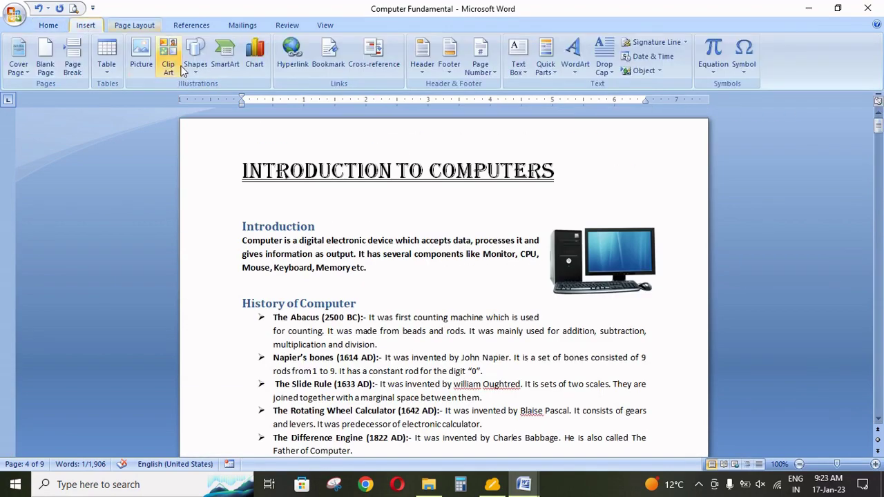
left_click(382, 58)
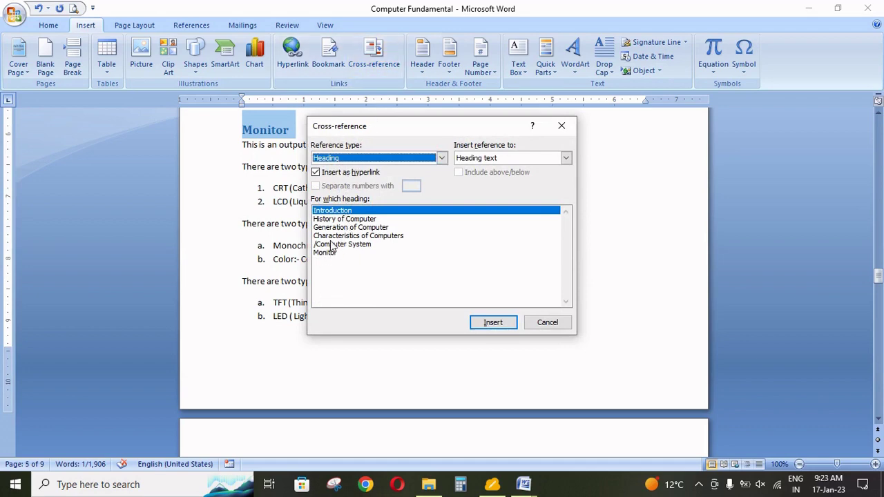
left_click(548, 323)
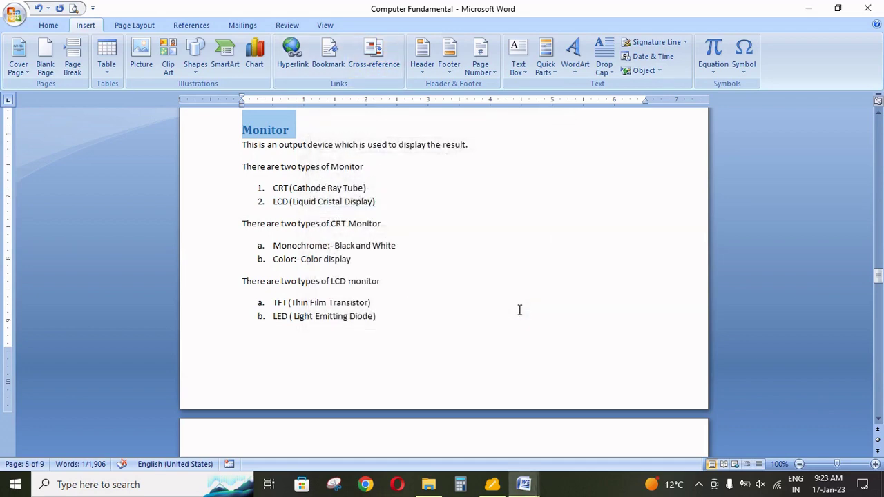
Step: Replace the word "Monitor" in the Introduction paragraph with a hyperlinked cross-reference to the Monitor heading's text, and close the dialog
scroll(529, 315, "up", 5)
left_click_drag(878, 274, 878, 125)
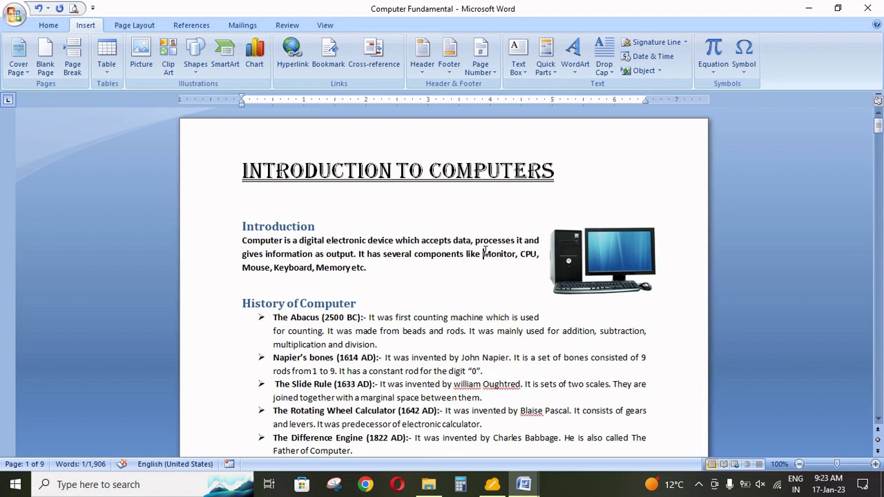
left_click_drag(484, 254, 513, 255)
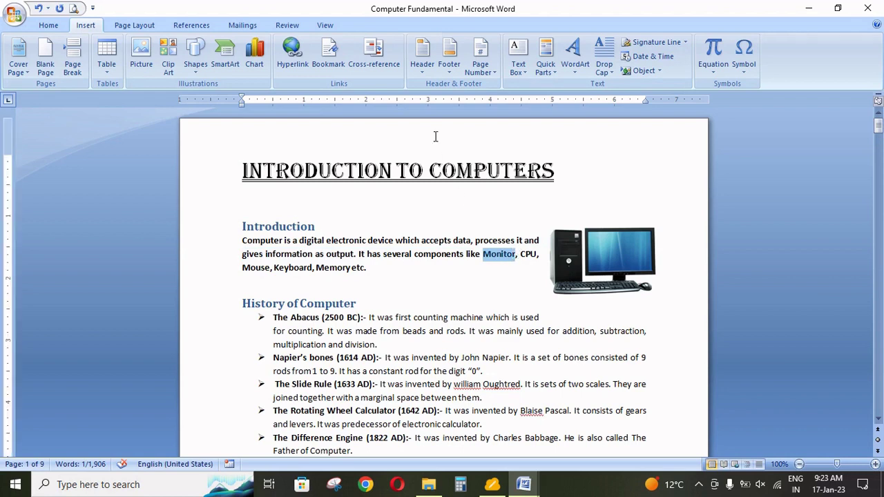
left_click(371, 59)
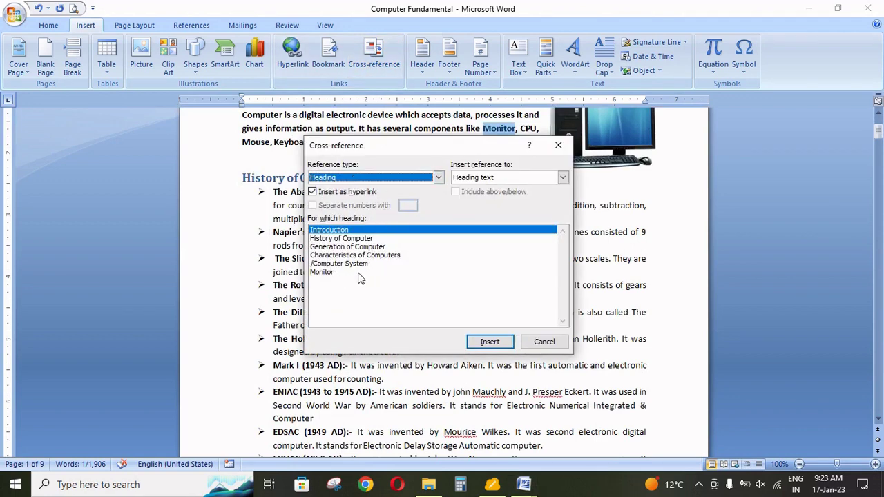
left_click(326, 273)
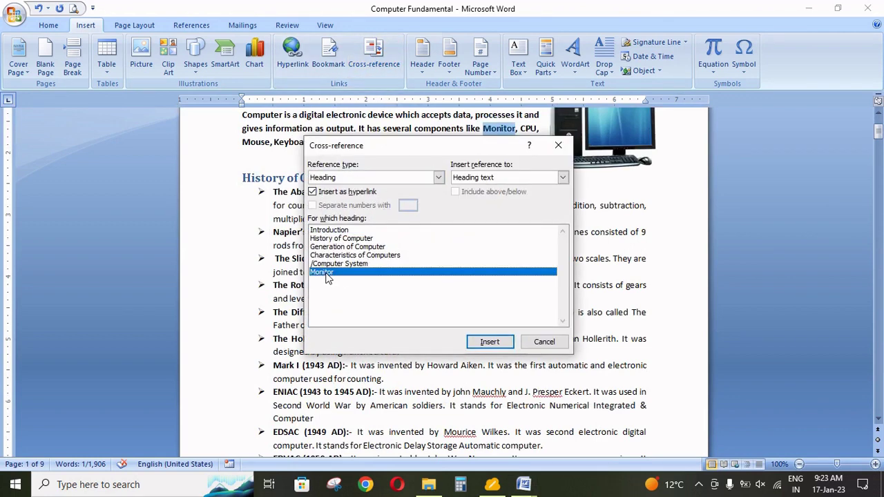
left_click(488, 343)
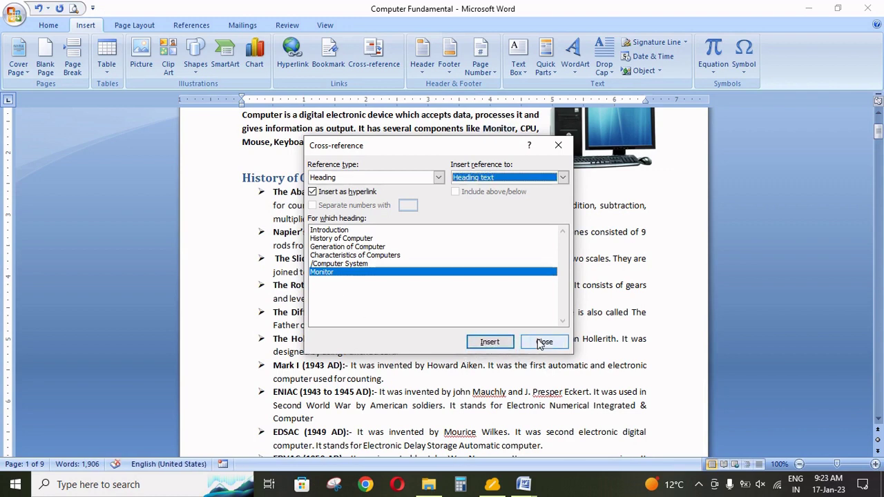
left_click(563, 178)
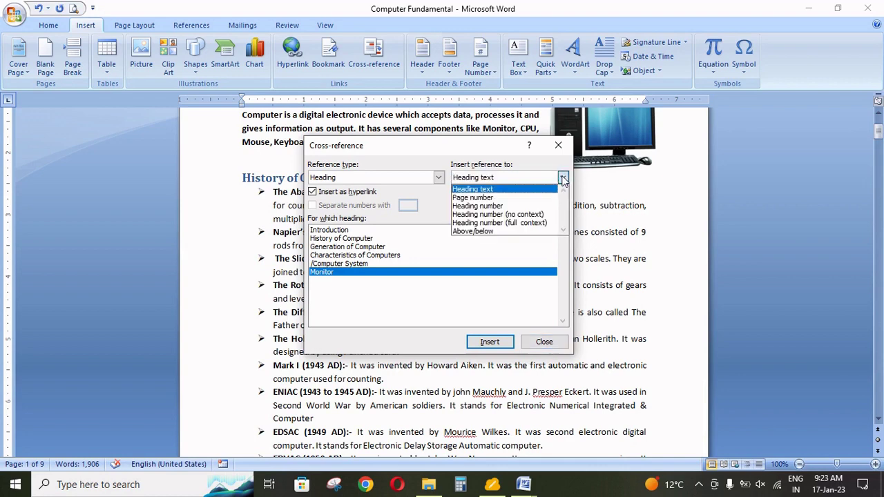
left_click(544, 342)
left_click(544, 342)
Step: Follow the Monitor cross-reference in the Introduction paragraph and return to the start of the document
scroll(538, 248, "up", 1)
scroll(538, 249, "up", 1)
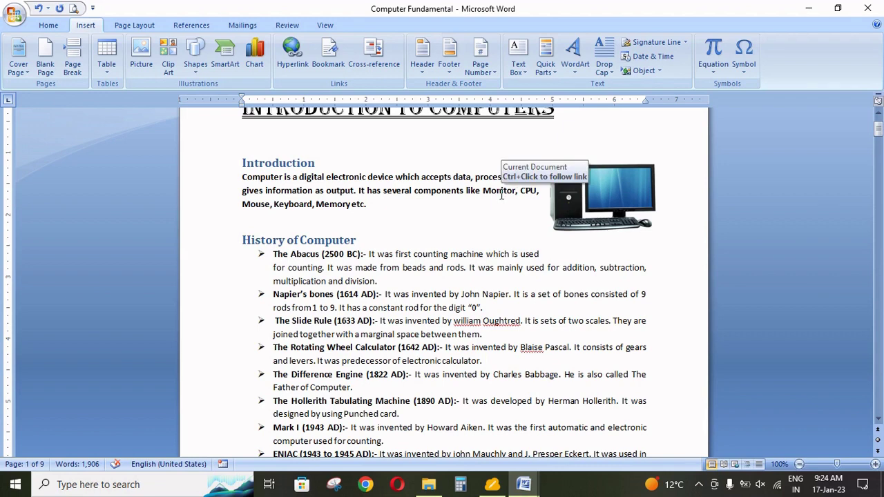
left_click(502, 196, "ctrl")
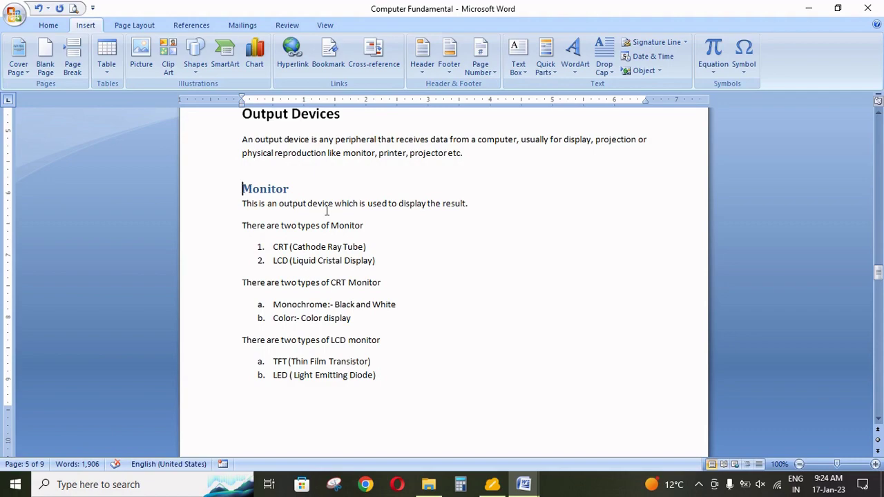
left_click_drag(878, 276, 877, 124)
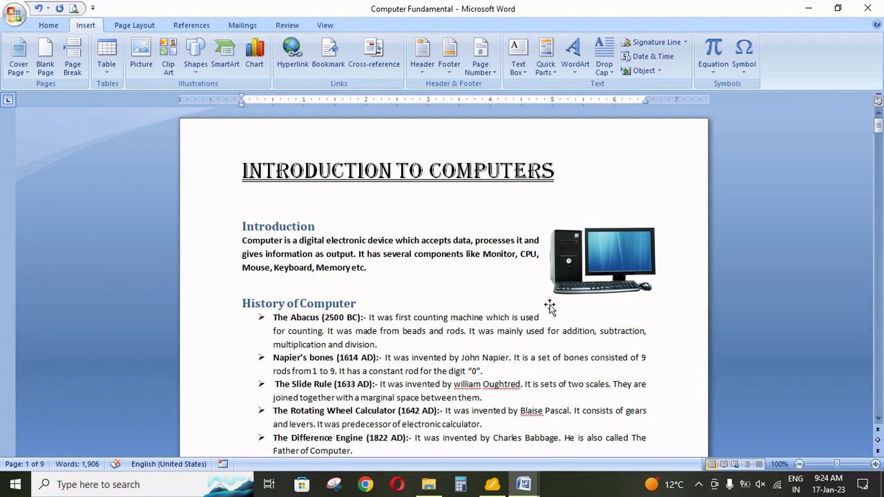